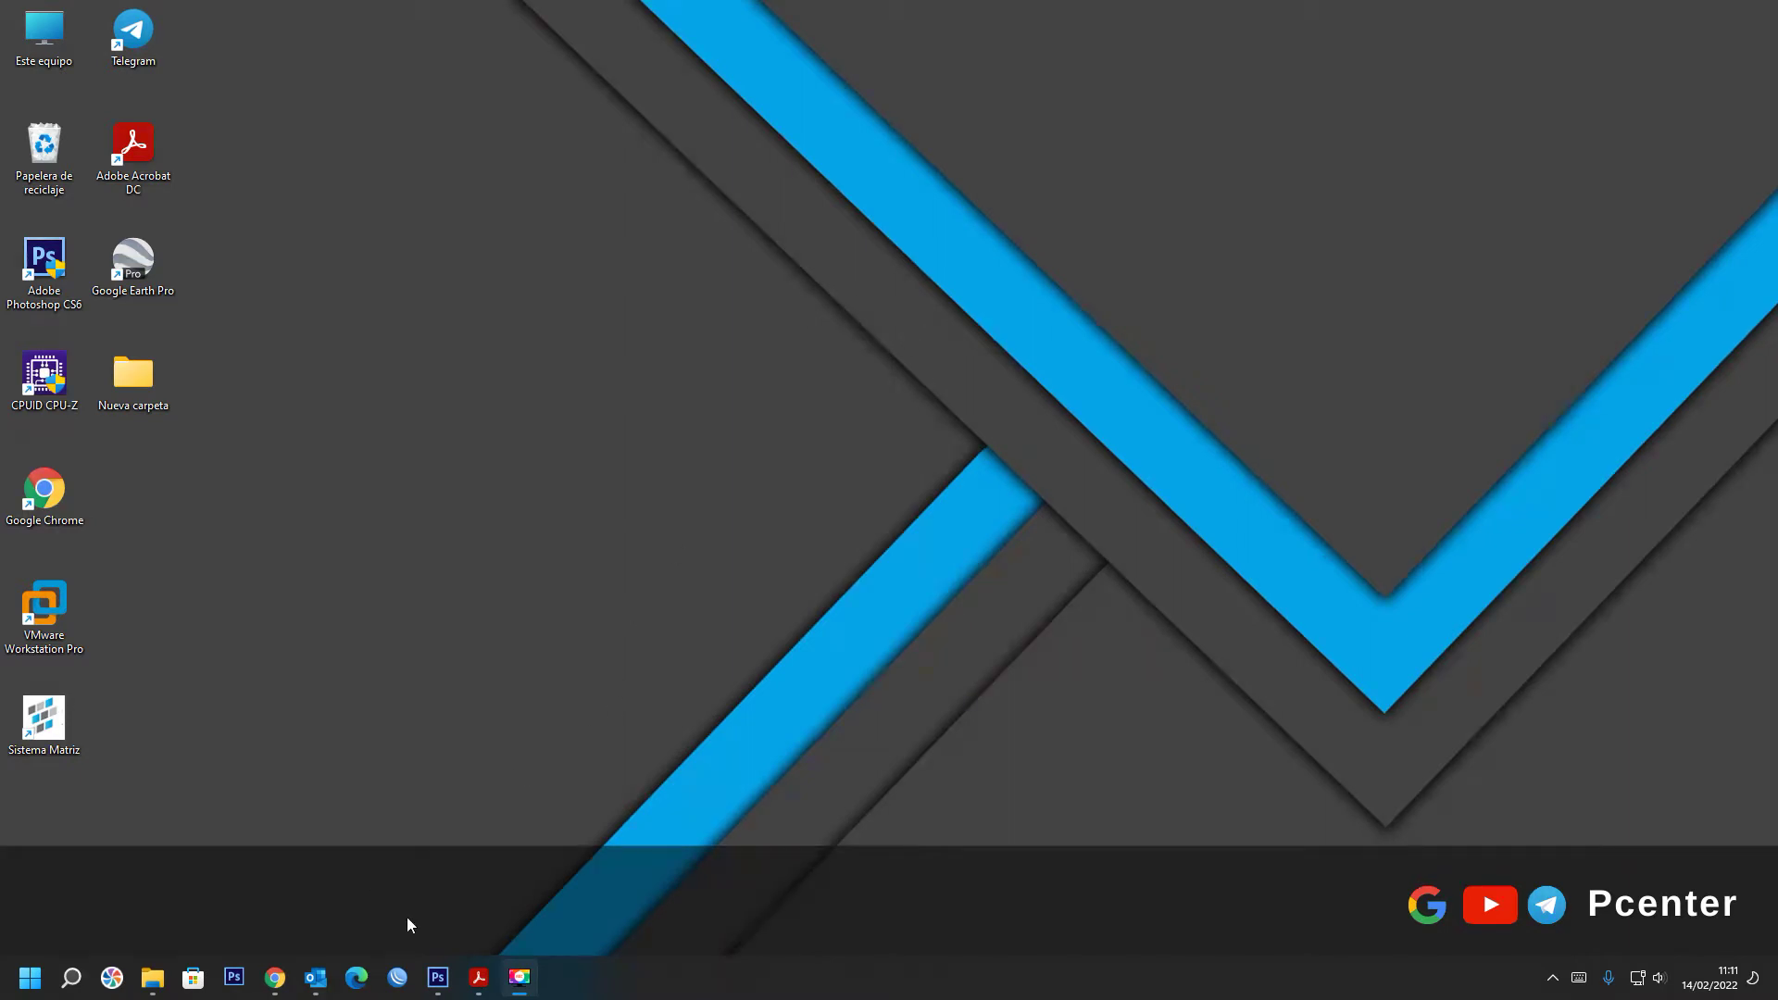
- Switch to WinBox, connect to the MikroTik router at 10.0.0.1:8686 and close the Firewall window
click(397, 978)
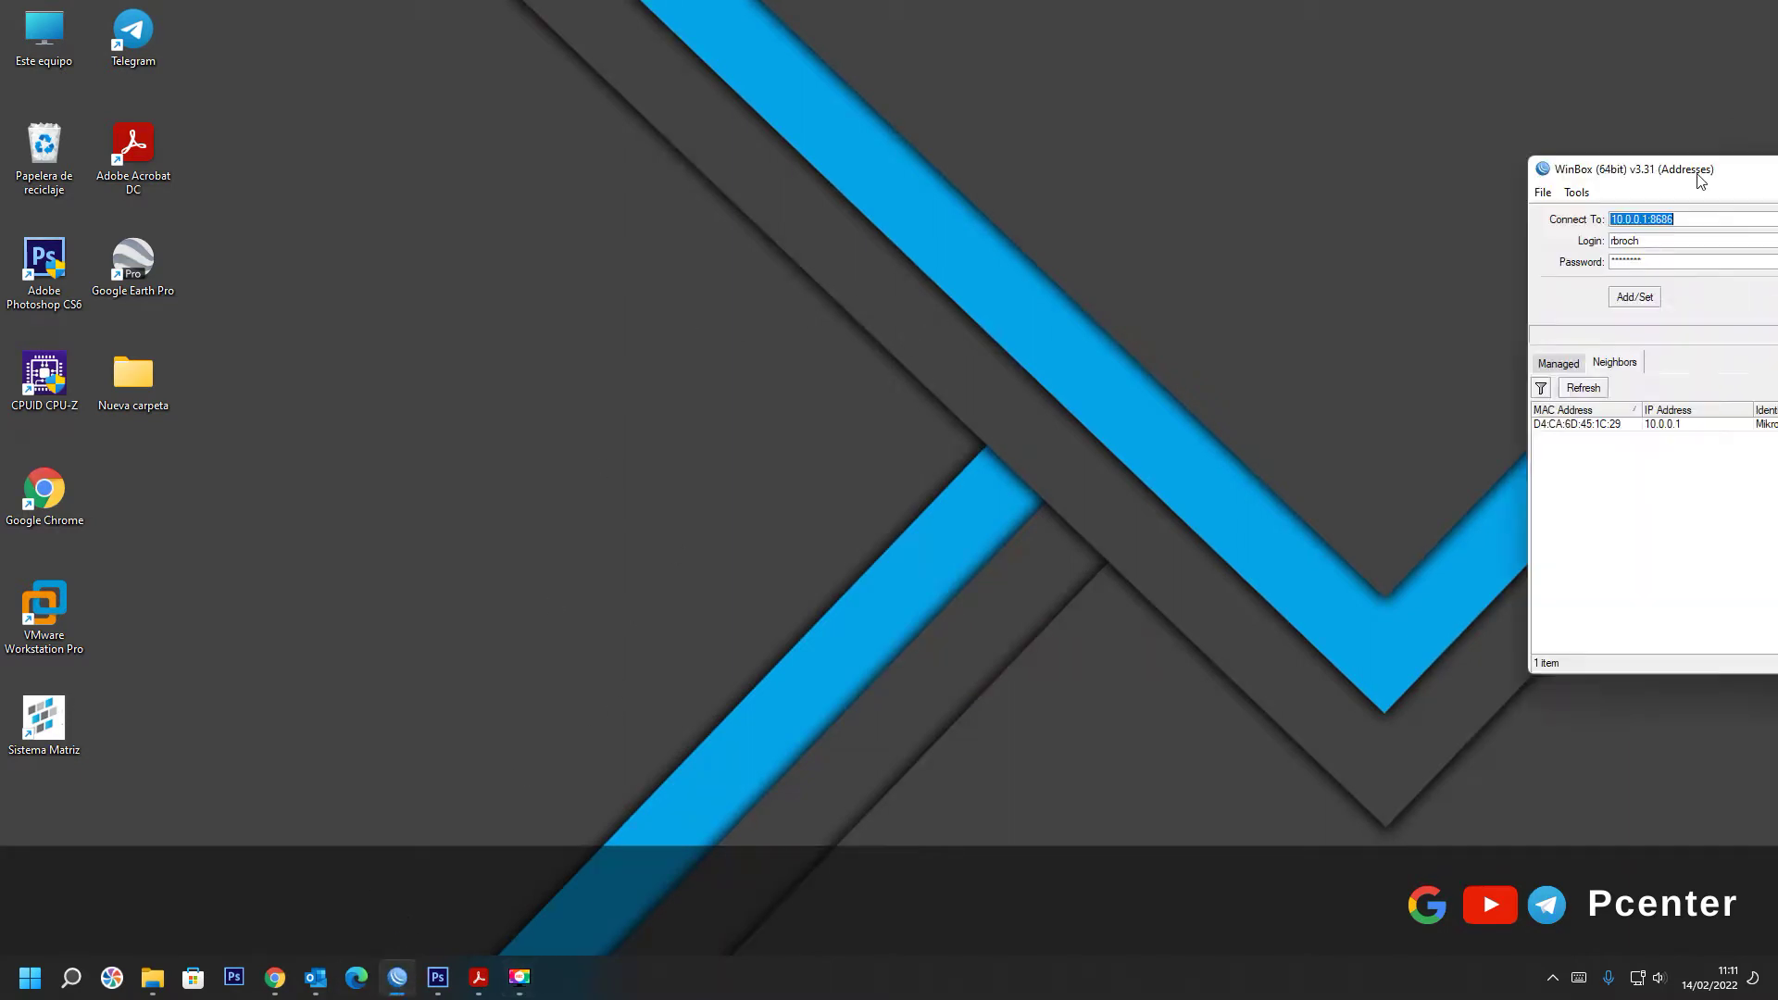
click(1321, 271)
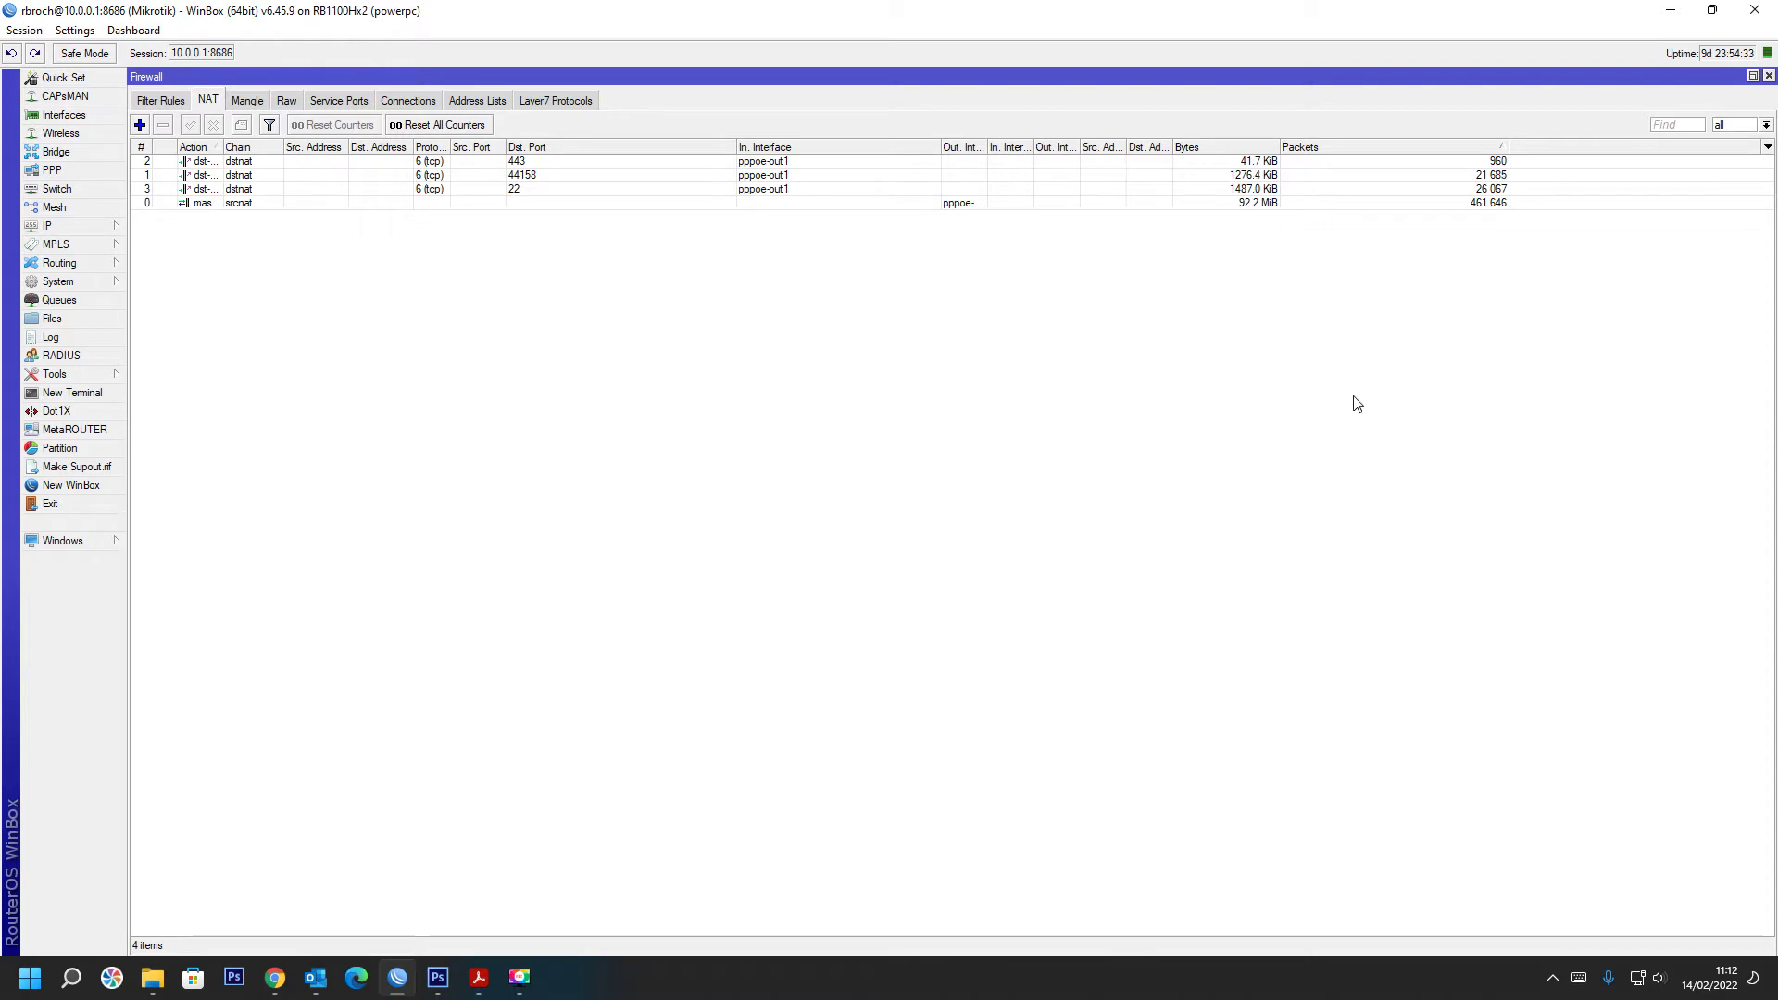
key(Escape)
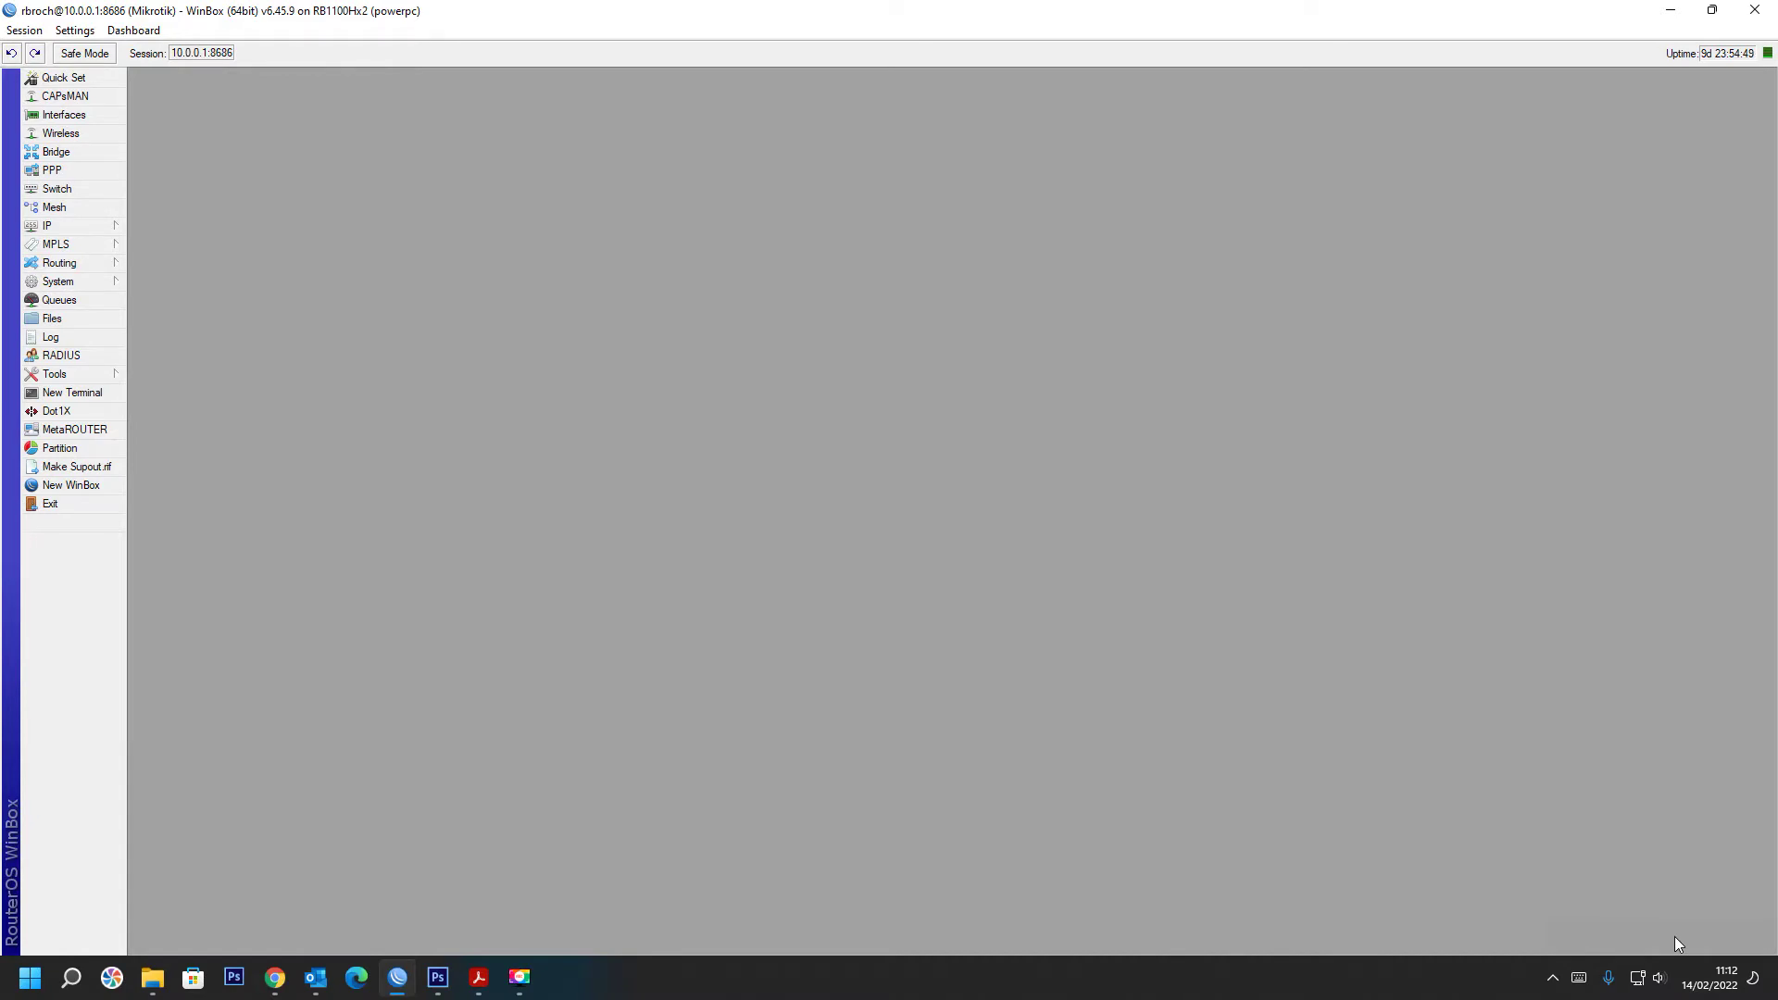
- Open the router's system user list, move its window toward the upper middle of the workspace and make it wider and shorter
click(75, 281)
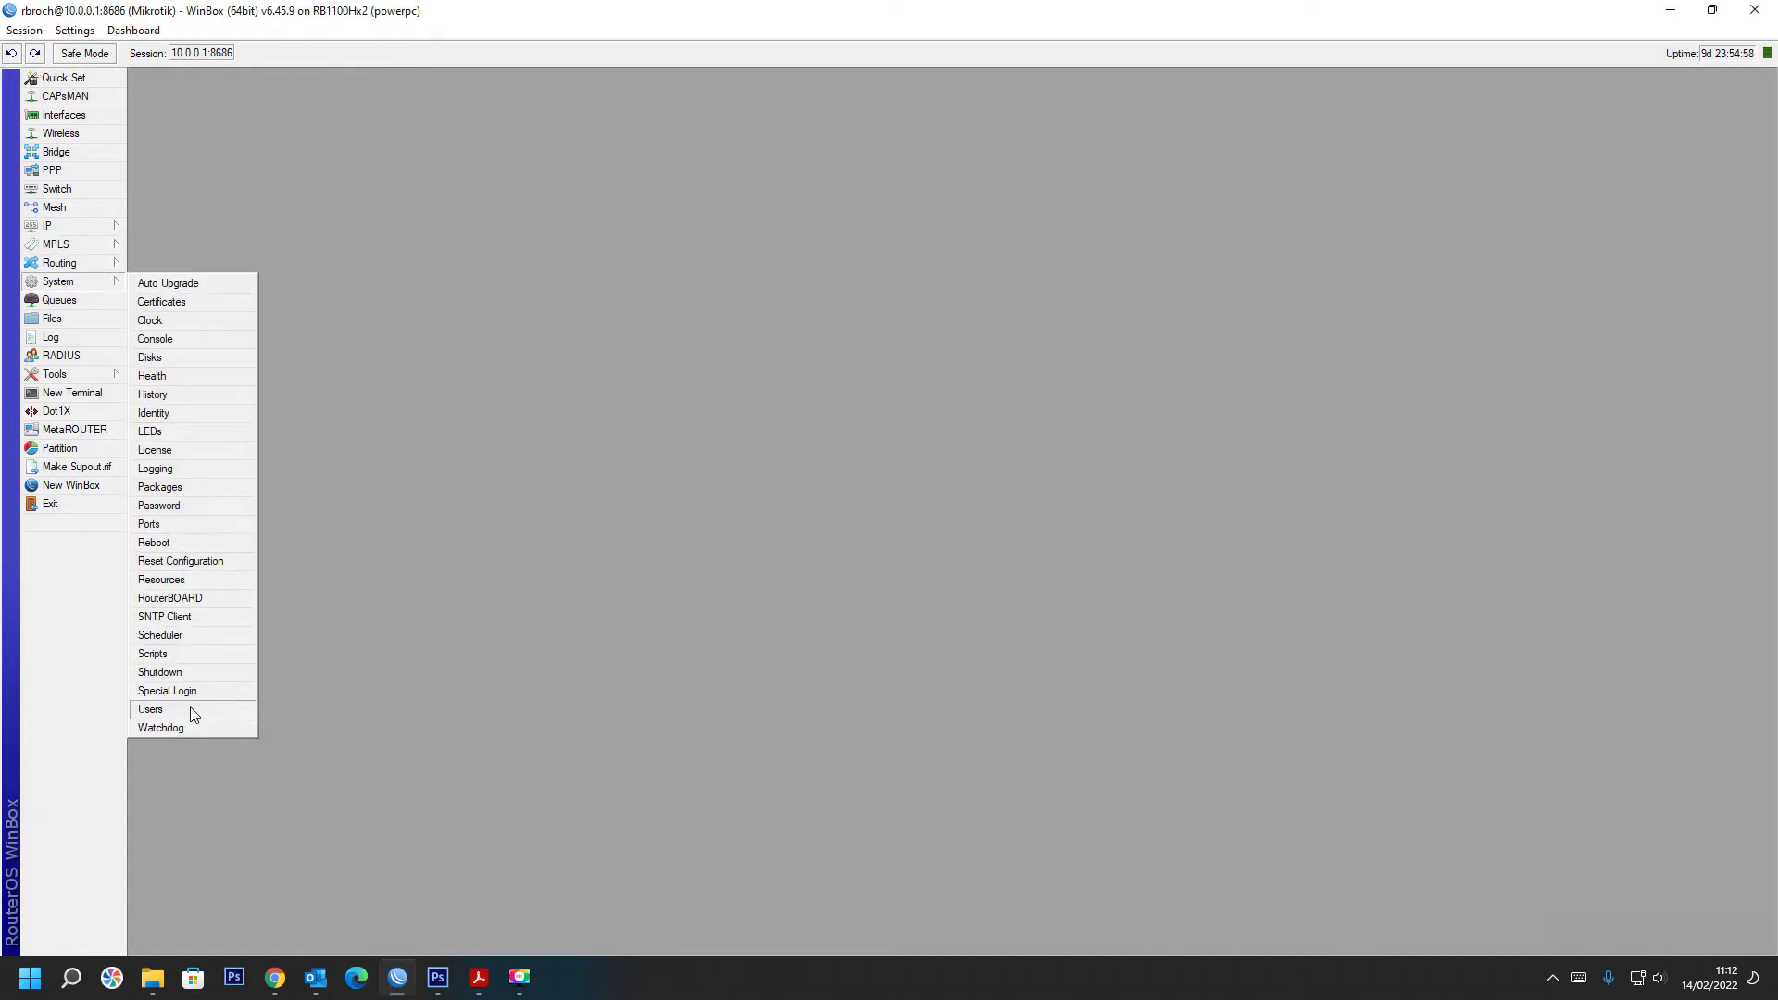
click(151, 710)
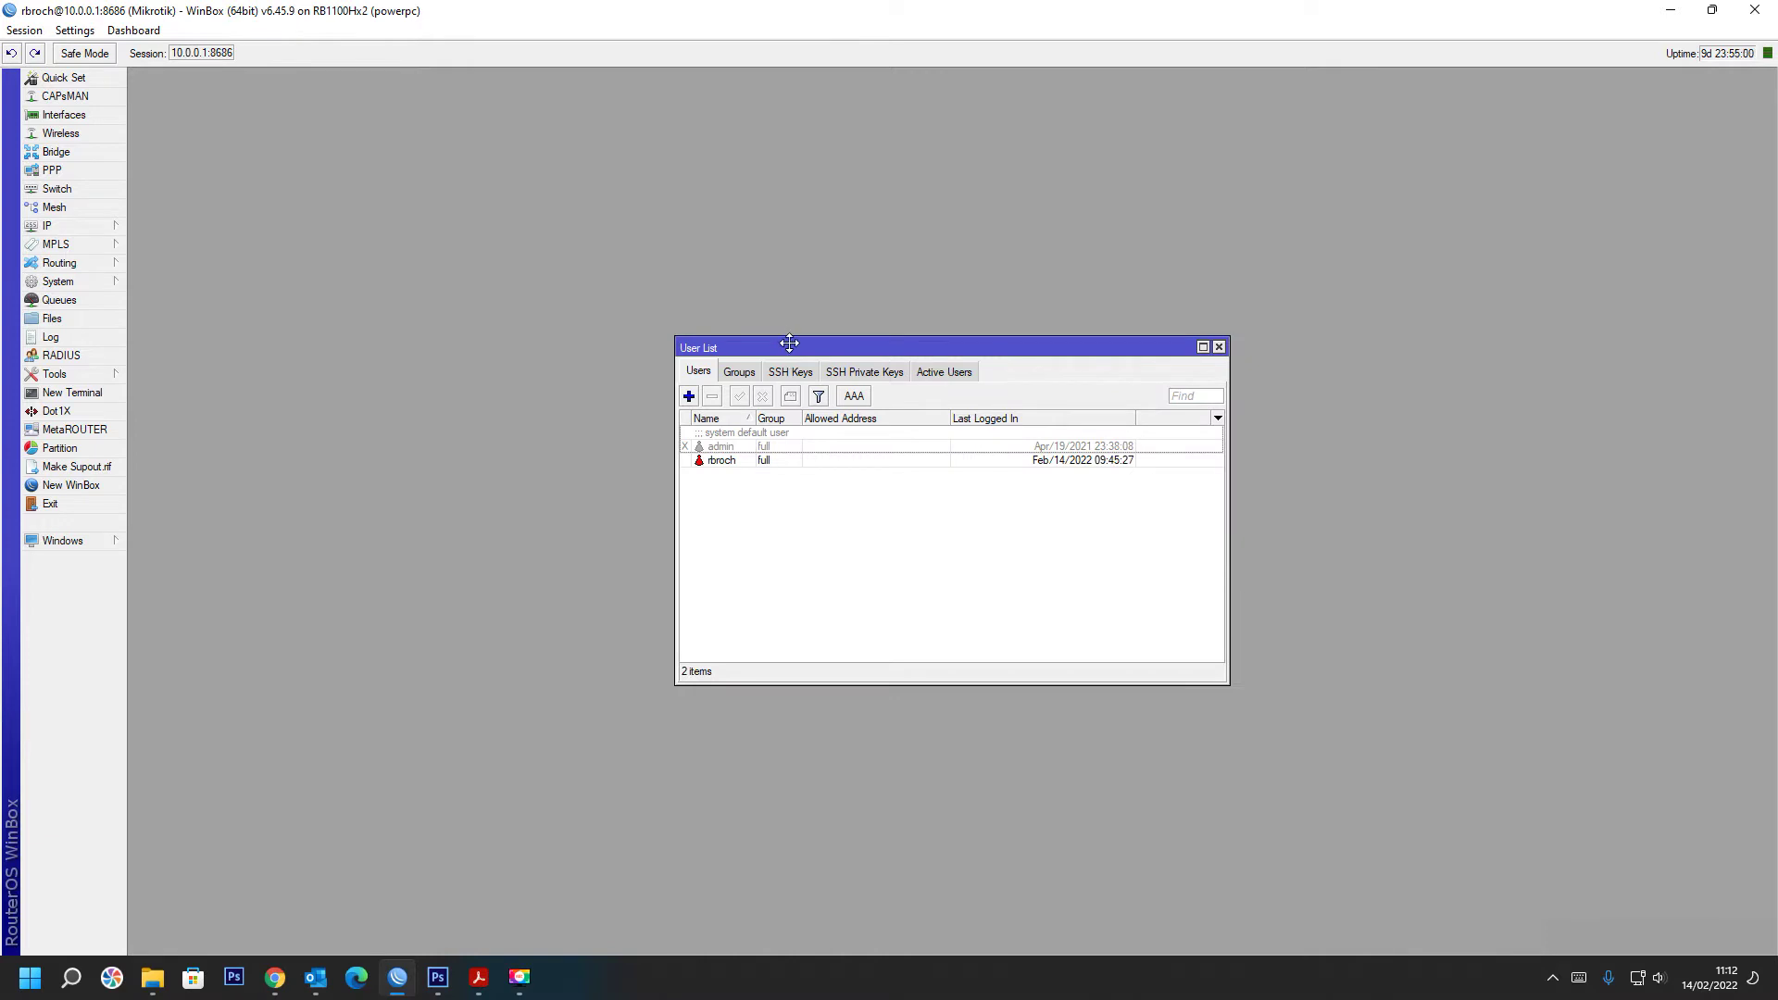
drag(786, 343, 957, 231)
drag(851, 371, 582, 372)
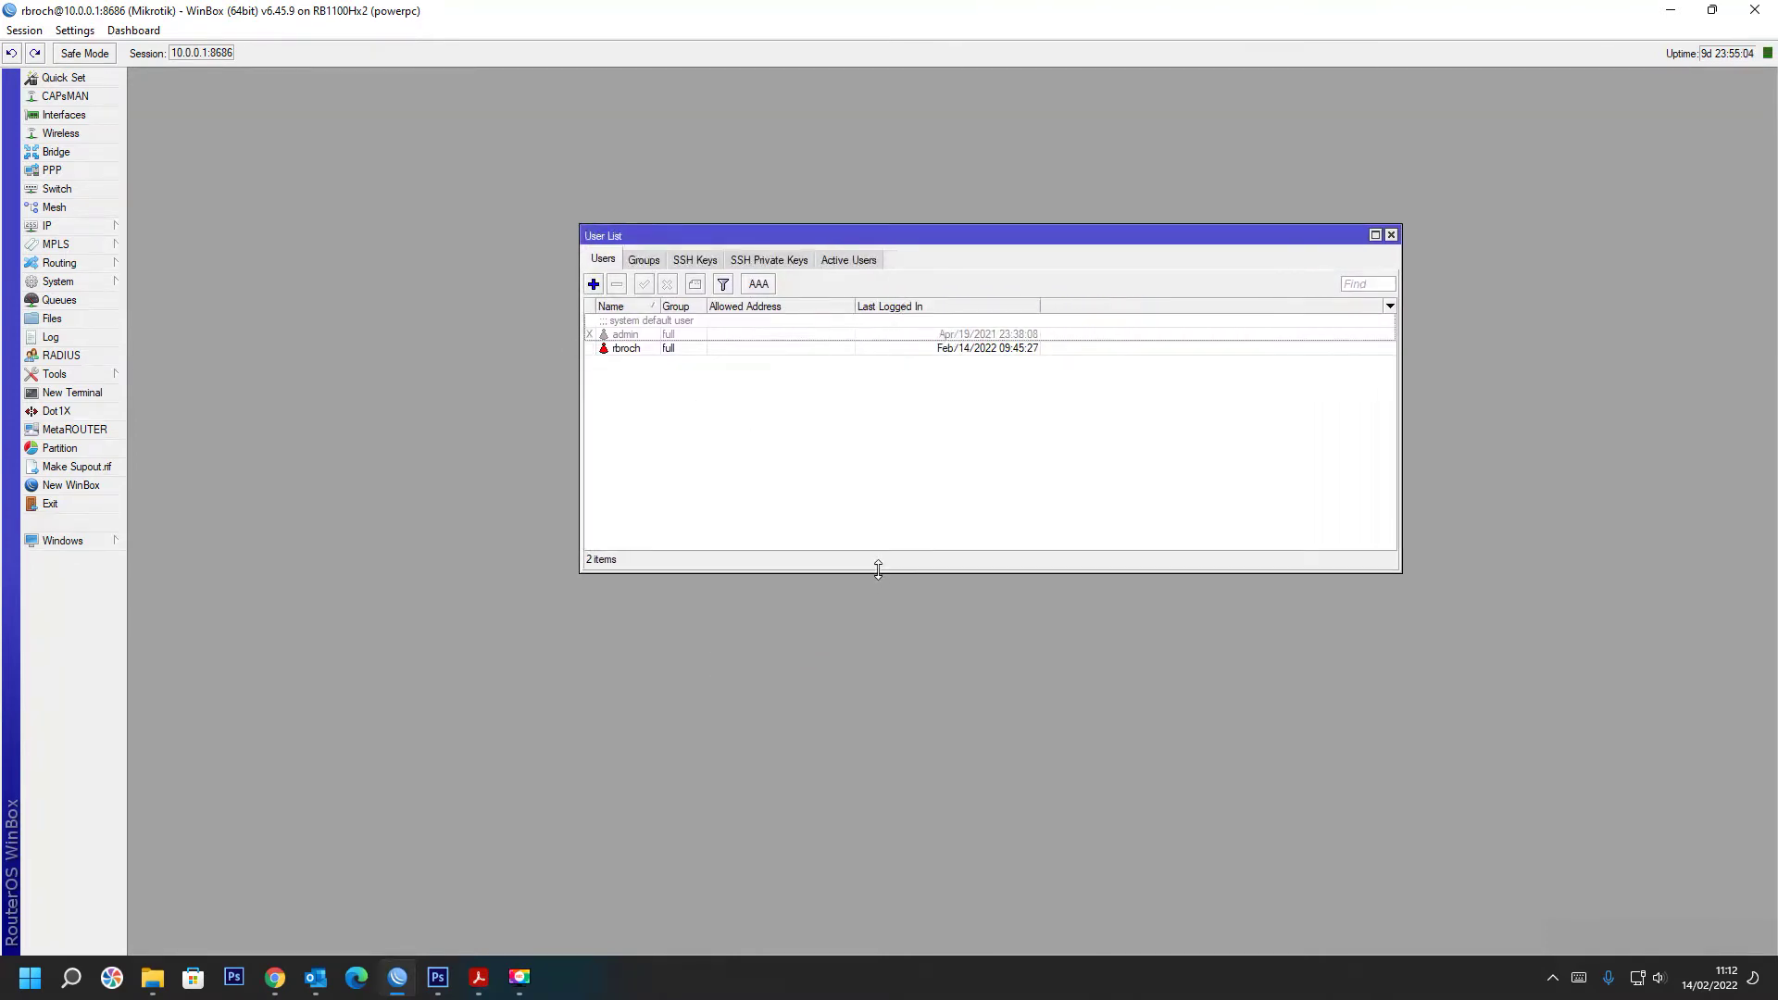
drag(878, 569, 880, 493)
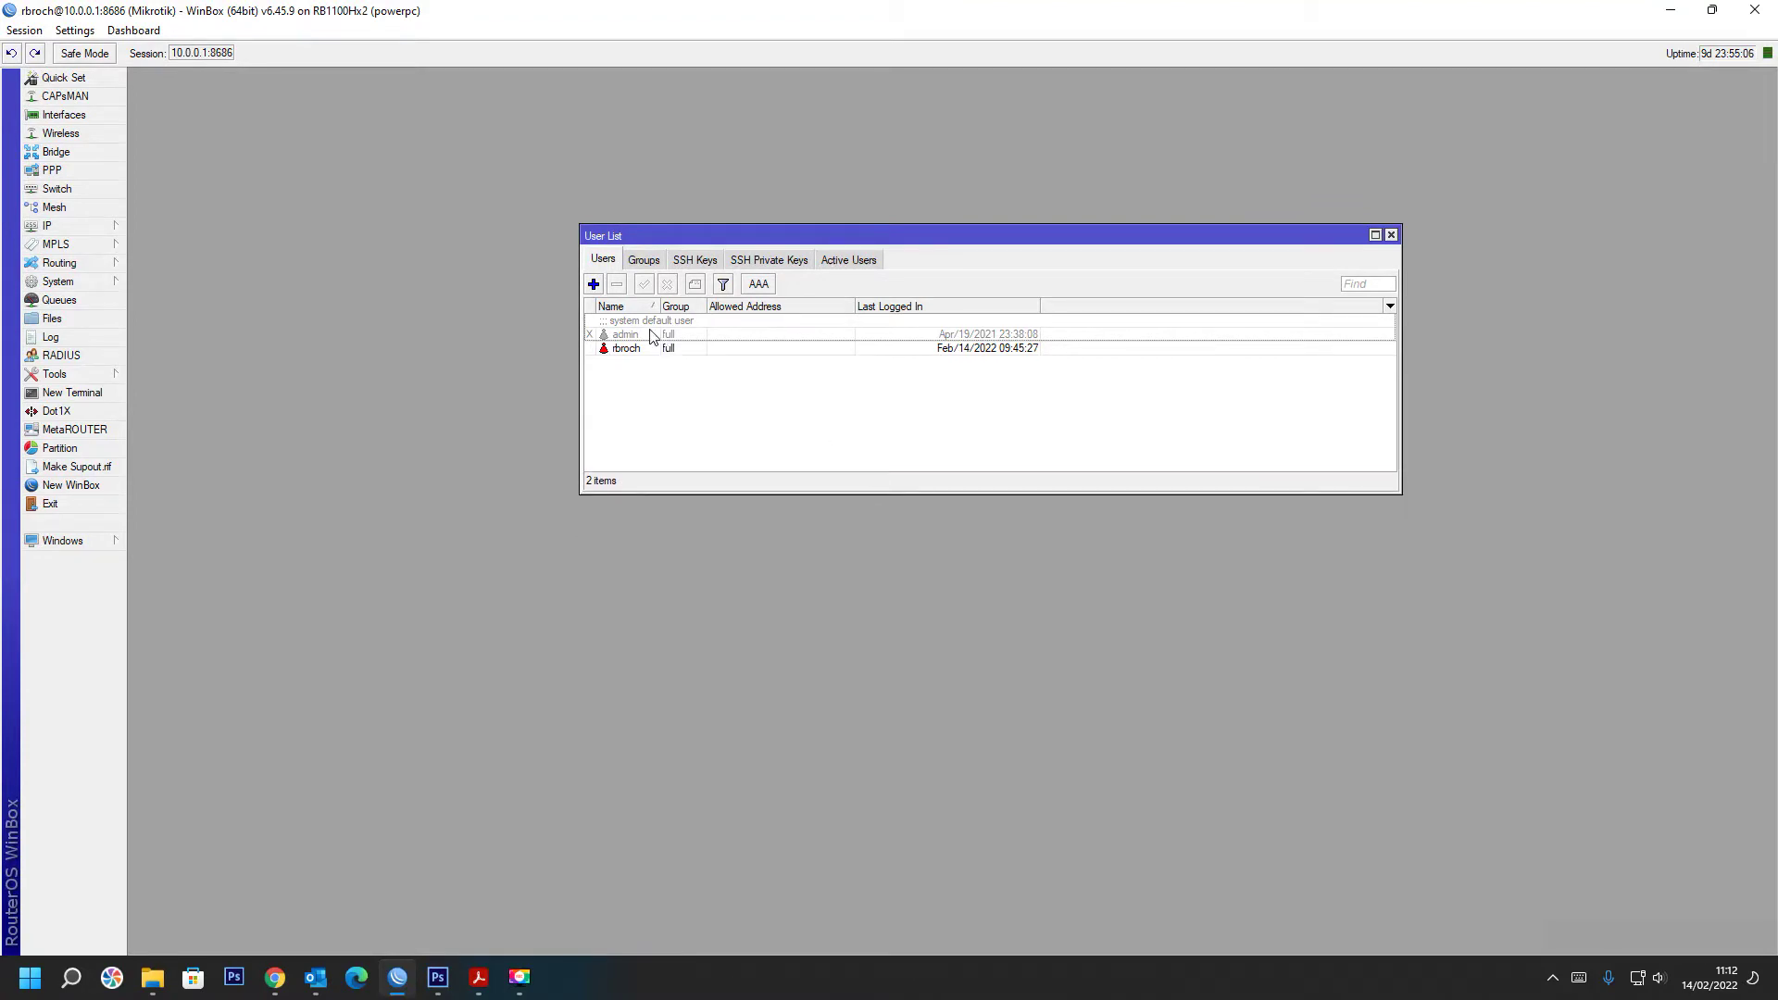
- Look through the user groups, SSH keys, SSH private keys and active users, and widen the User List window on both sides
click(651, 334)
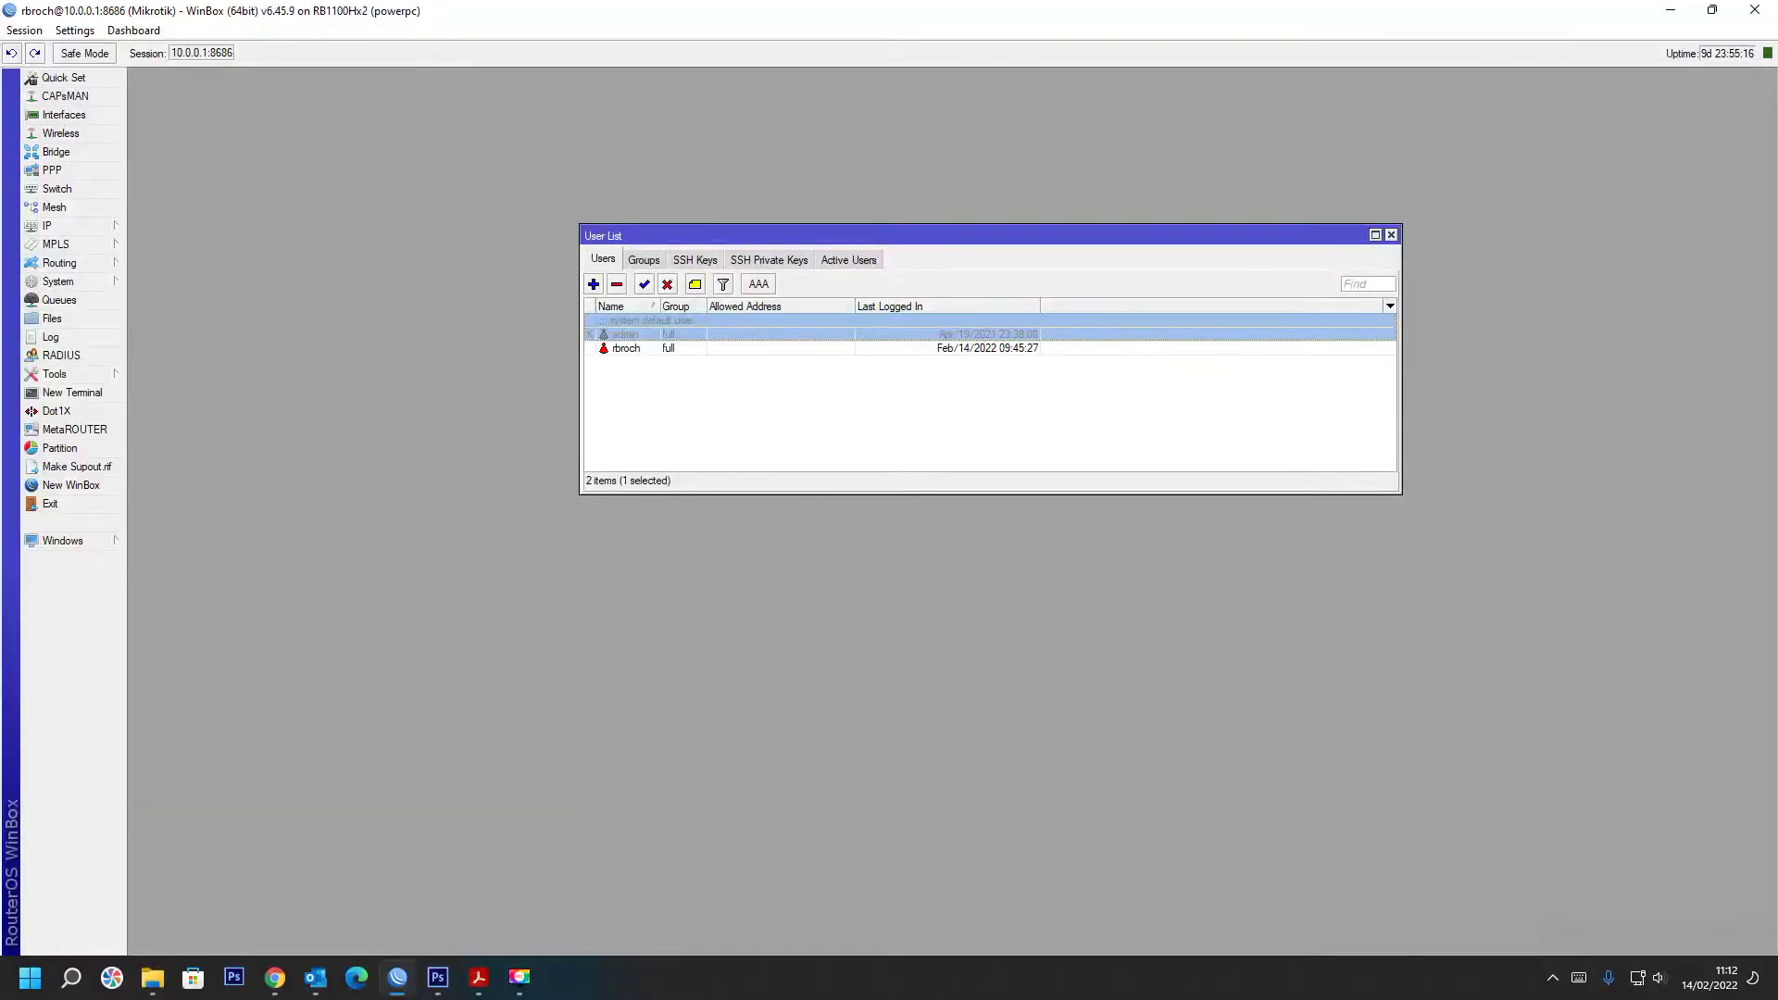
click(644, 262)
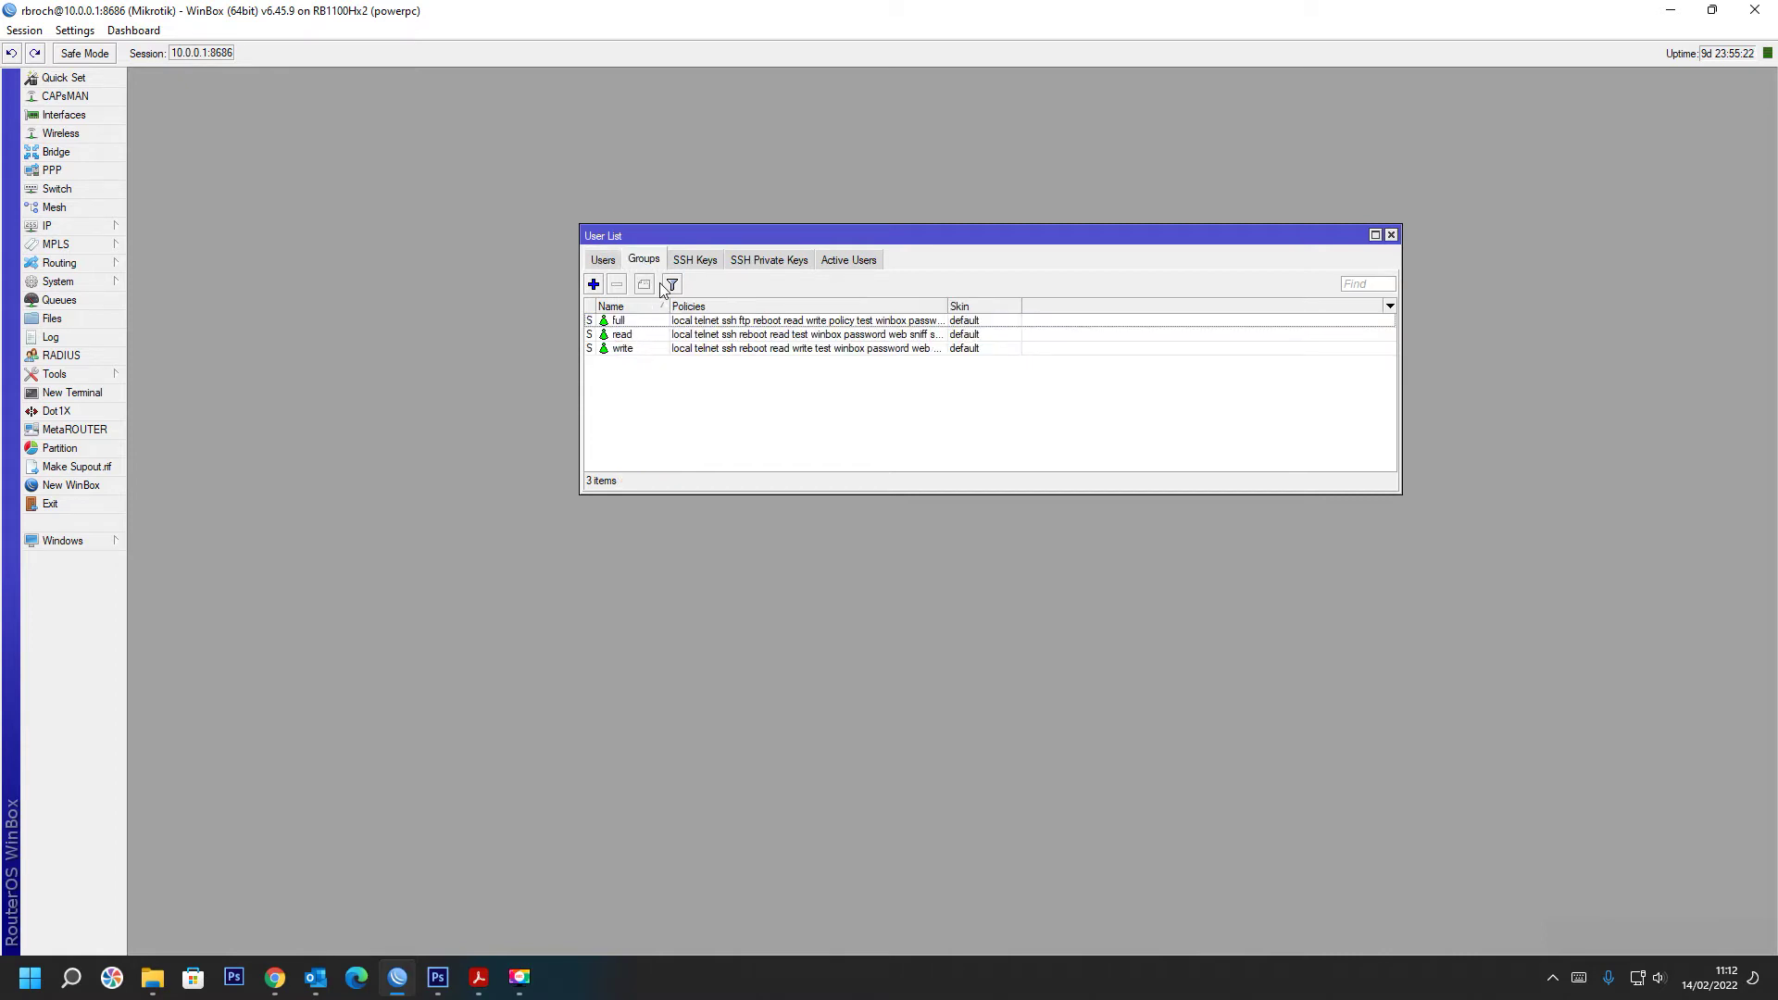
click(682, 264)
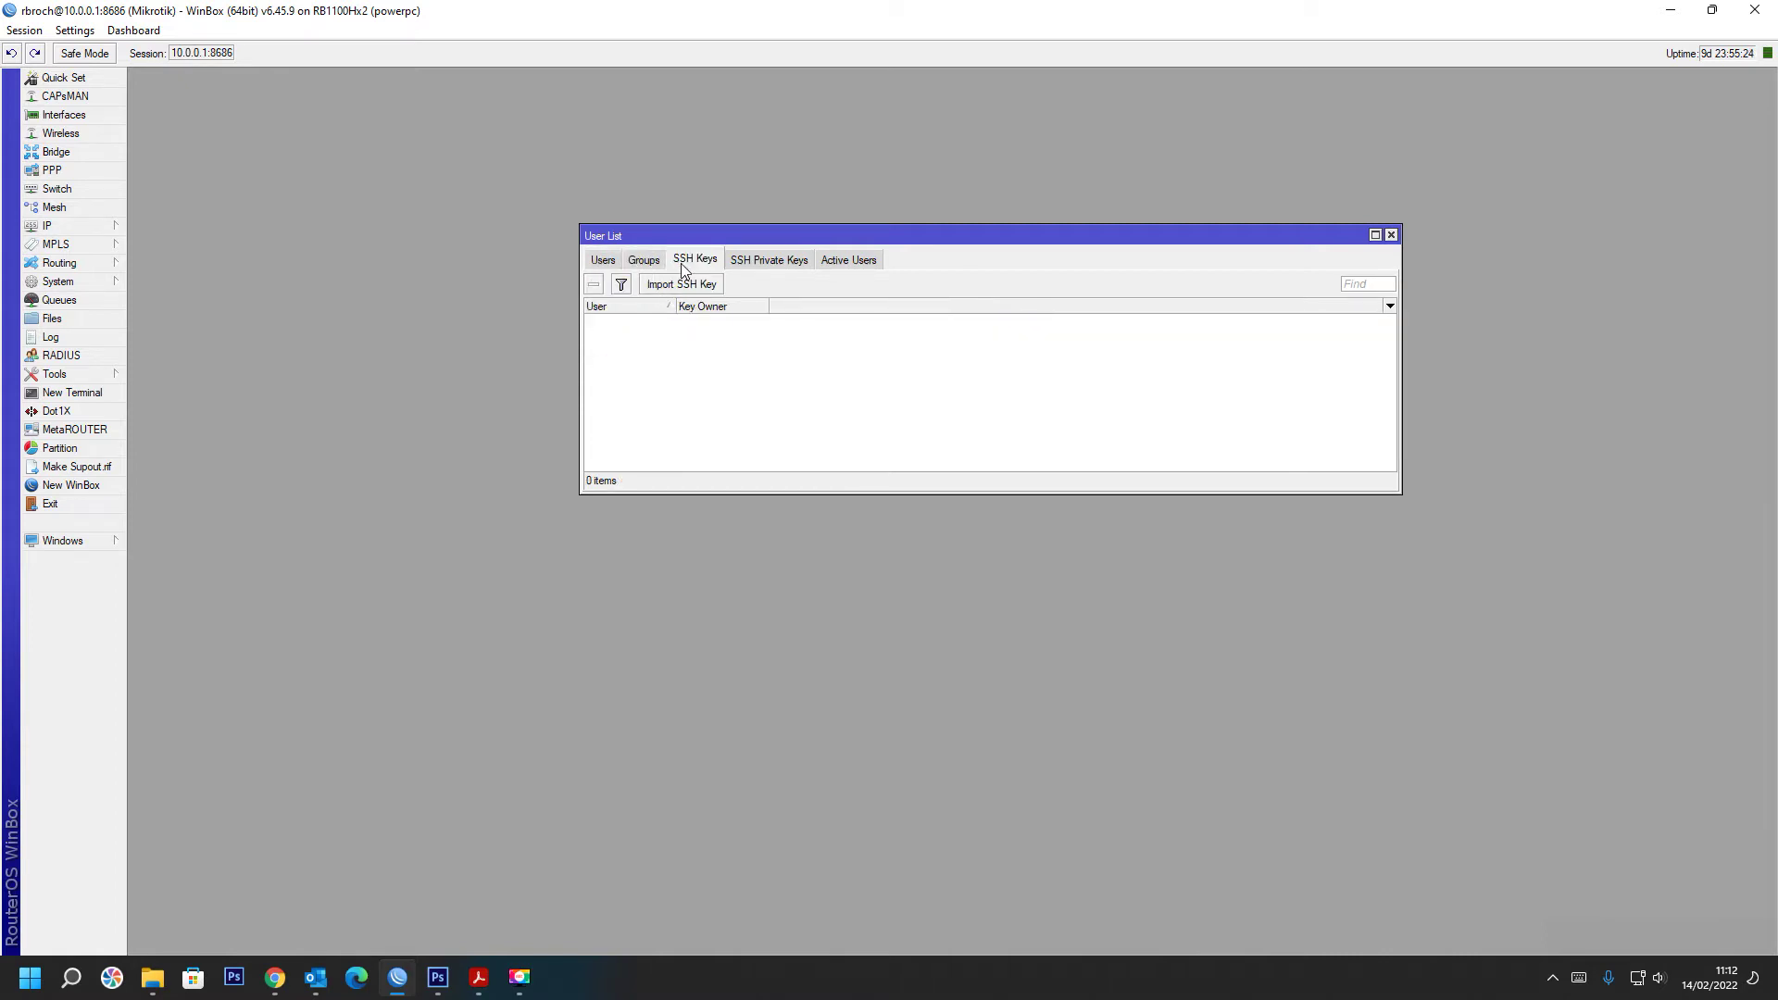
click(753, 265)
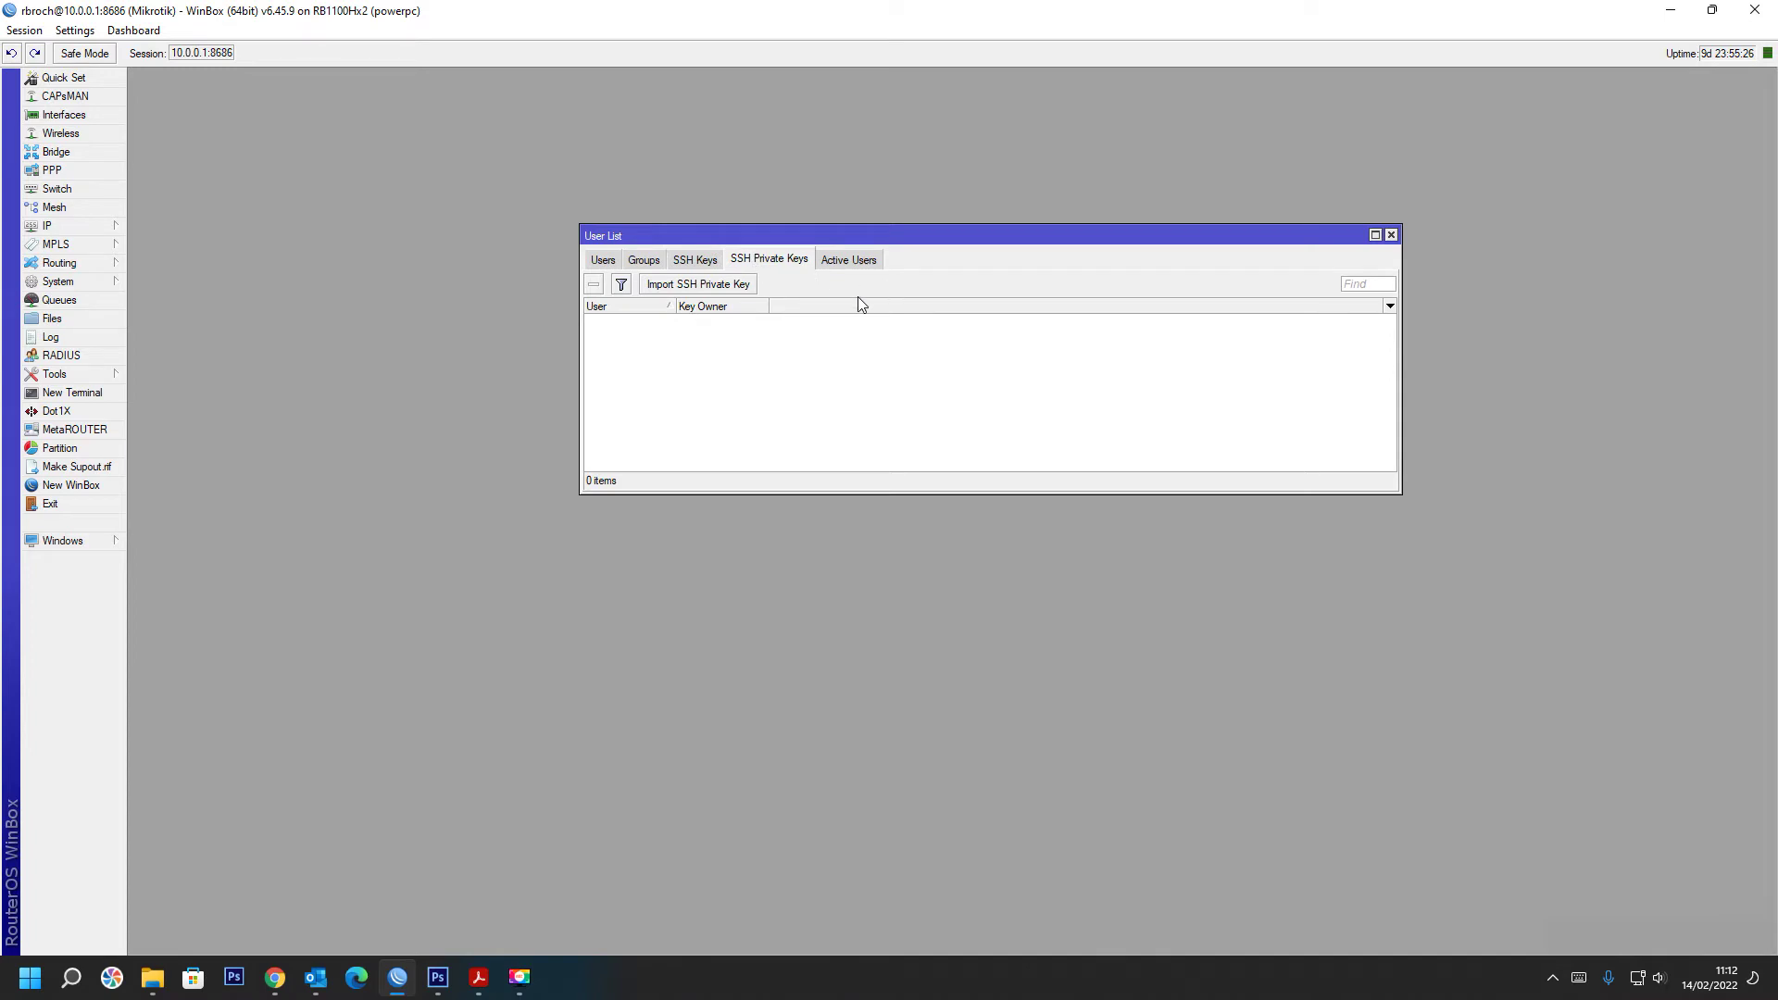
click(861, 270)
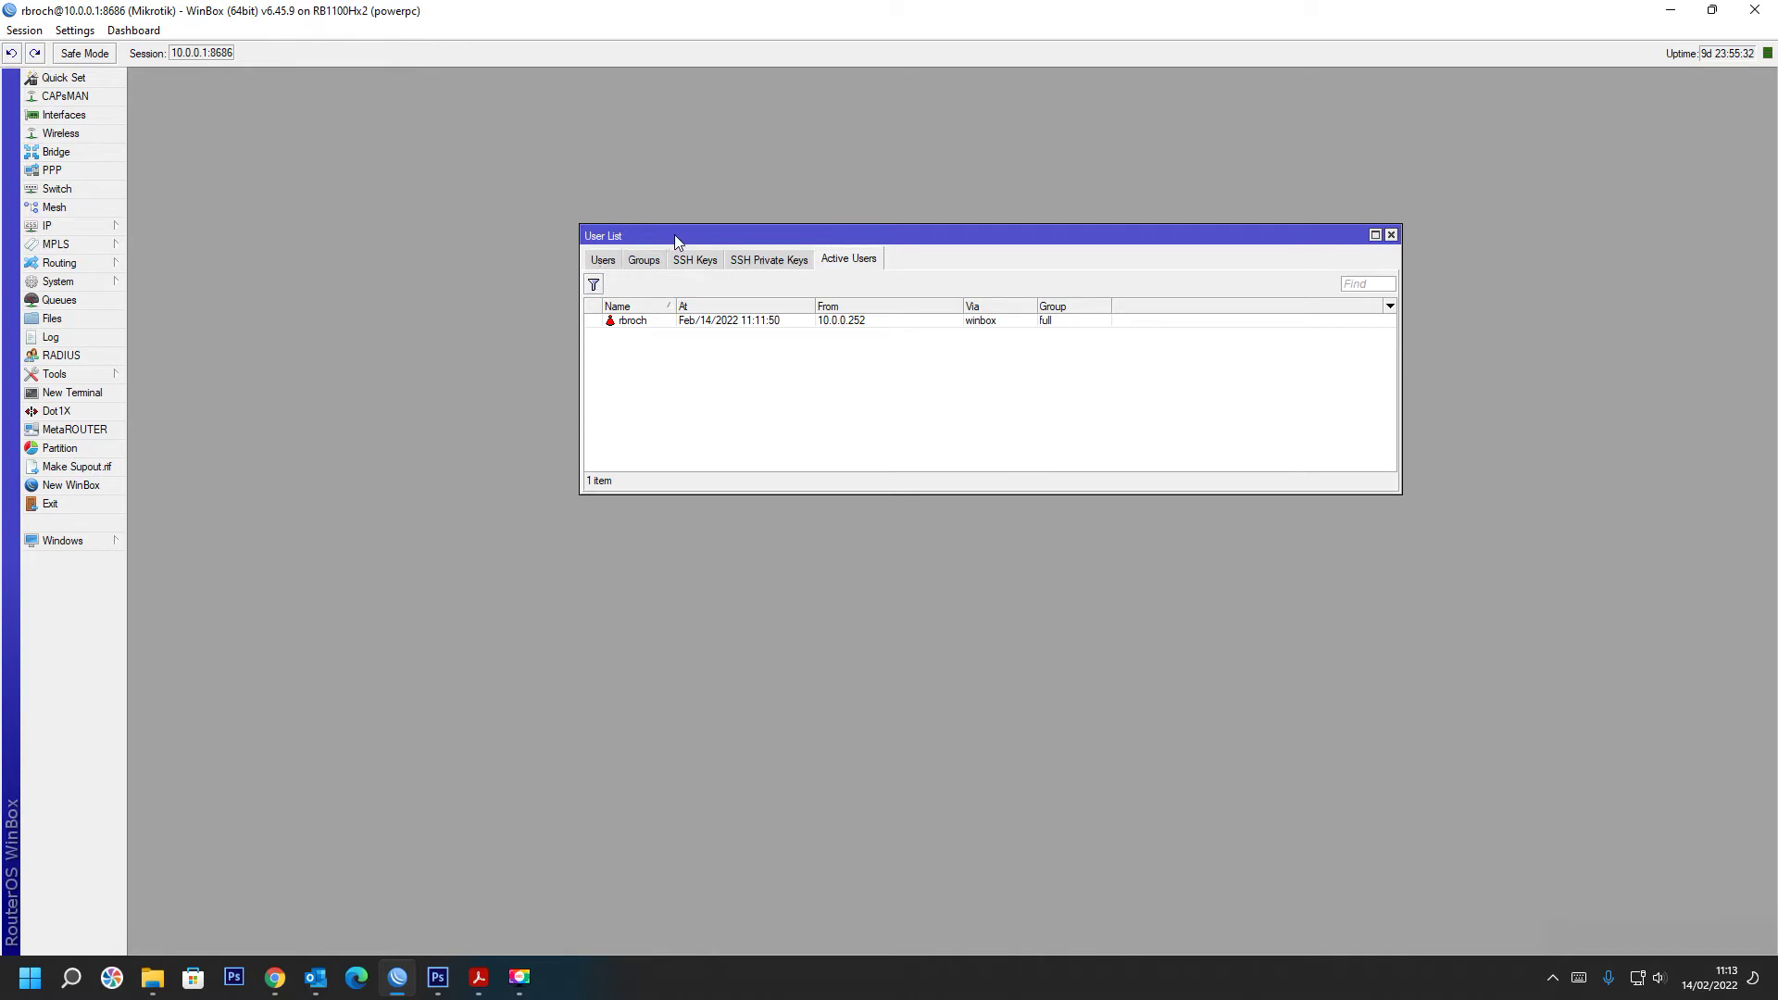
drag(1400, 382, 1599, 375)
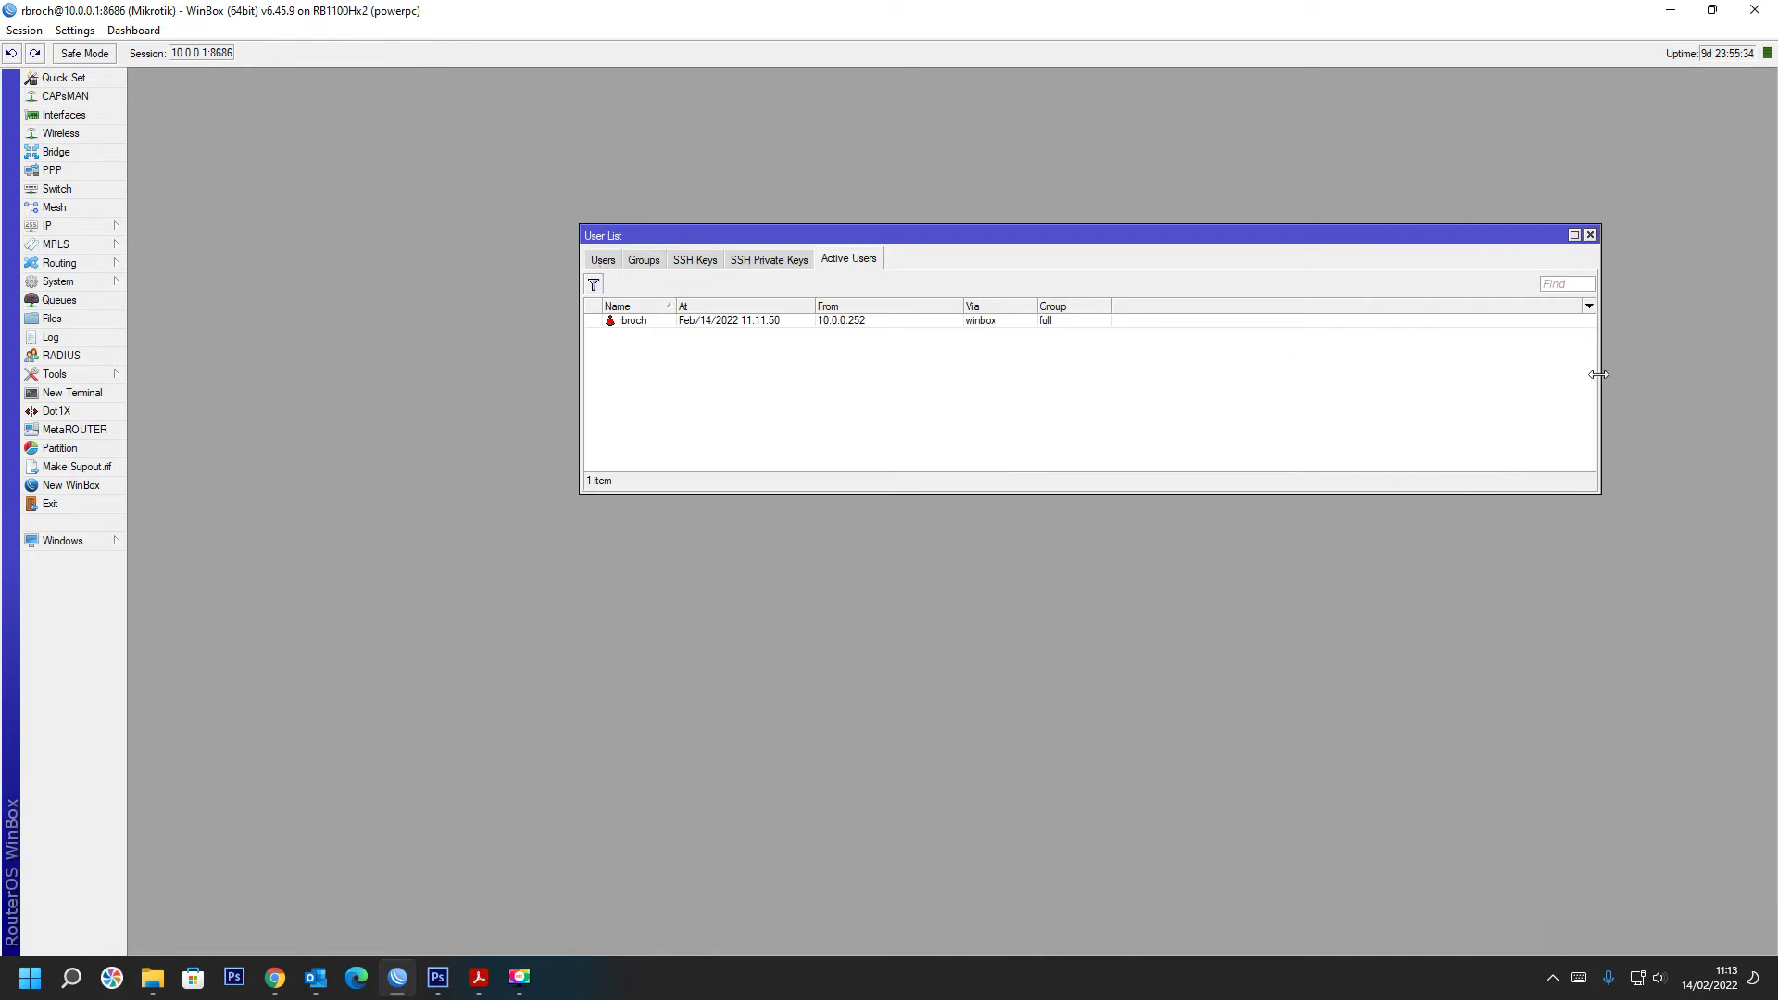
drag(579, 329, 516, 303)
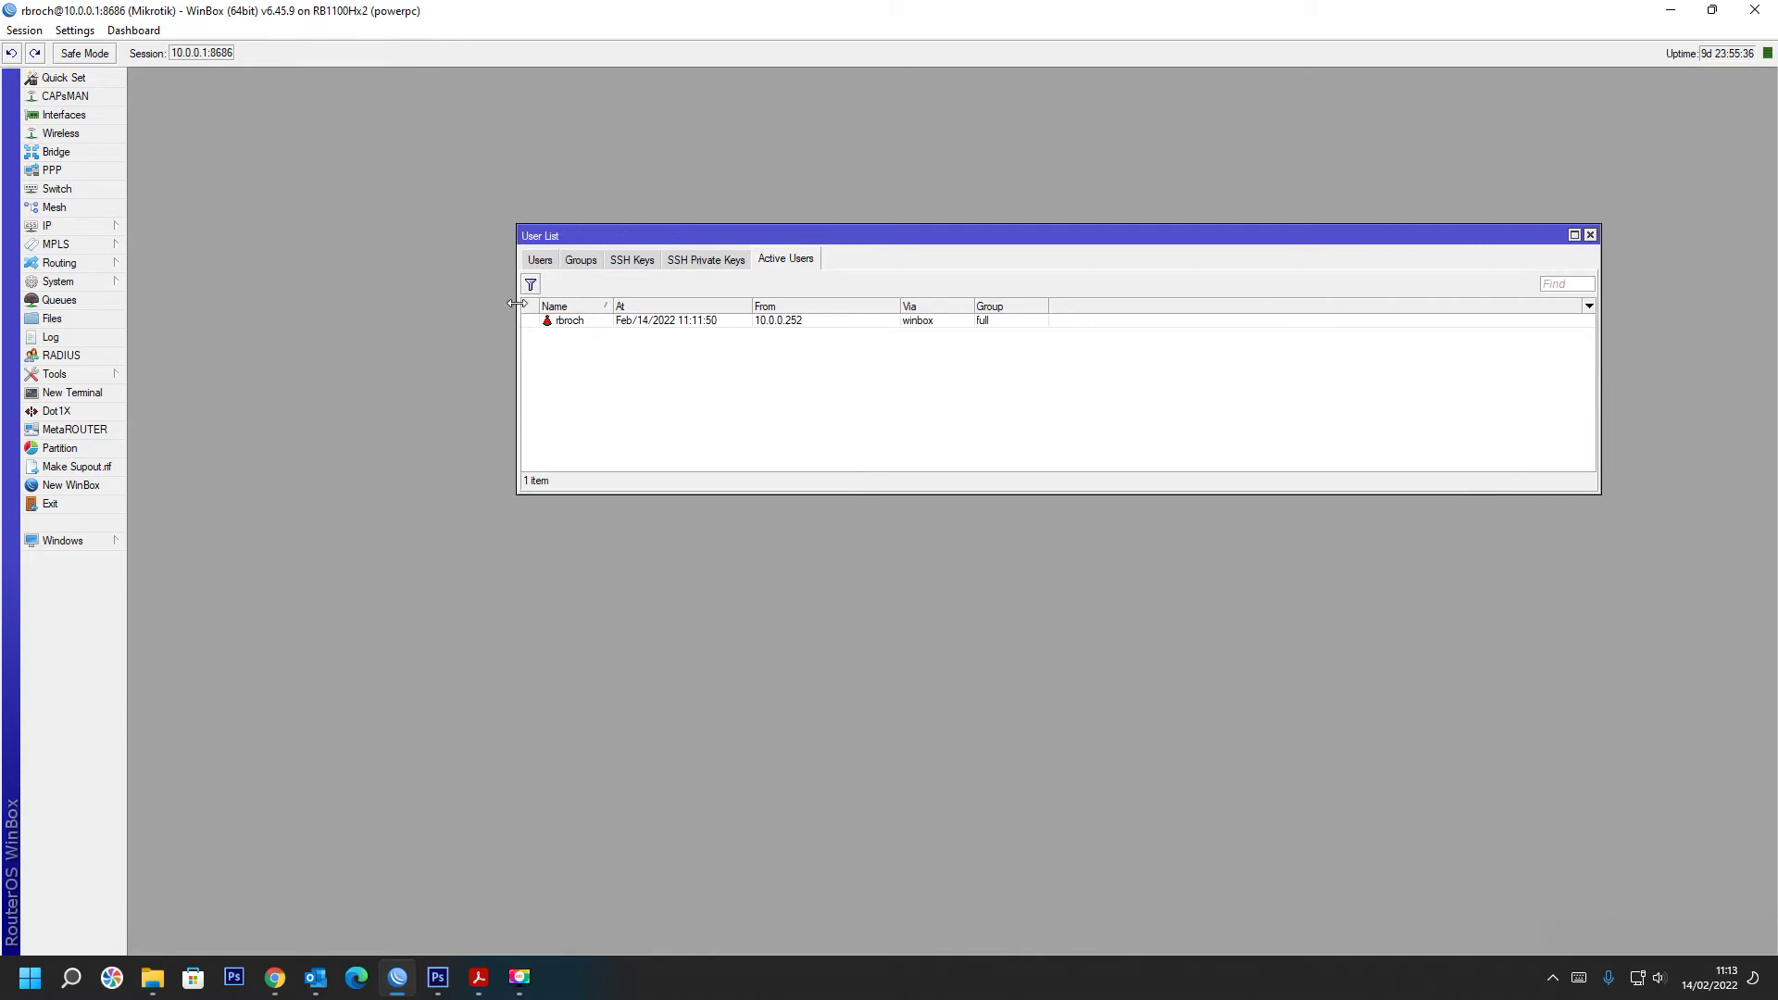
- Start a new user, check the available group choices and move the form clear of the user list
click(539, 260)
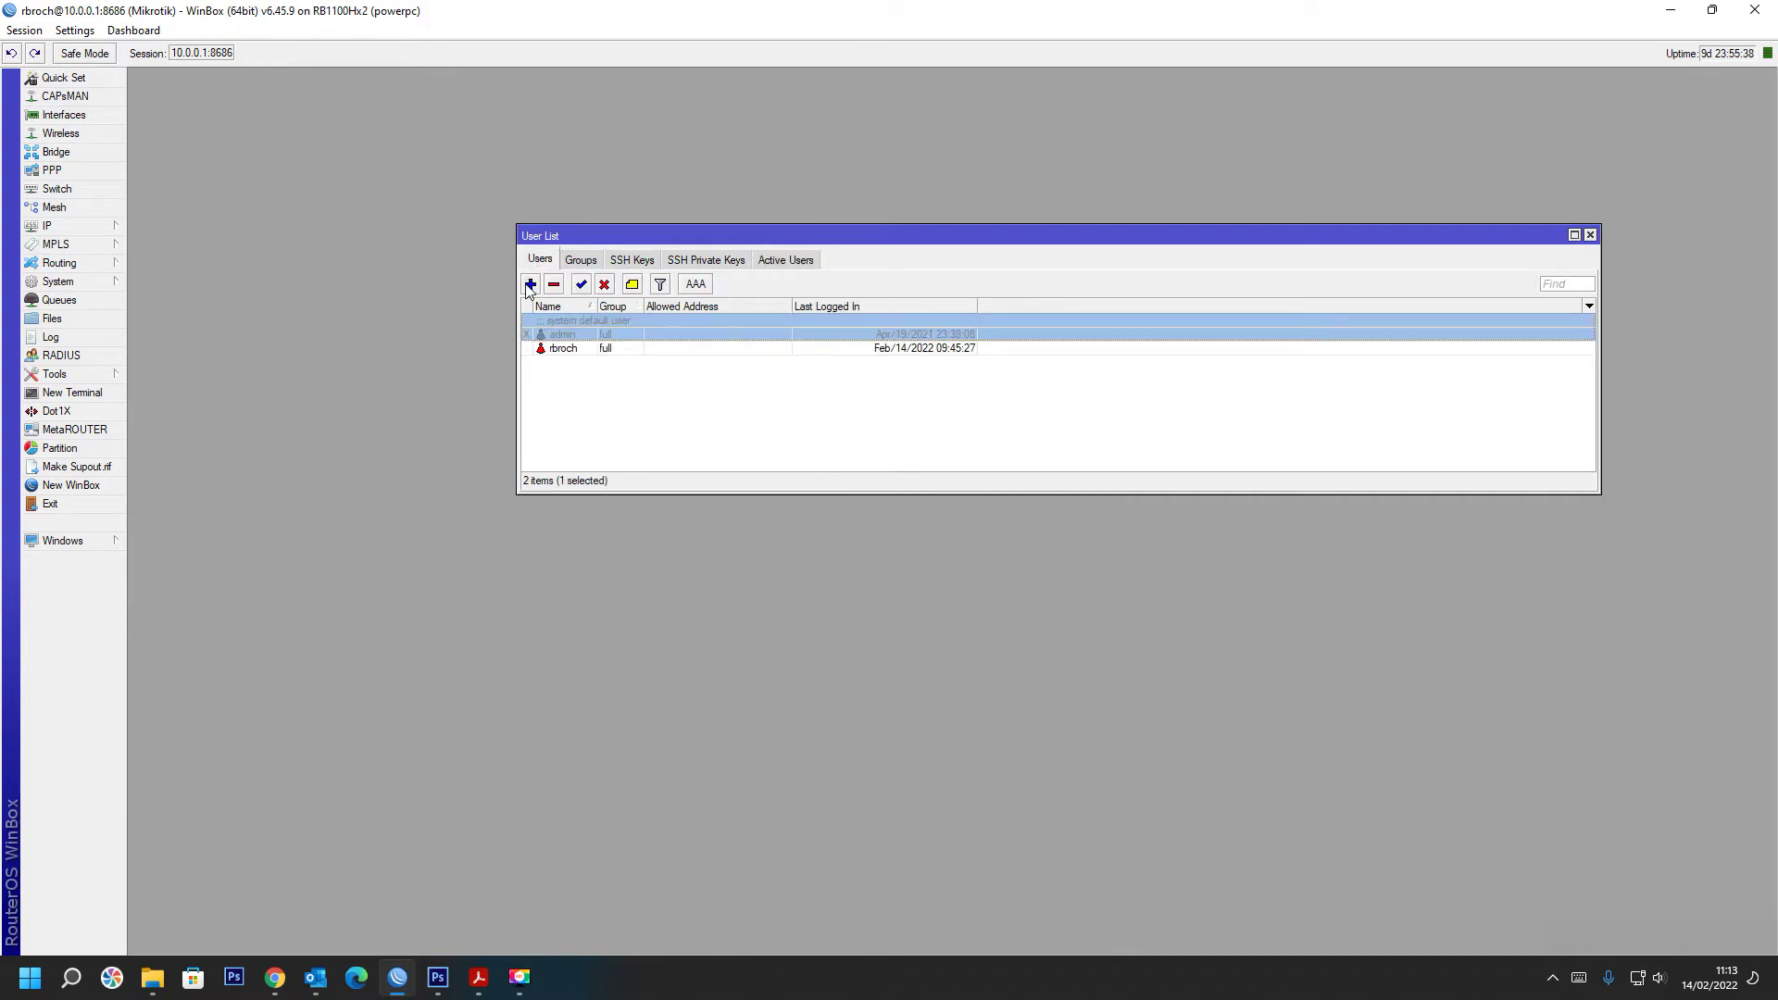
click(530, 284)
drag(900, 422, 992, 411)
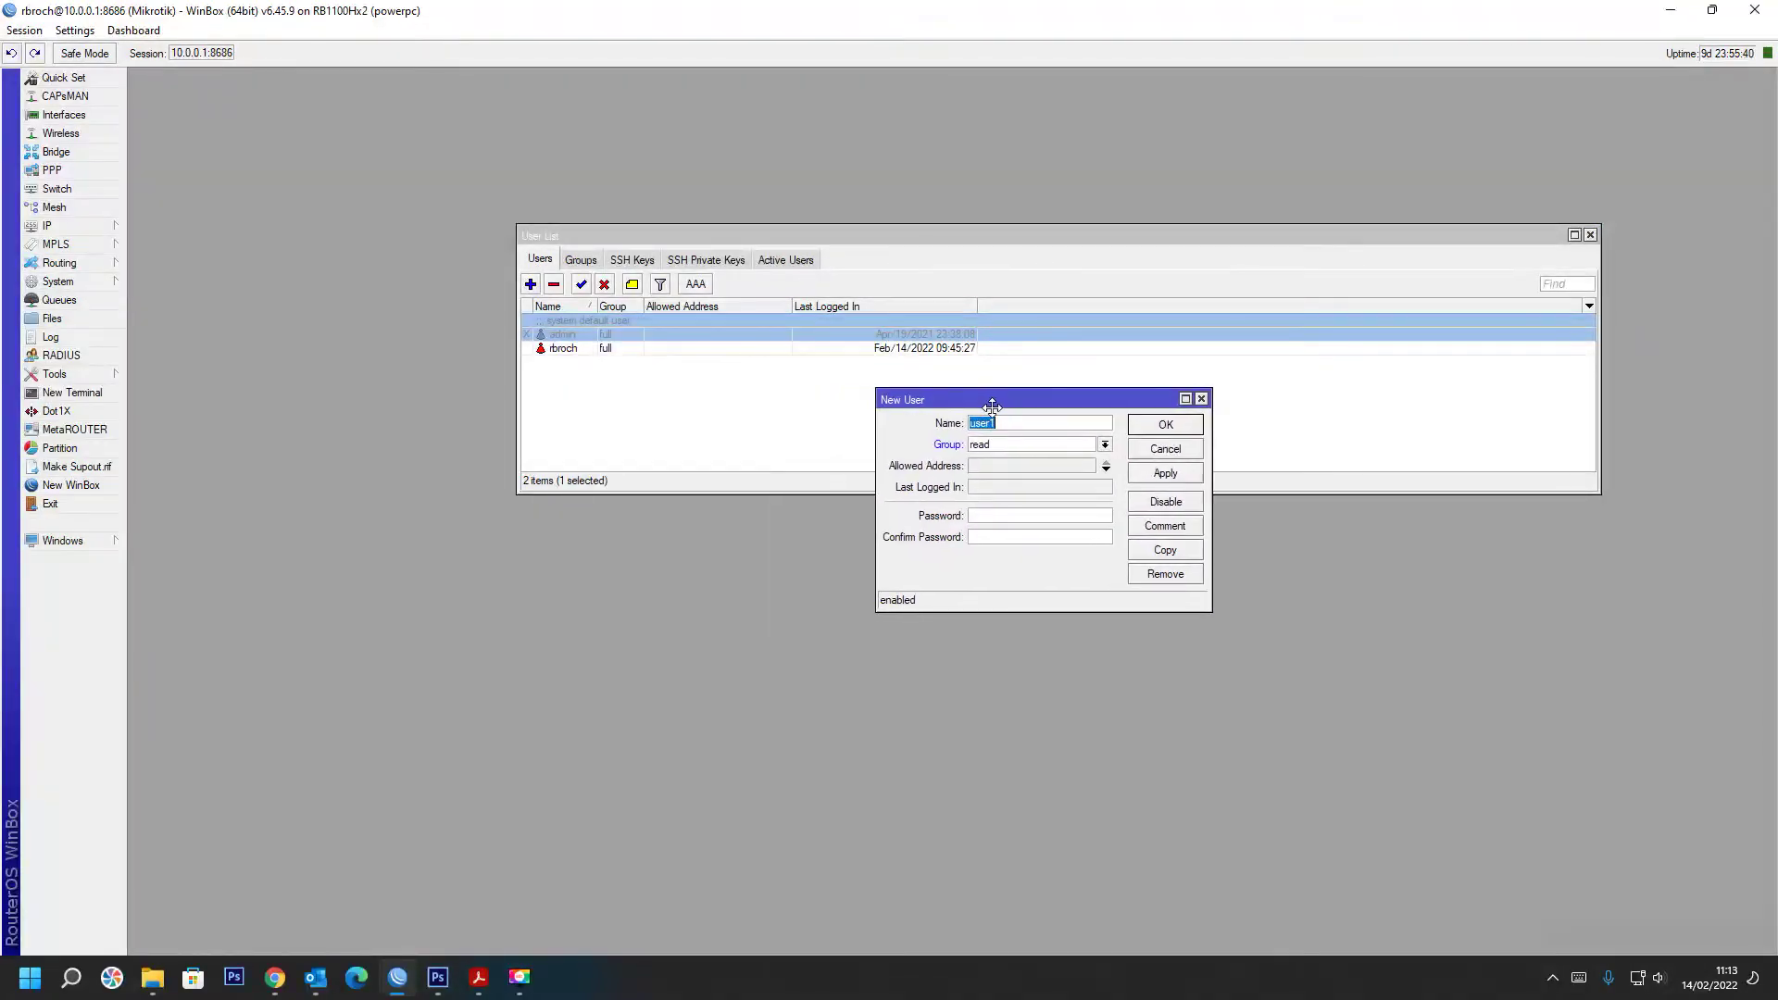
click(1105, 447)
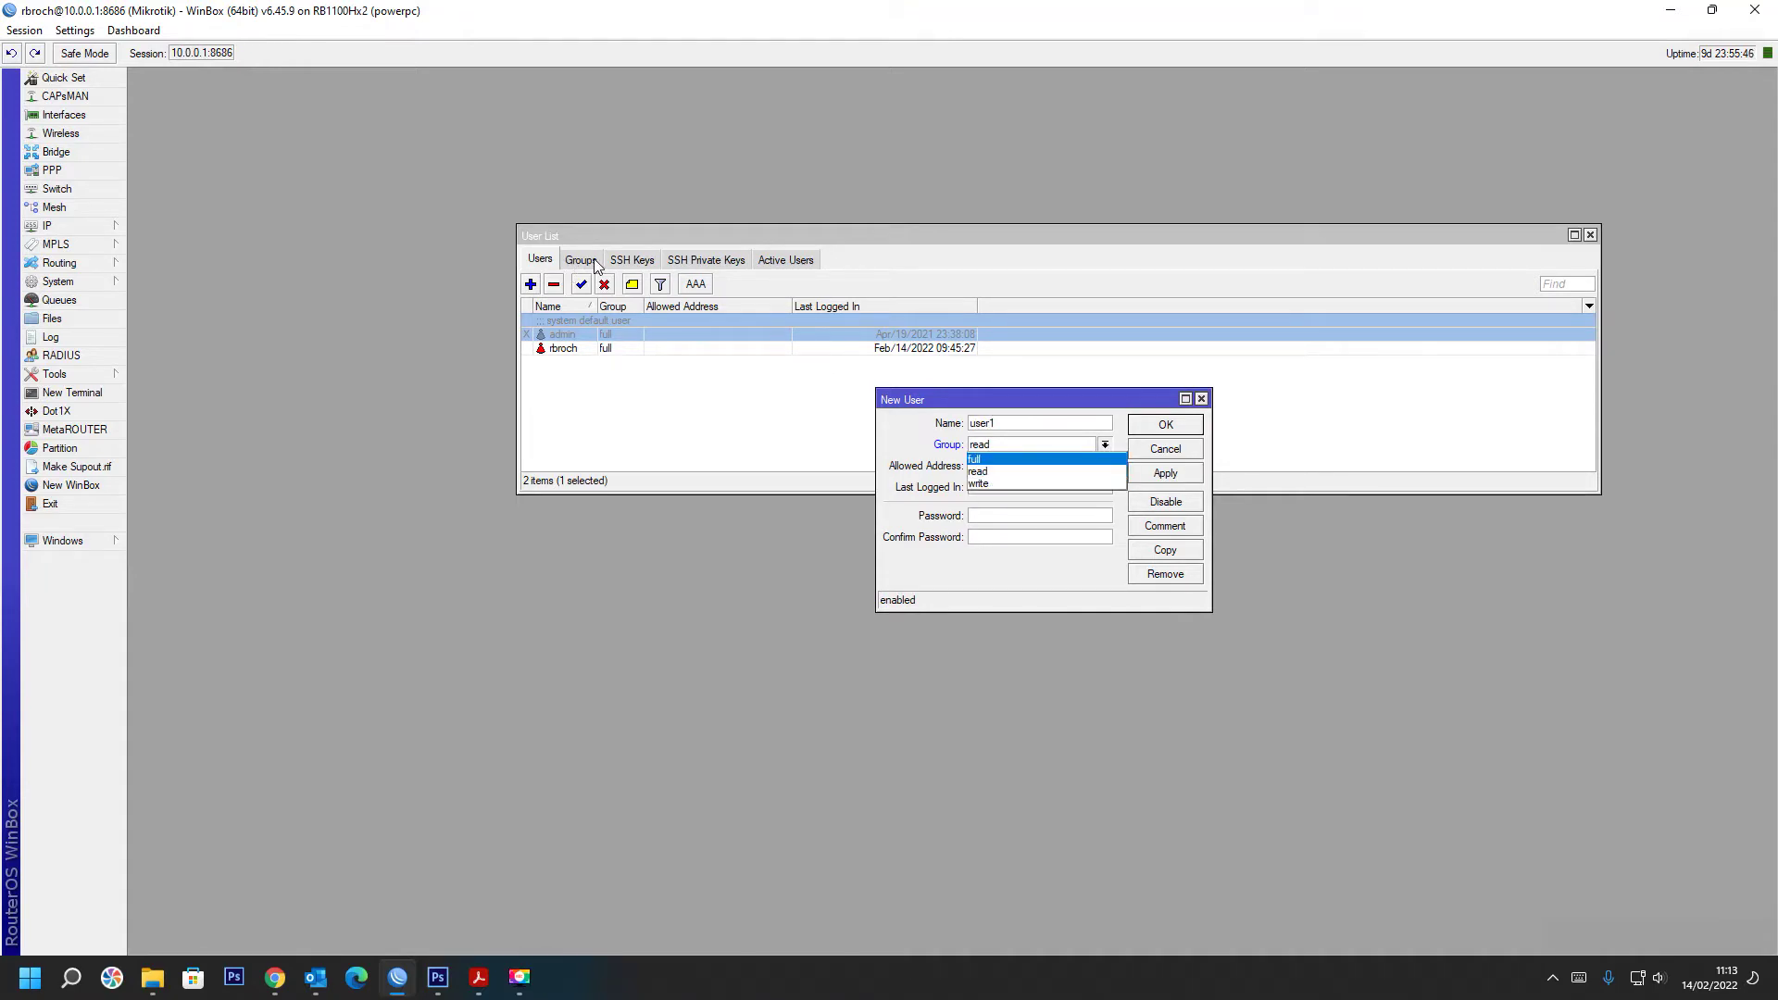
click(998, 407)
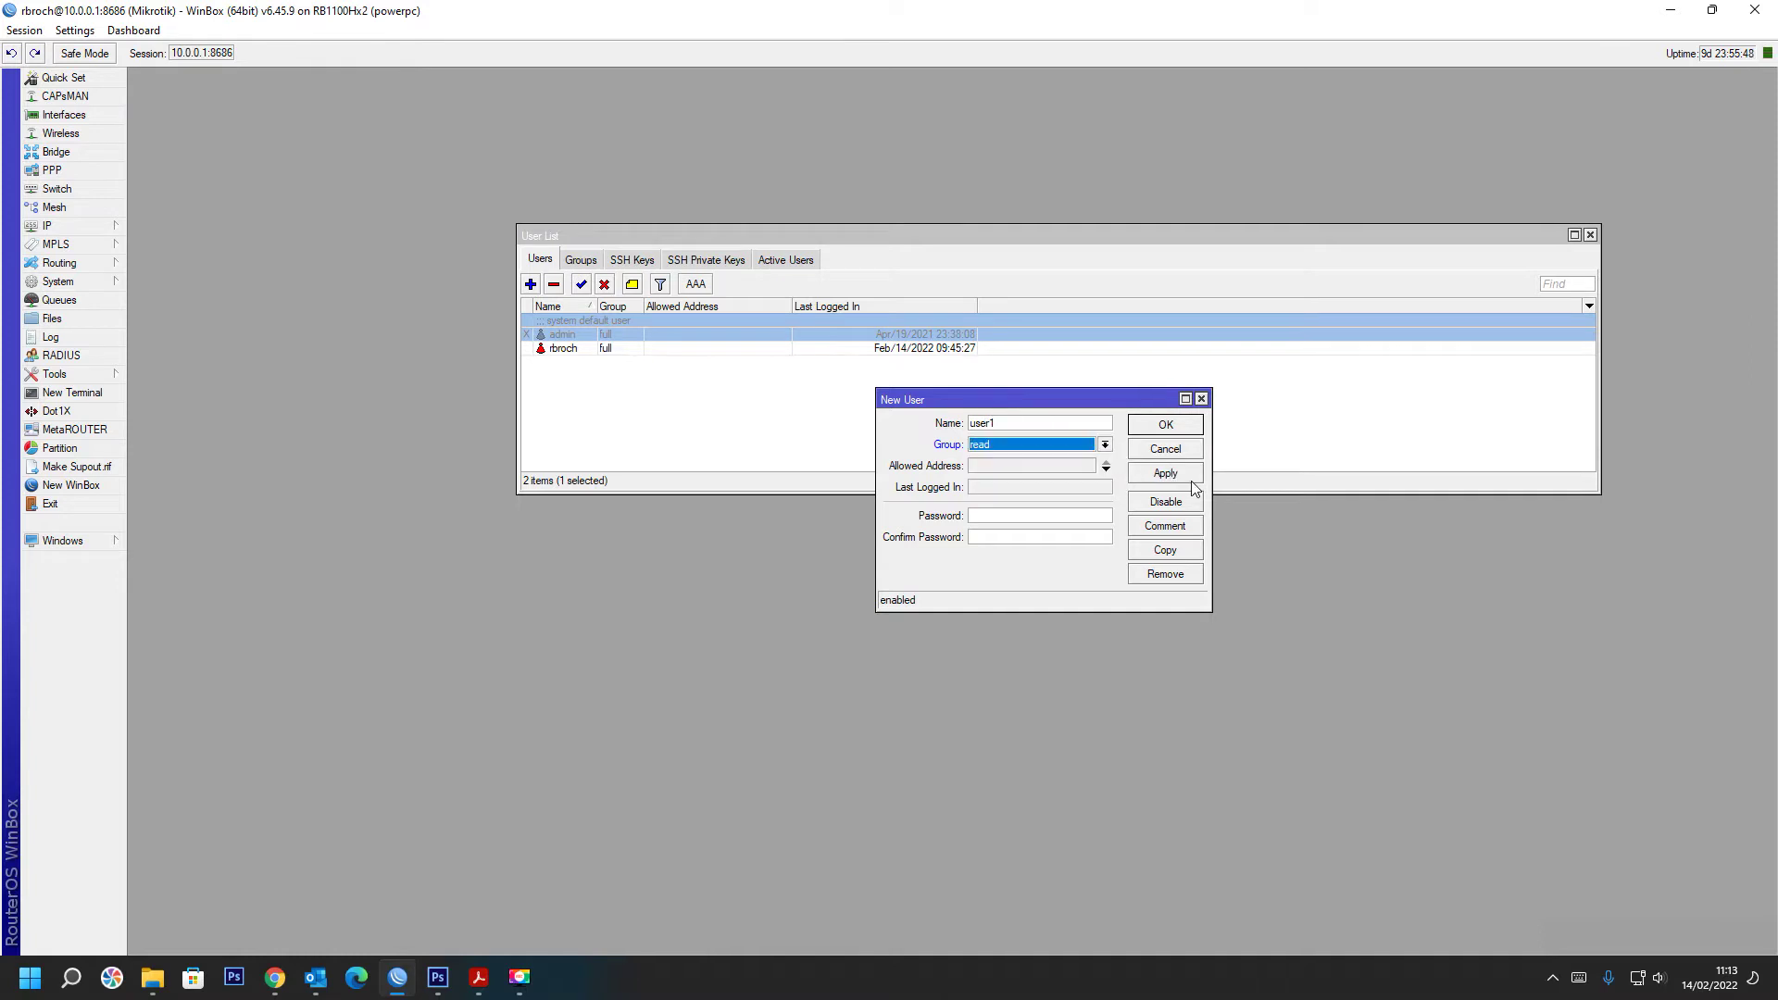
drag(1076, 409, 1383, 537)
- Create a user group named restringido with only the local and read policies enabled
click(583, 261)
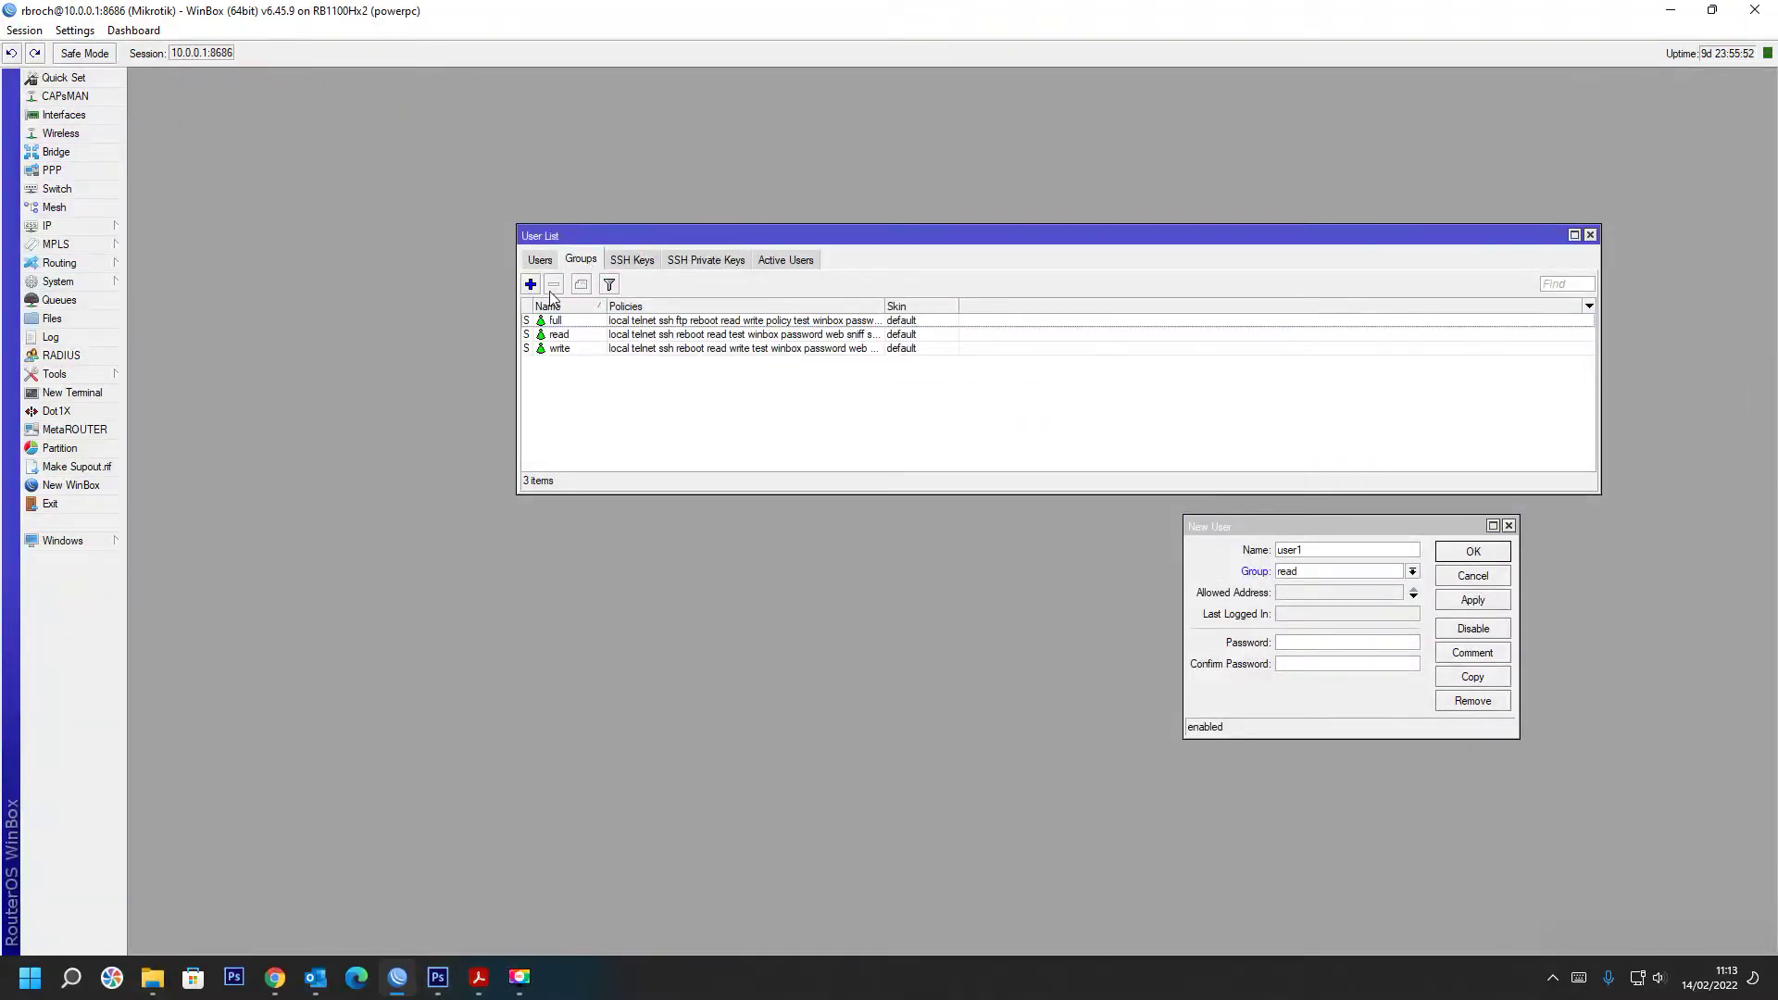
click(531, 285)
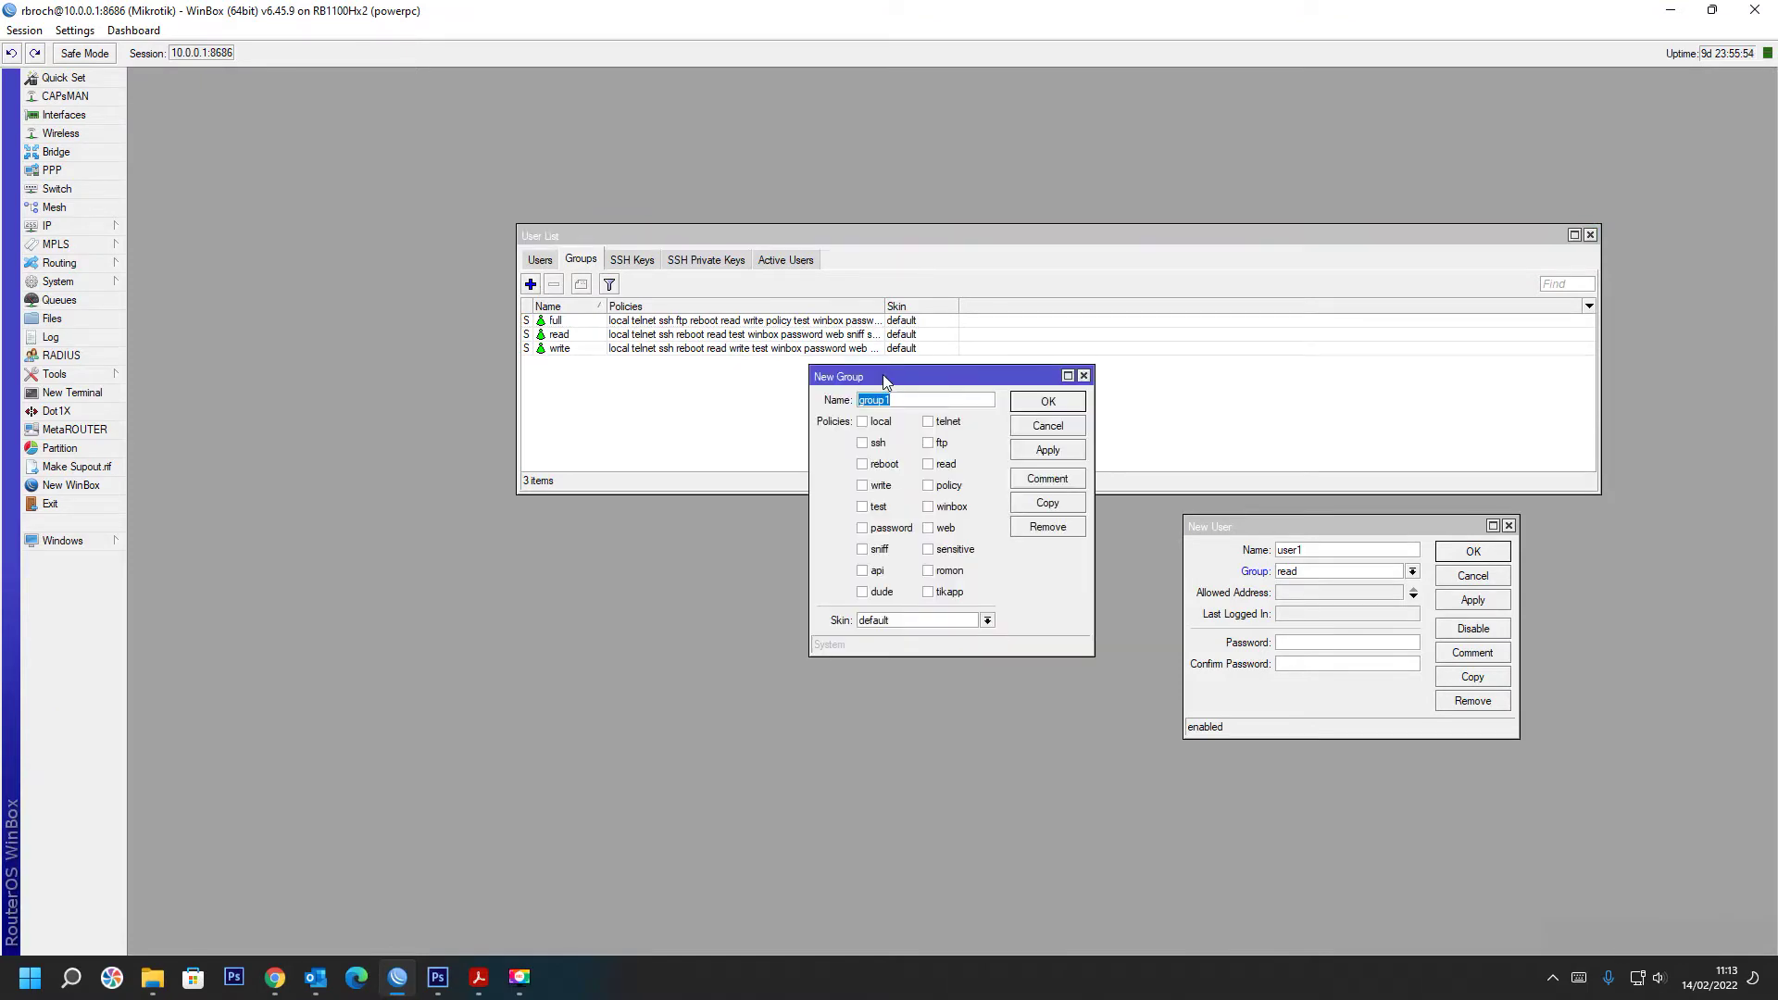
drag(868, 366, 654, 350)
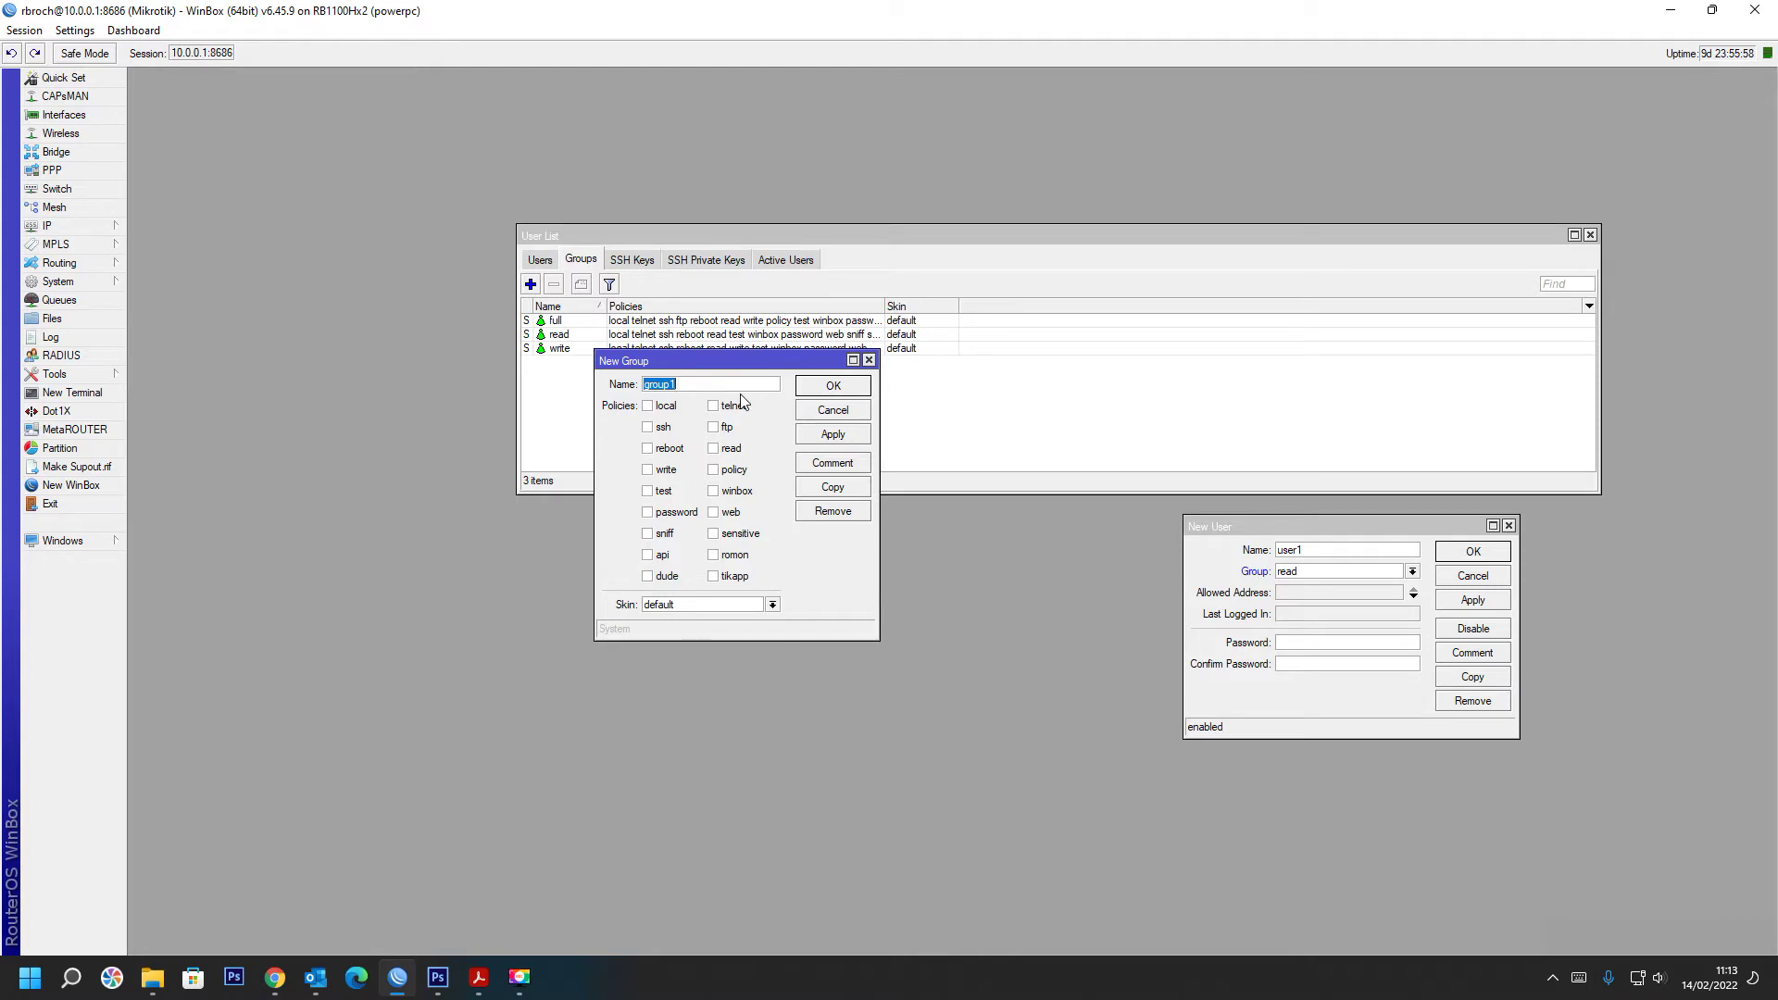
text(re)
text(stringido)
click(652, 409)
click(714, 450)
click(825, 441)
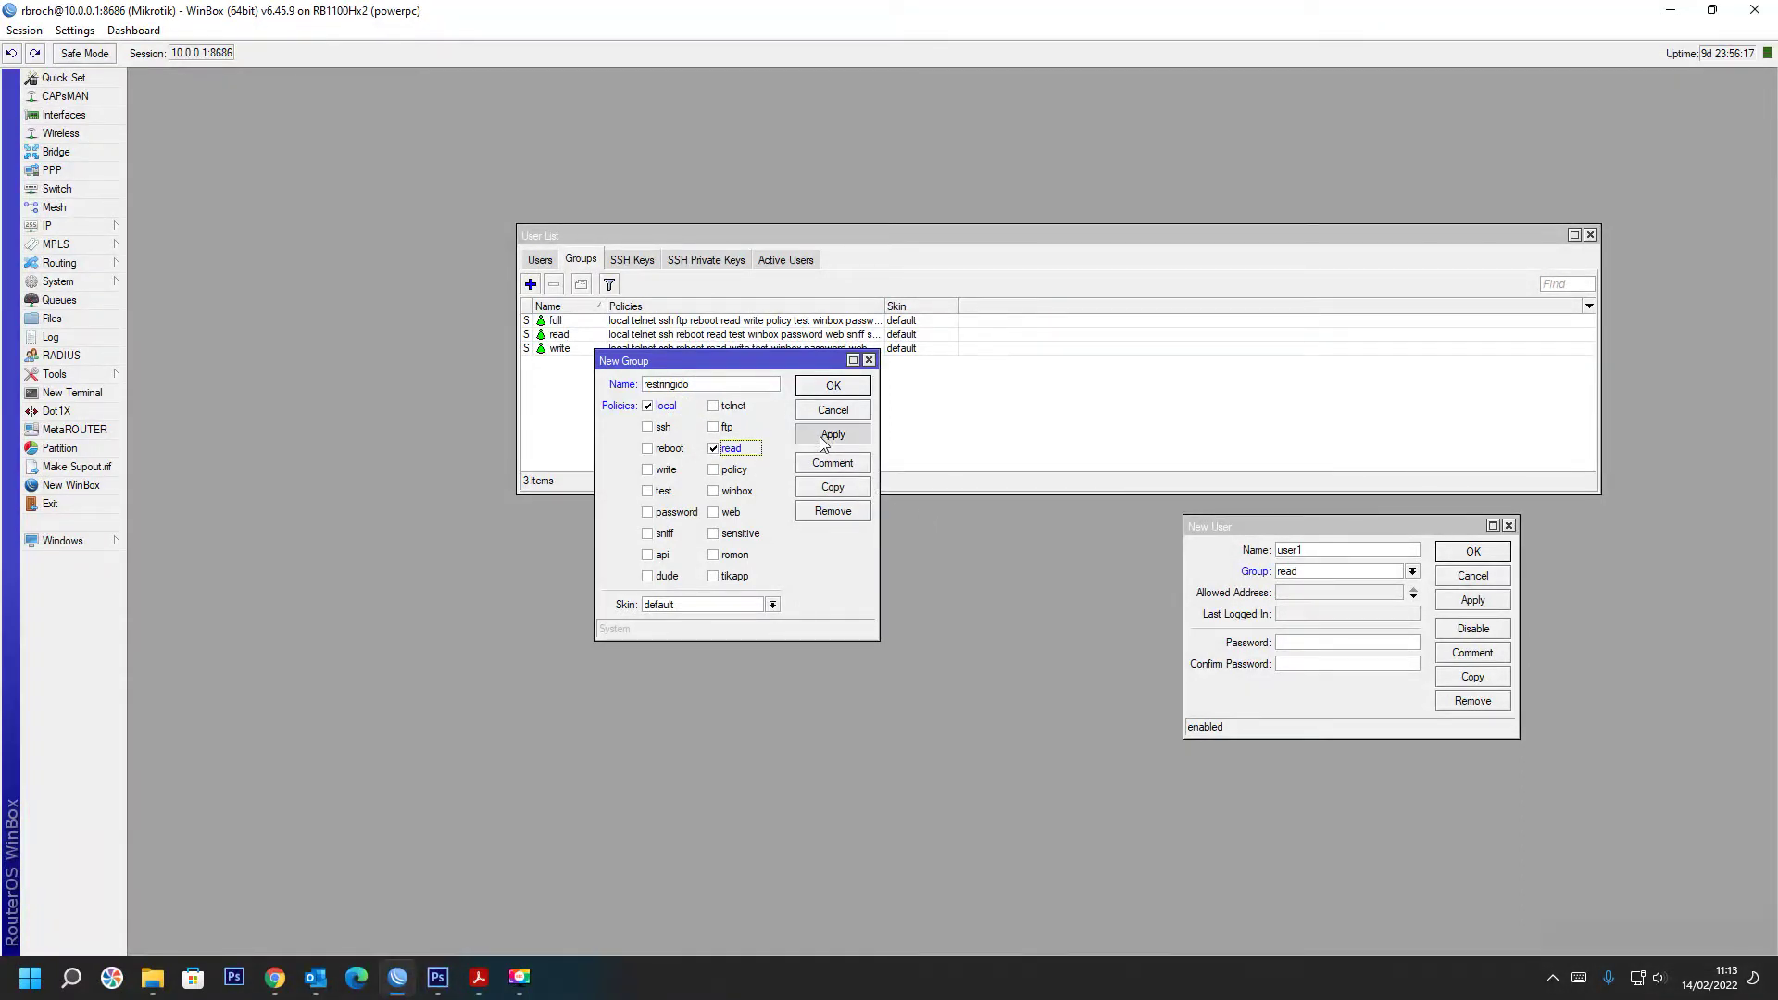
click(828, 389)
click(592, 349)
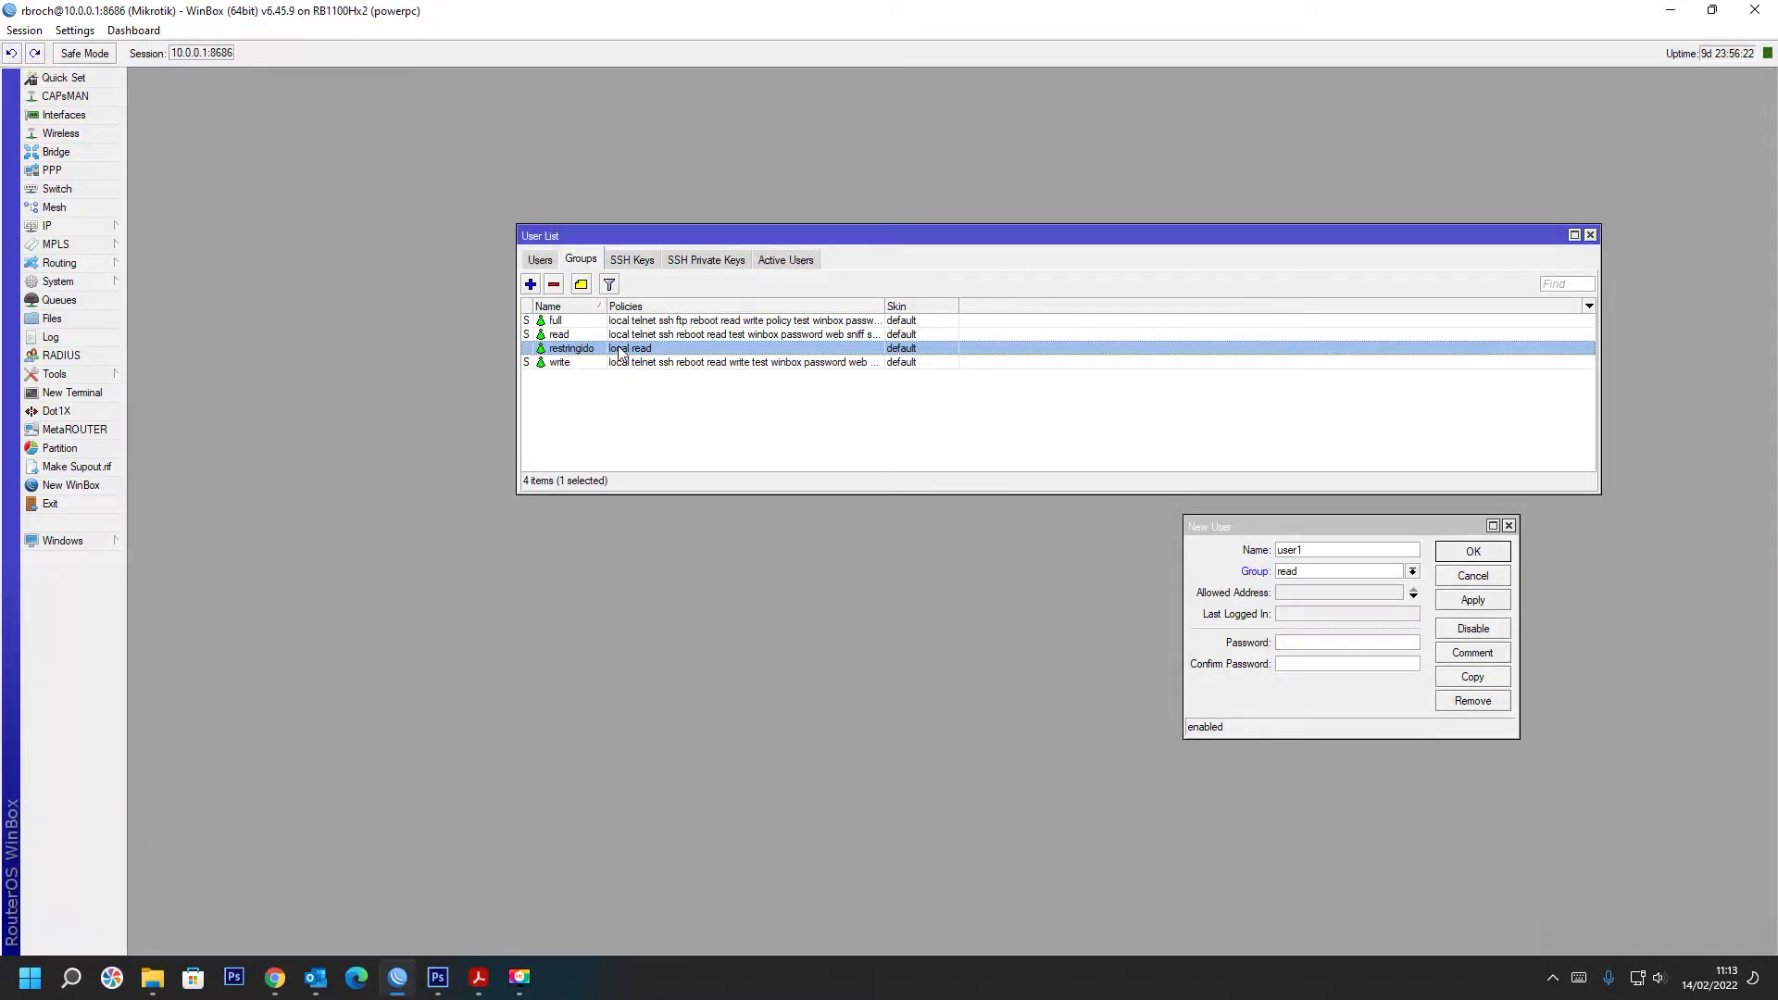
- Assign the new user to the restringido group, name it invitado and save it without a password
click(1247, 519)
drag(1248, 519, 868, 473)
click(1032, 526)
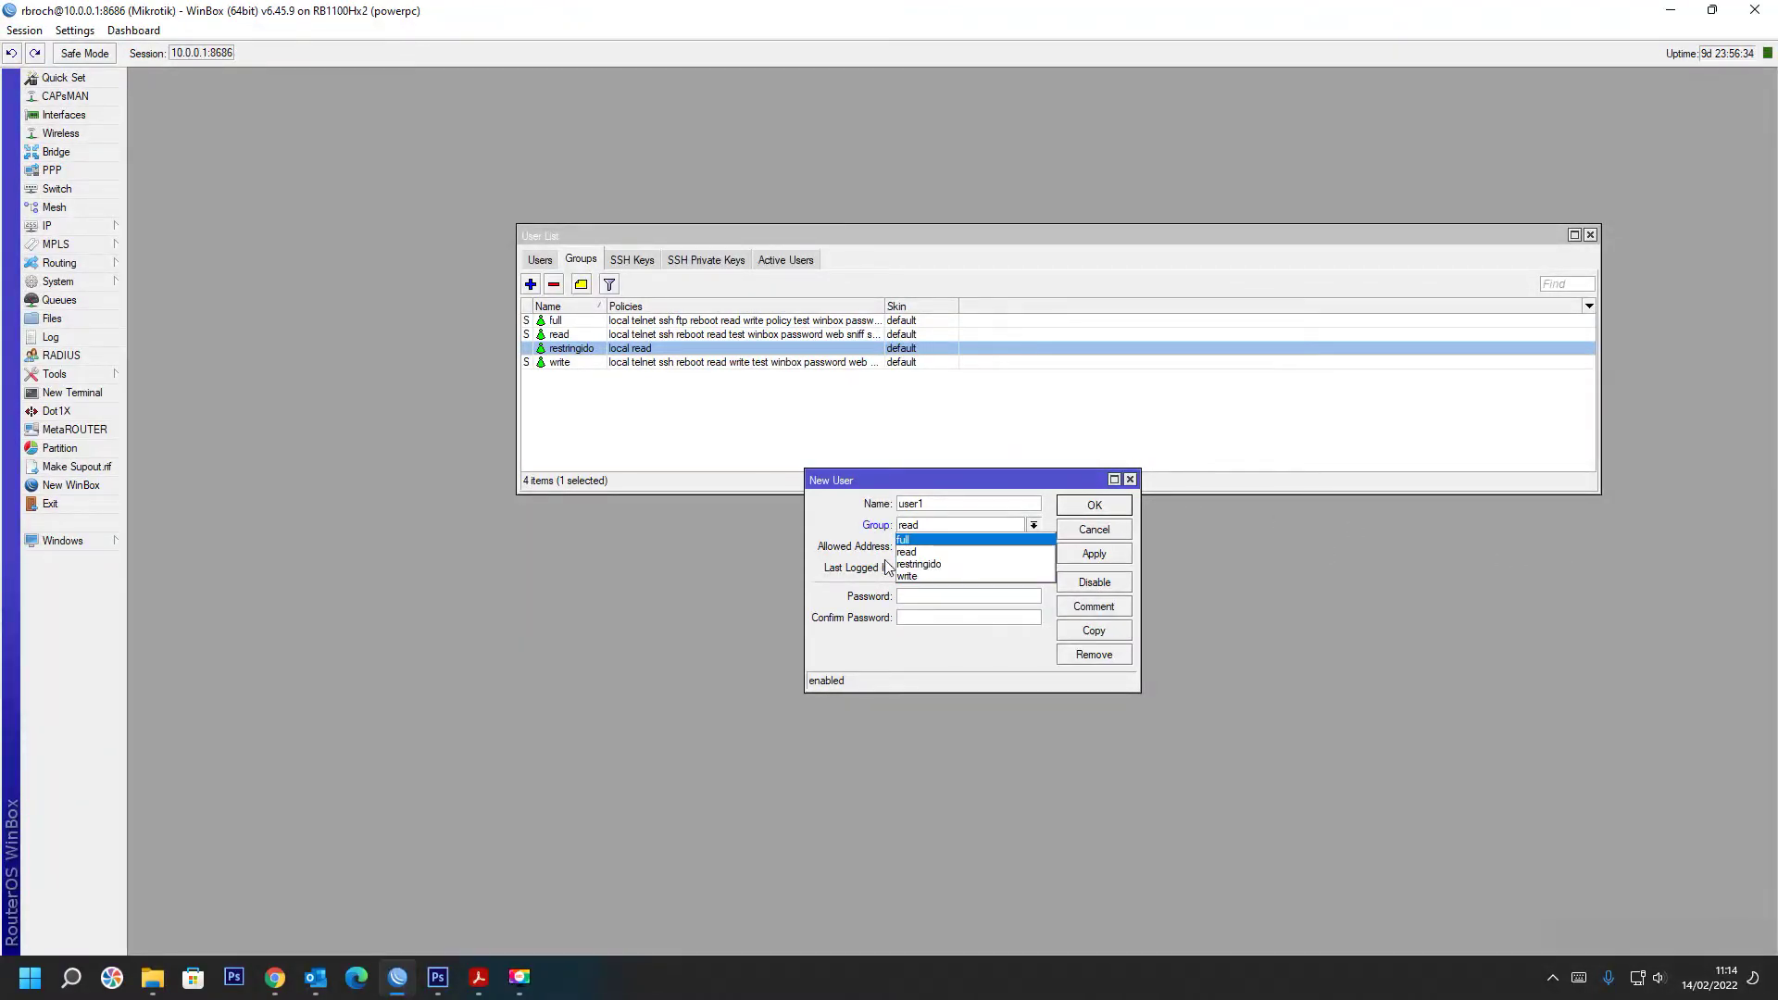
click(919, 564)
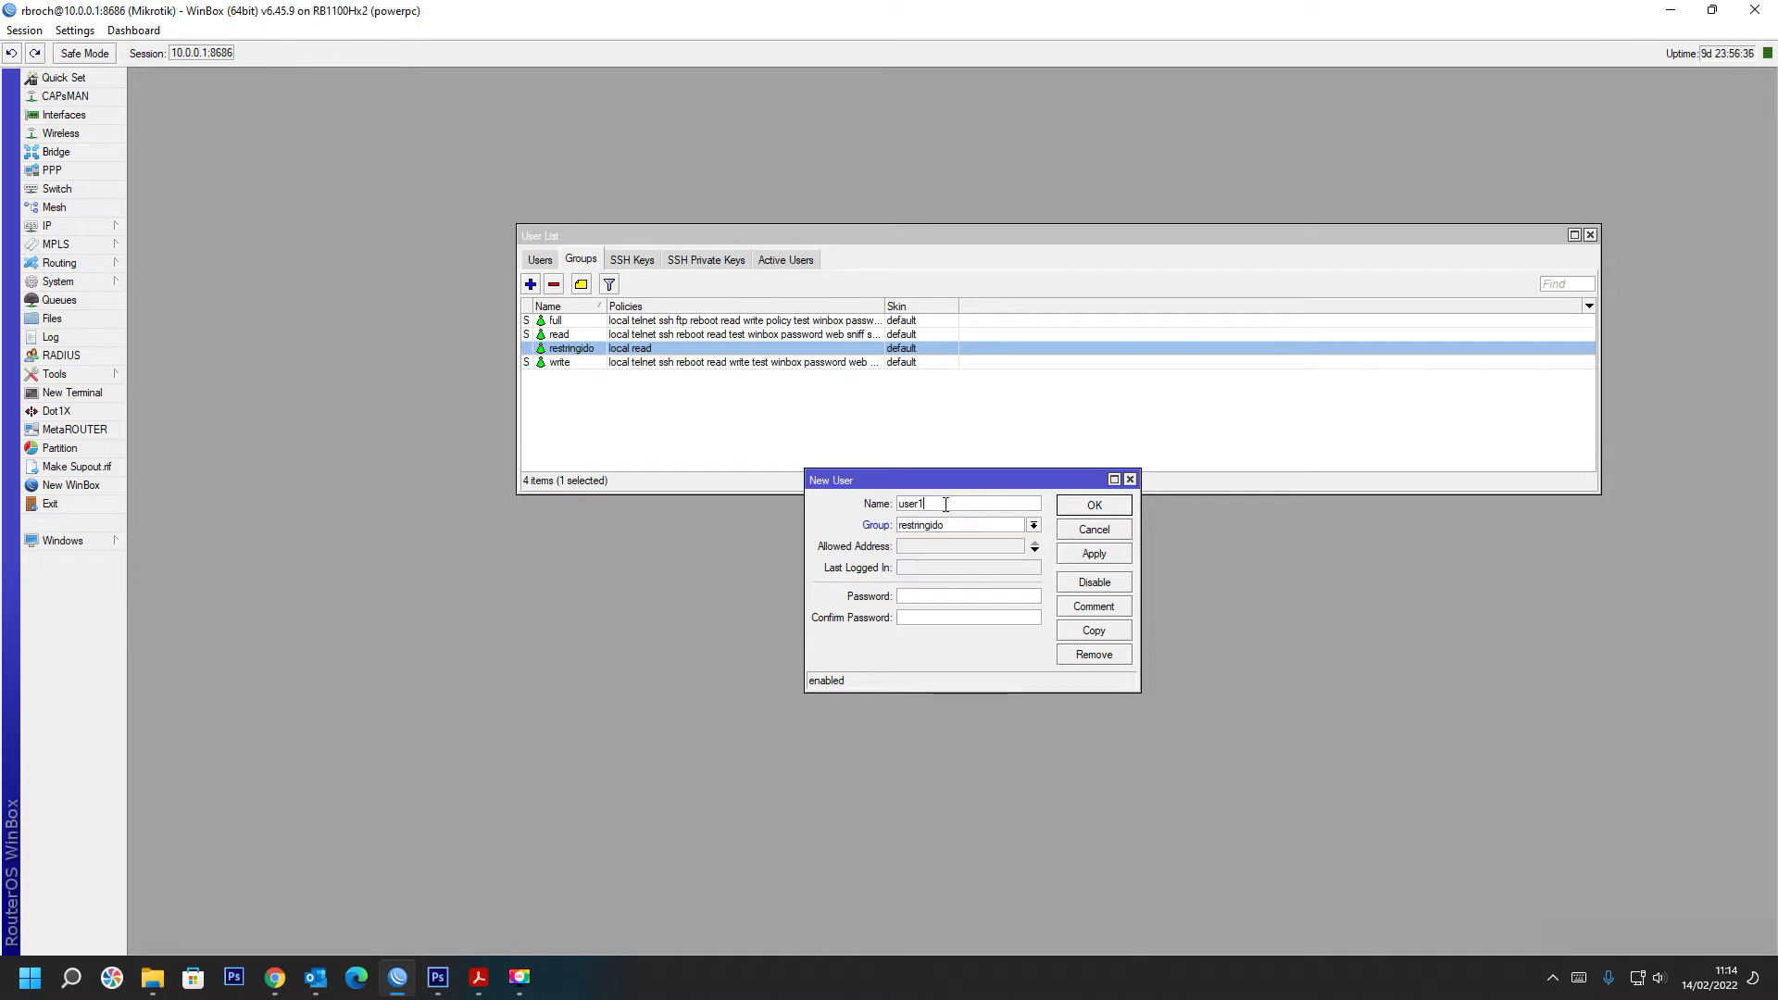
double_click(946, 505)
text(invitado)
click(1094, 553)
click(1070, 511)
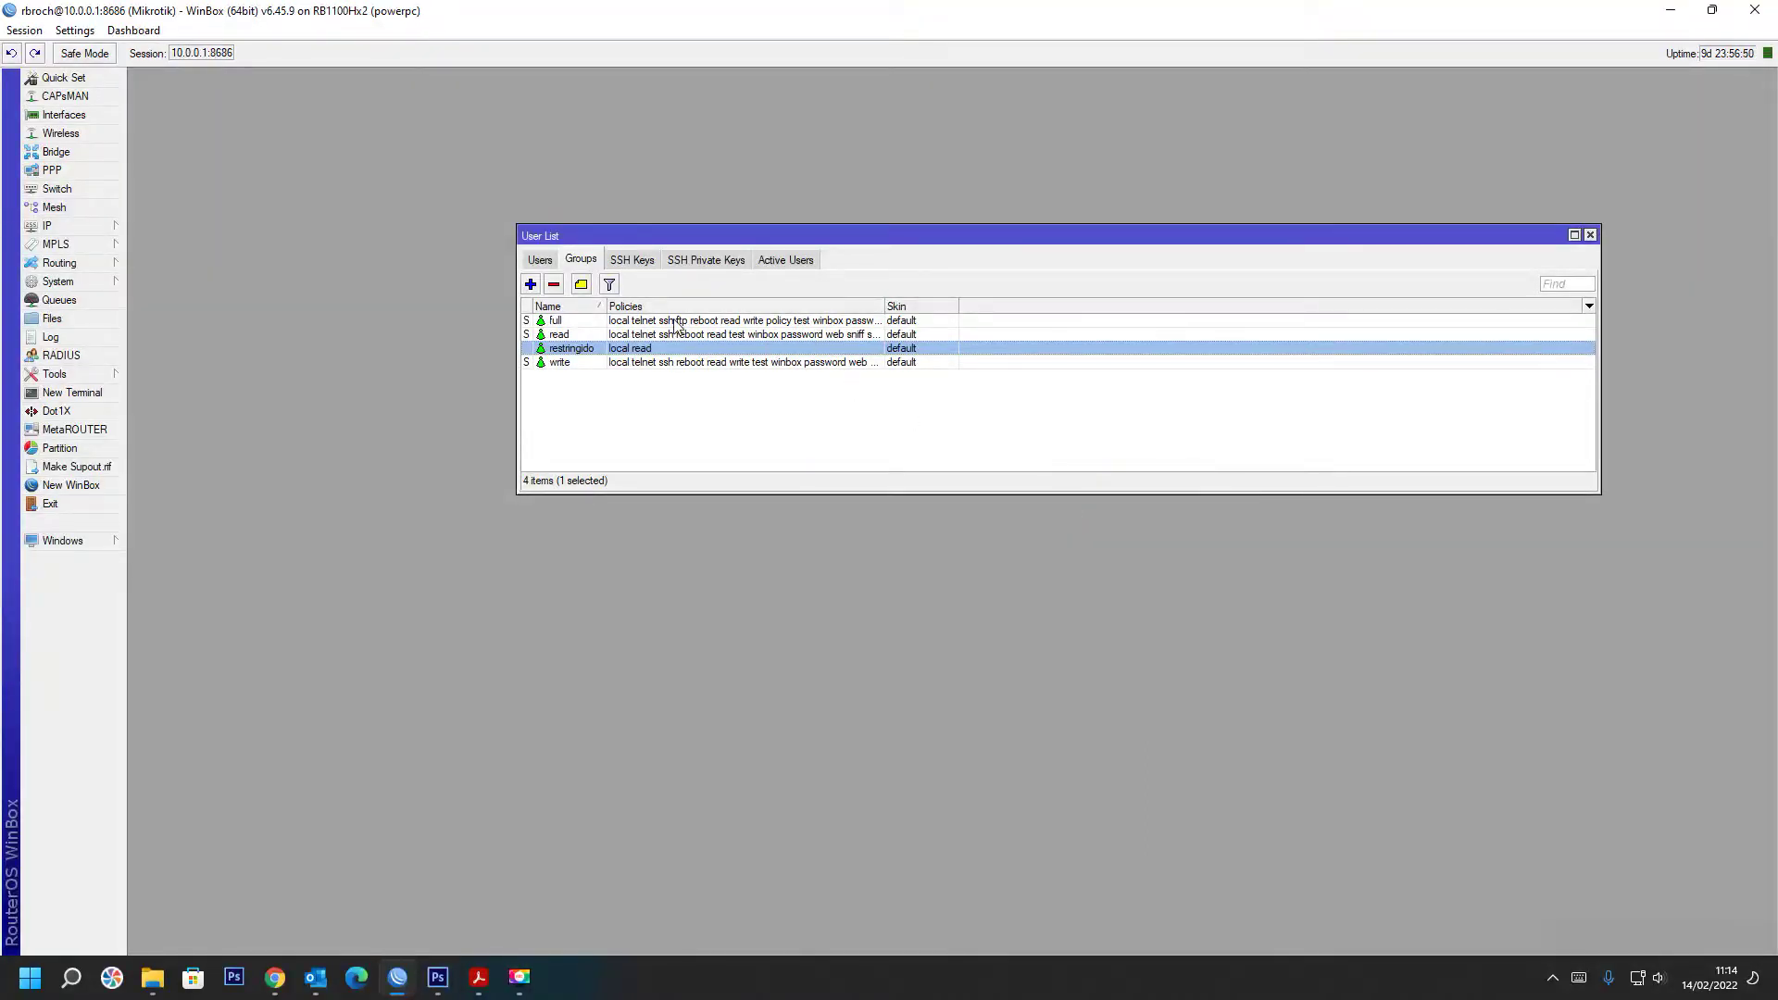
- Check the invitado user's settings in the user list and close them without changes
click(535, 263)
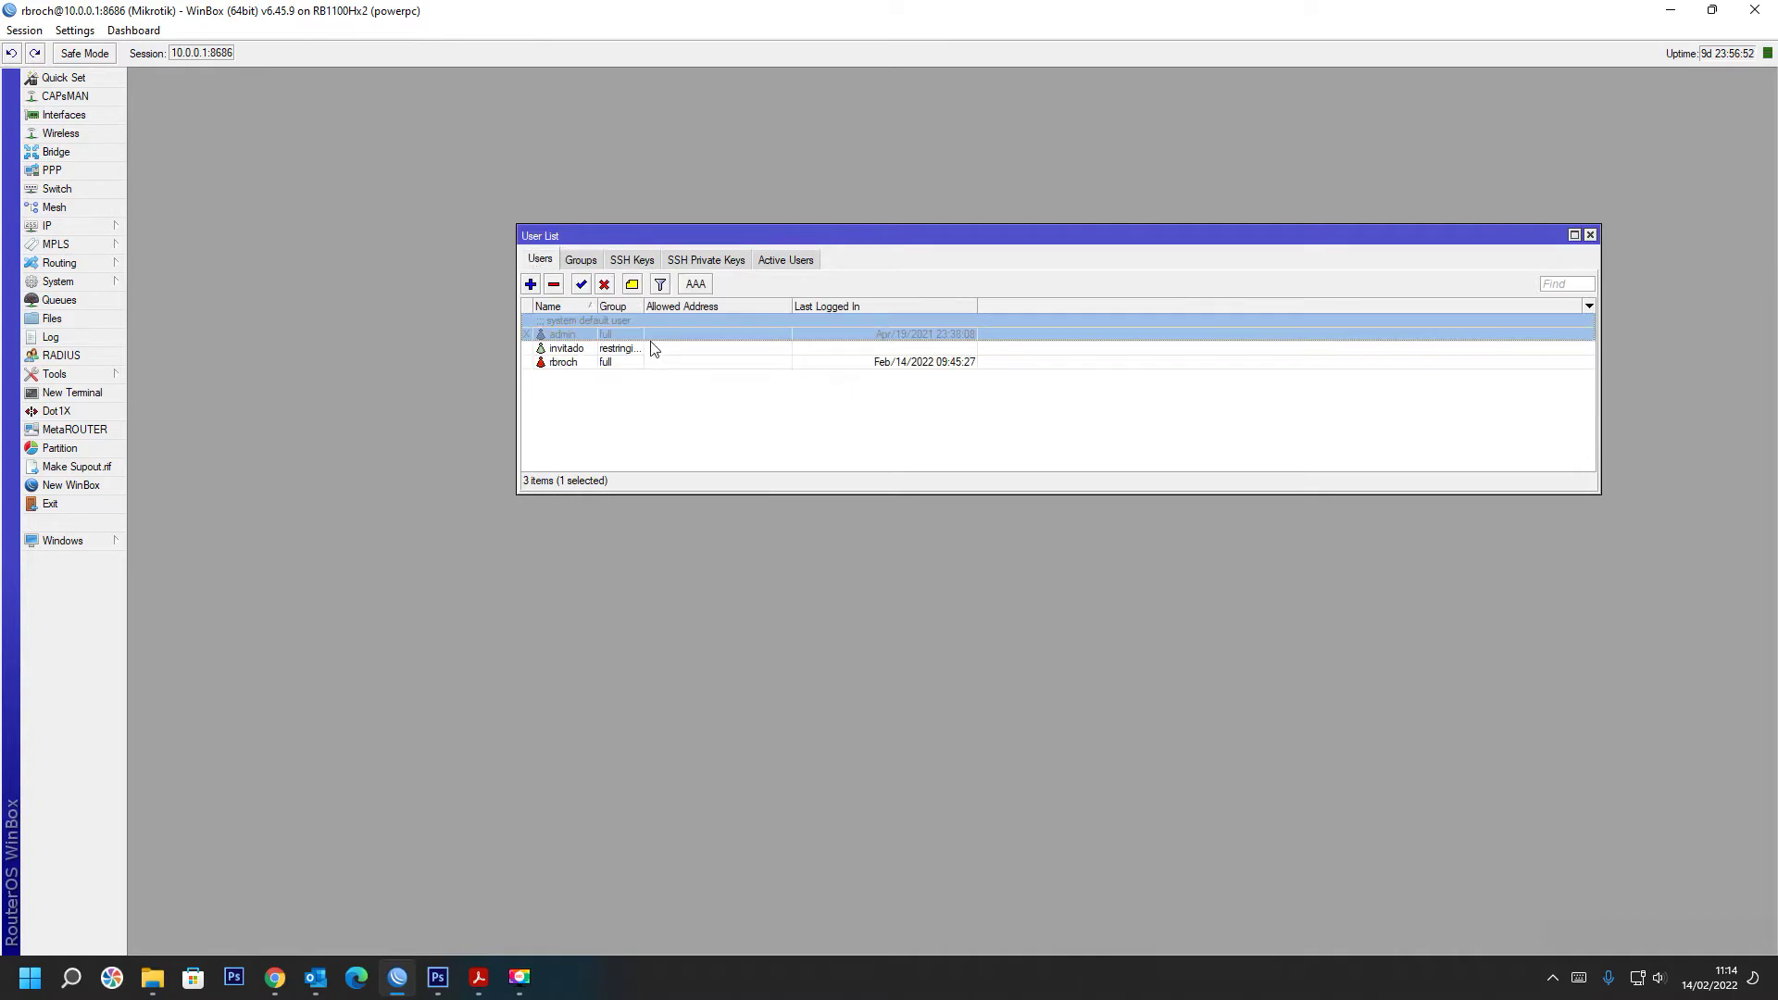
double_click(576, 349)
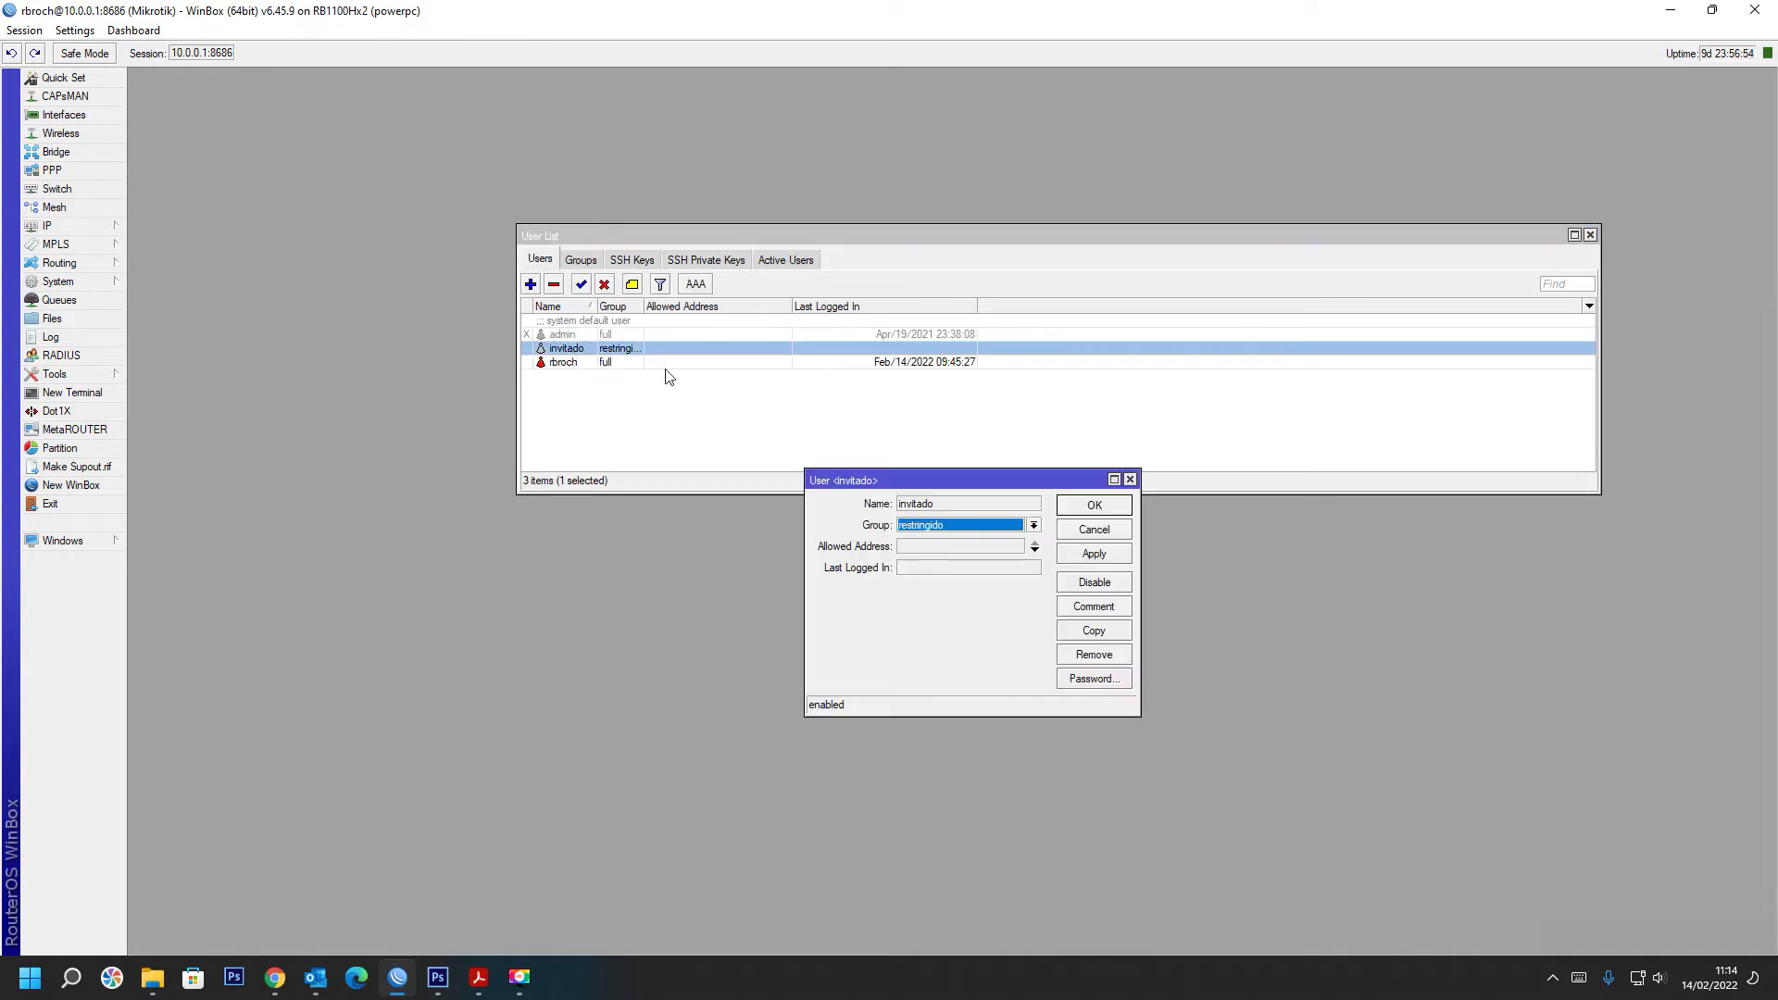
click(1089, 534)
- Add the winbox policy to the restringido group and save it
click(581, 260)
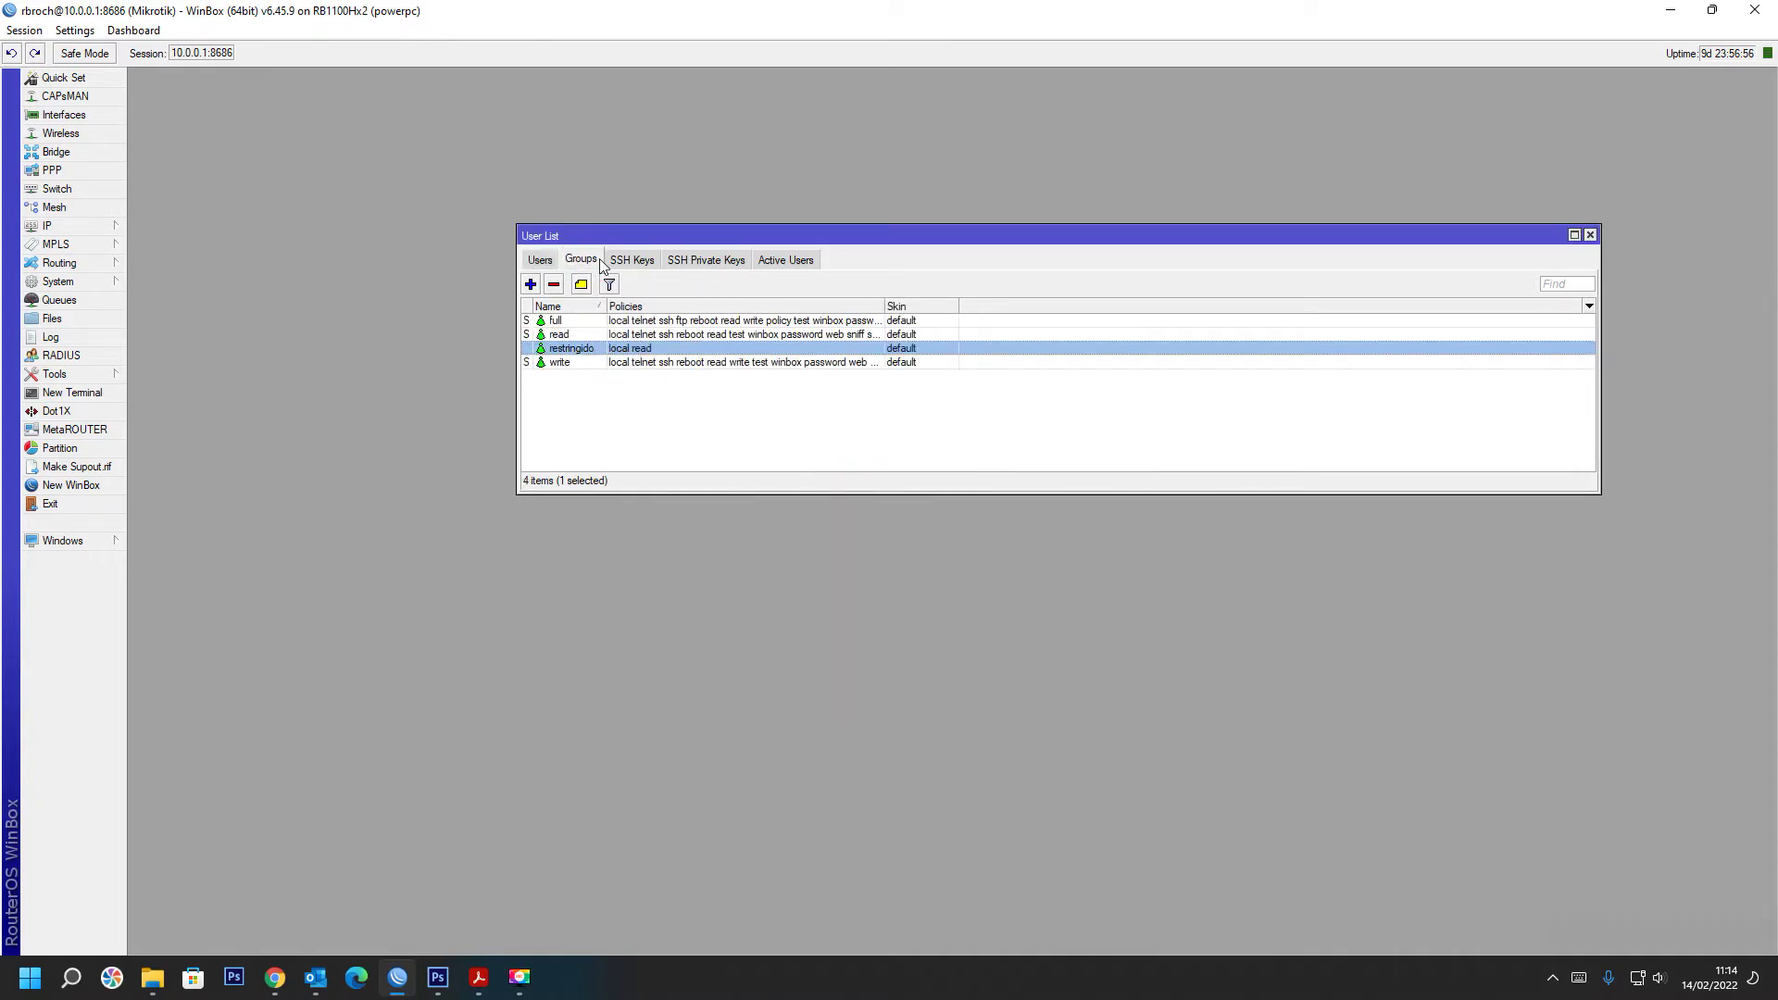
double_click(560, 349)
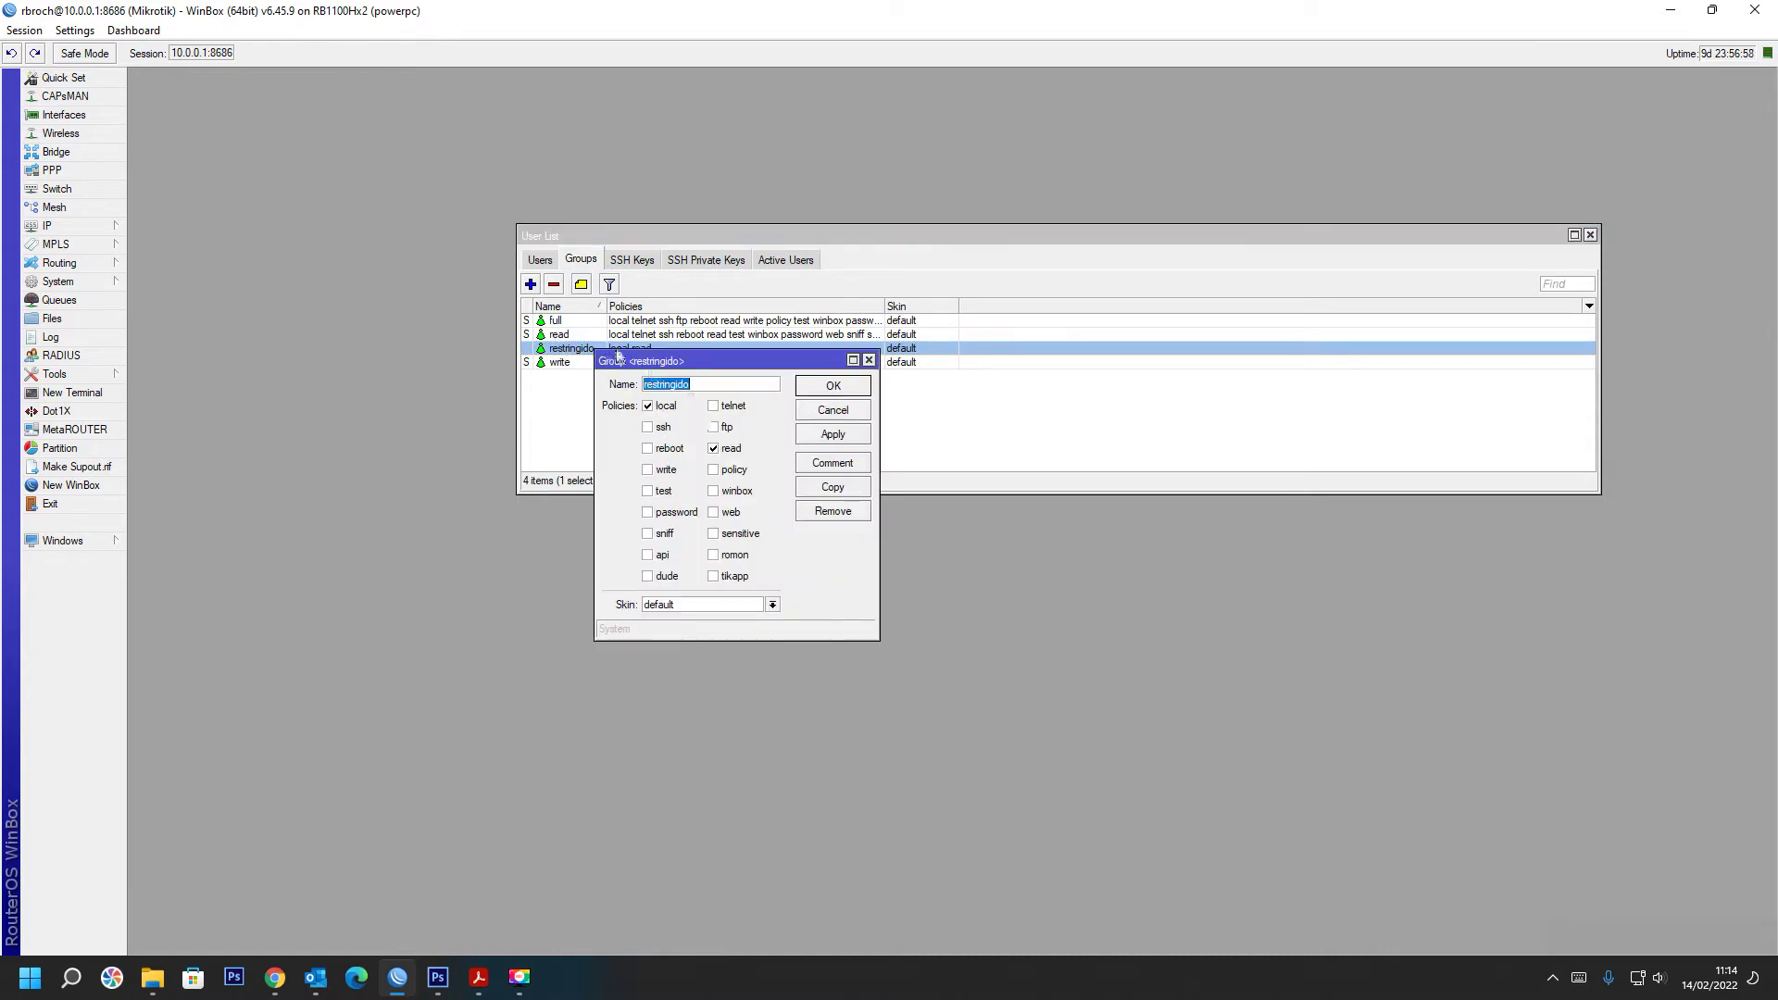
click(746, 492)
click(829, 445)
click(814, 384)
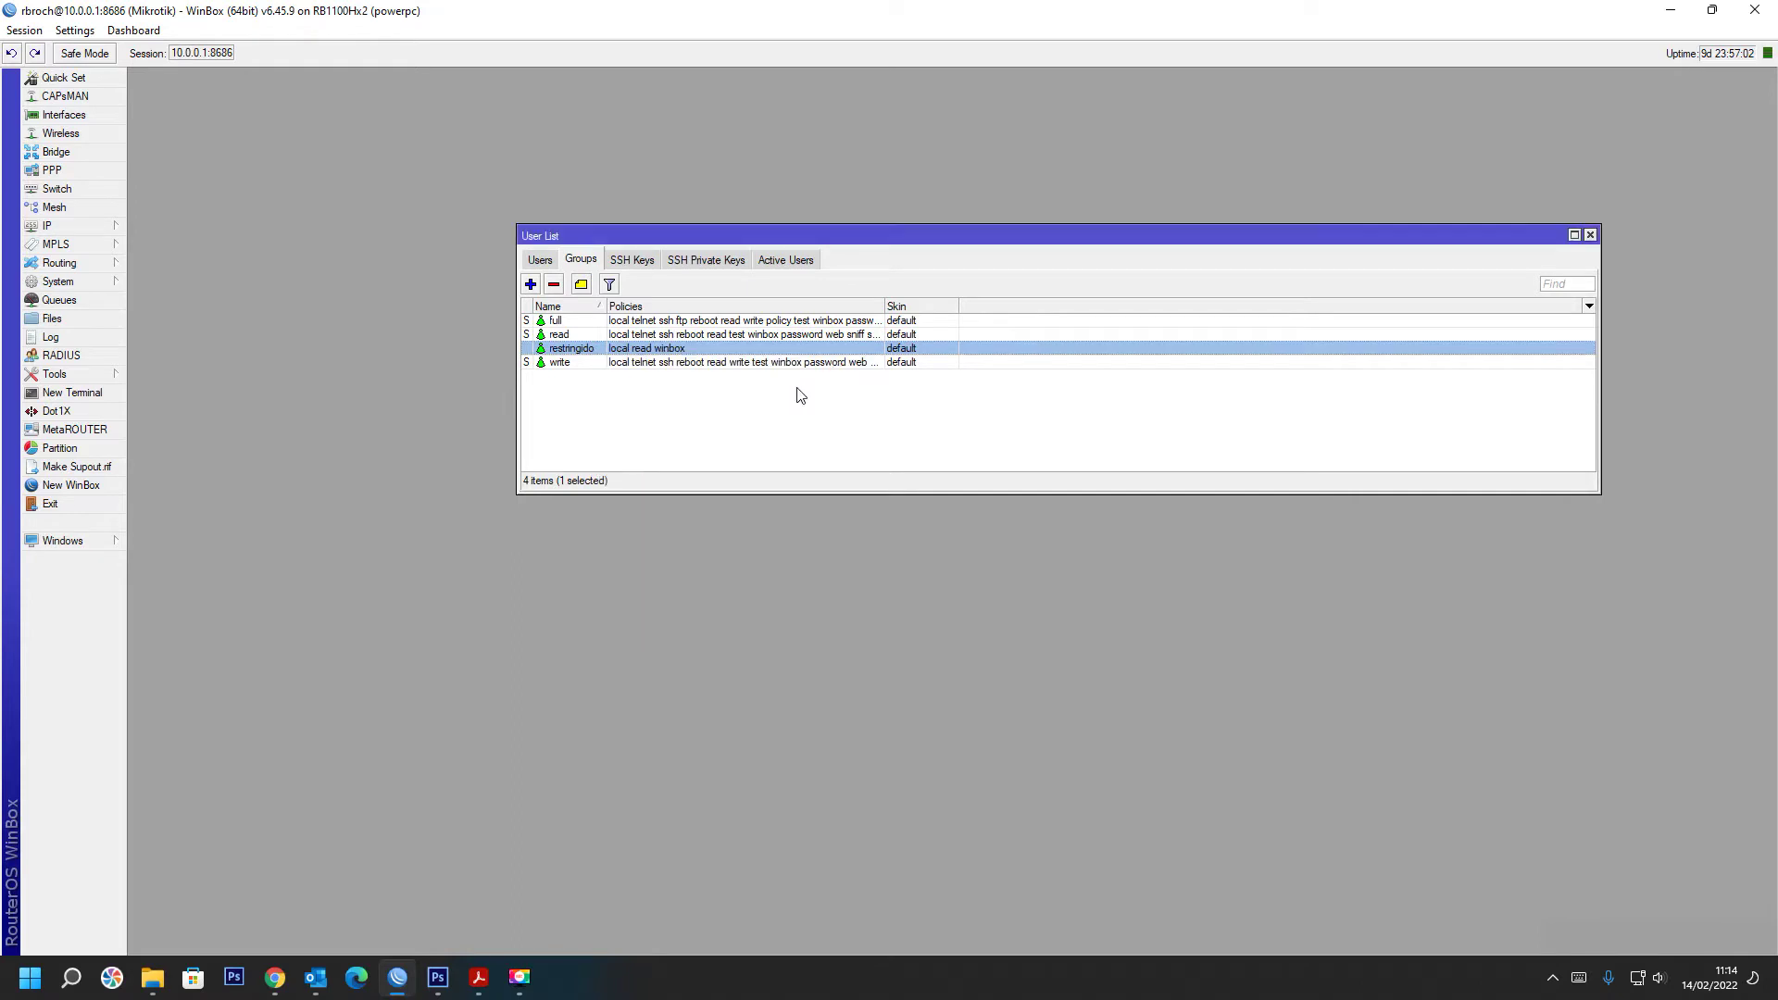
- Check the invitado user's group assignment in the user list and return to the groups list
click(540, 260)
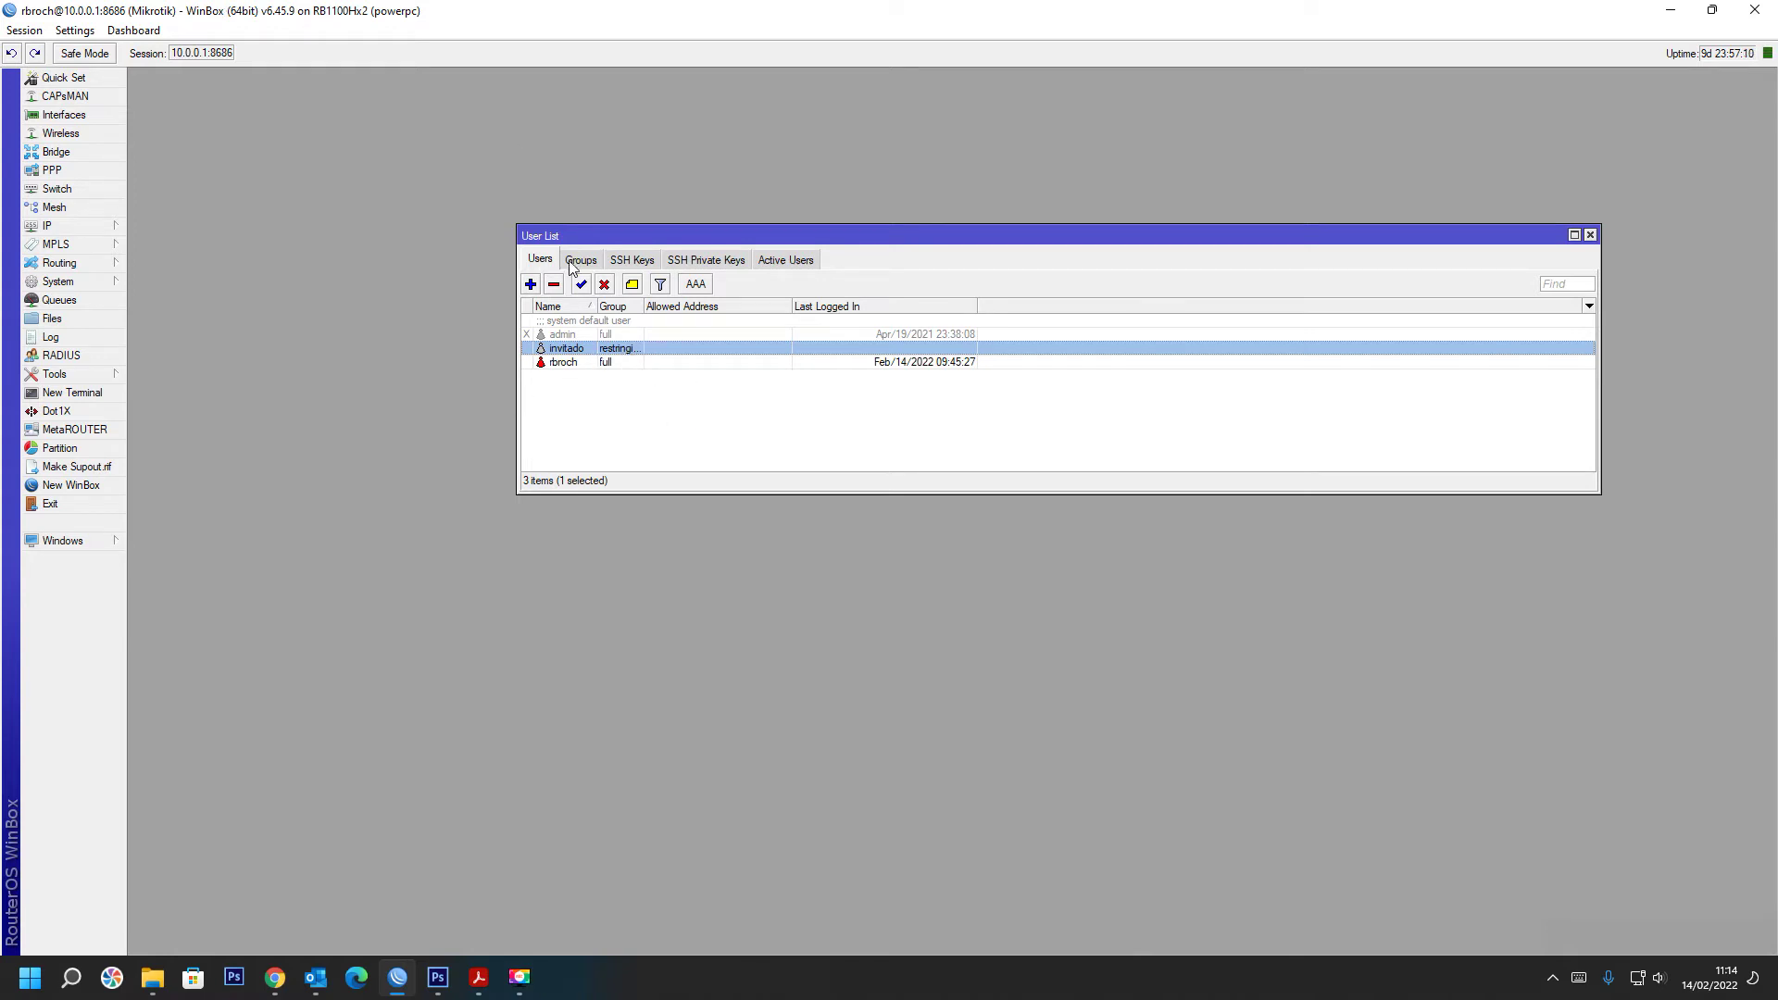
drag(782, 227, 783, 229)
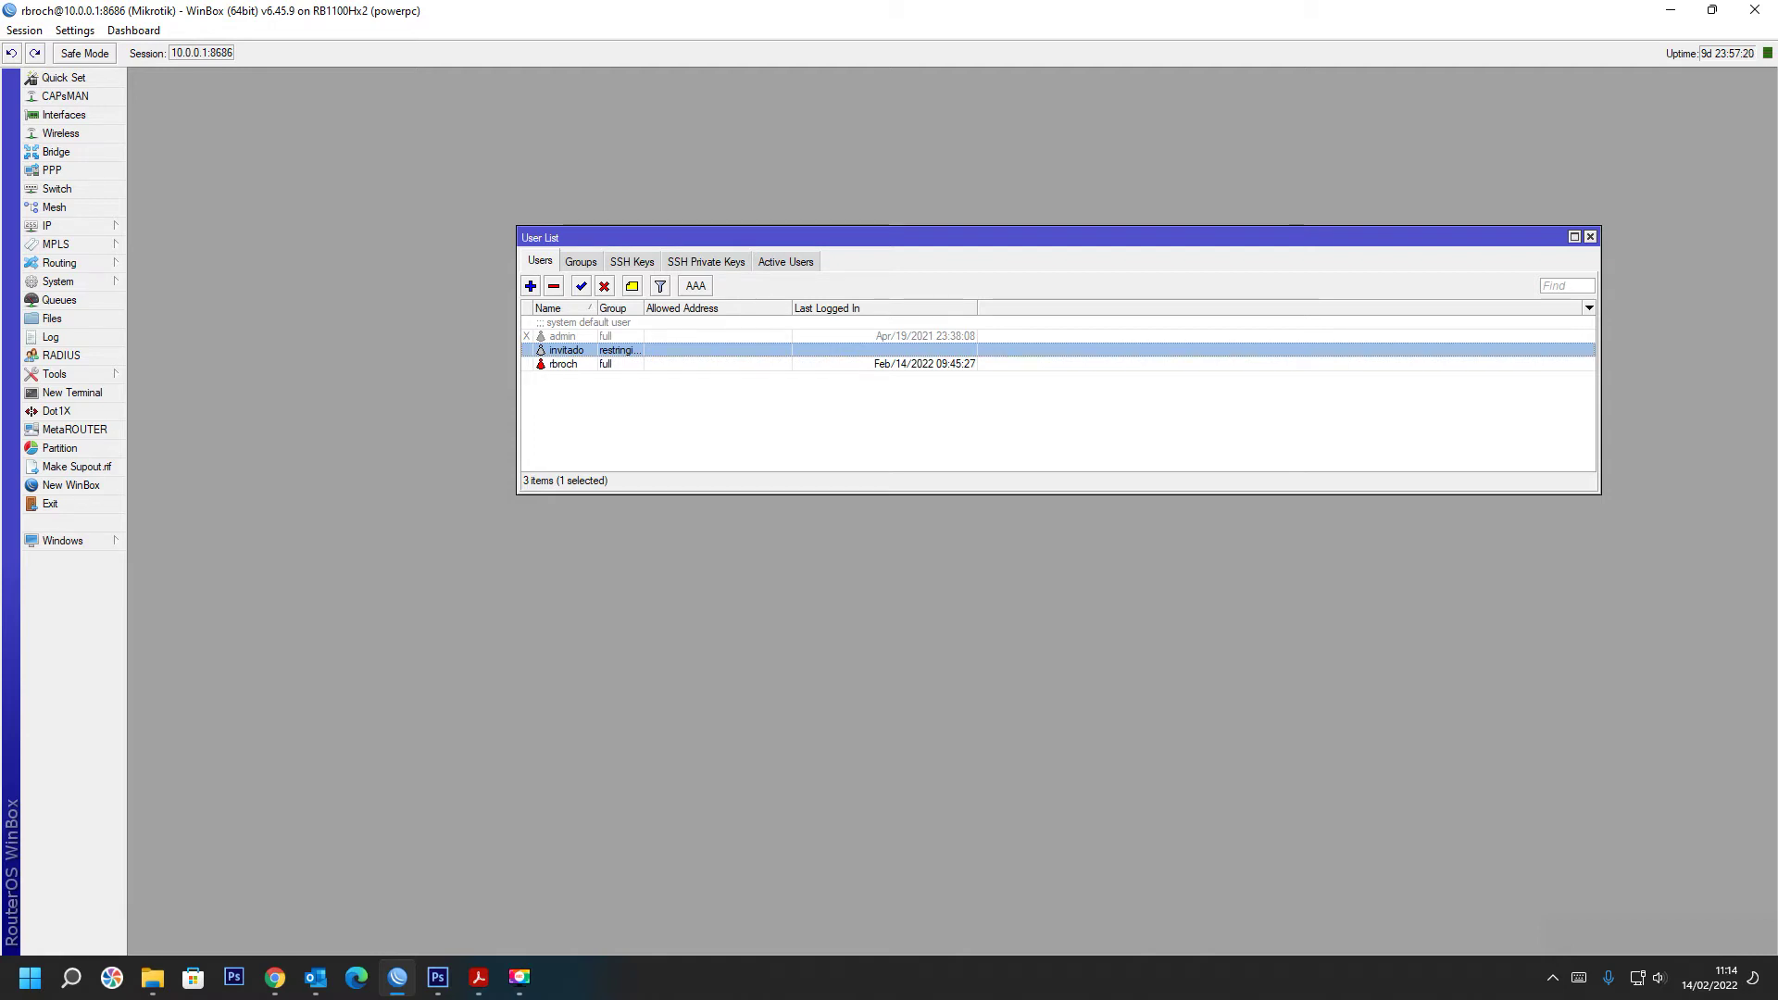
click(577, 265)
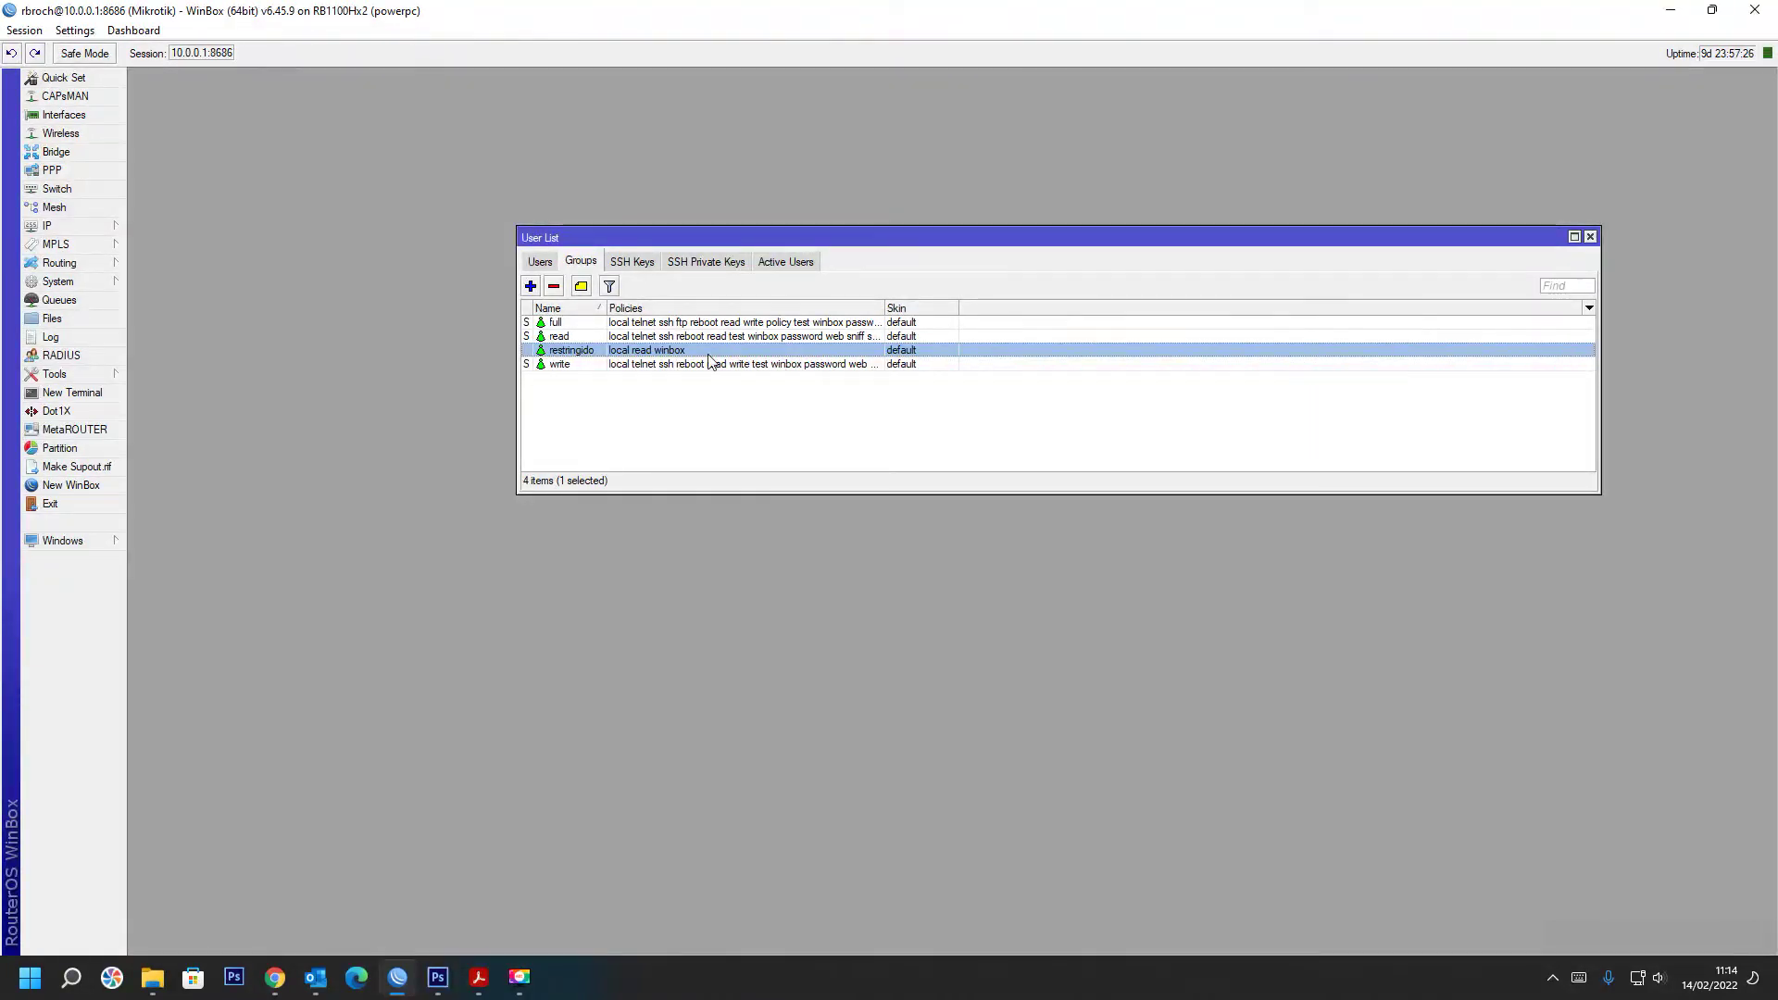
- Start a new user group and enable its local, telnet, ssh and ftp policies
click(531, 285)
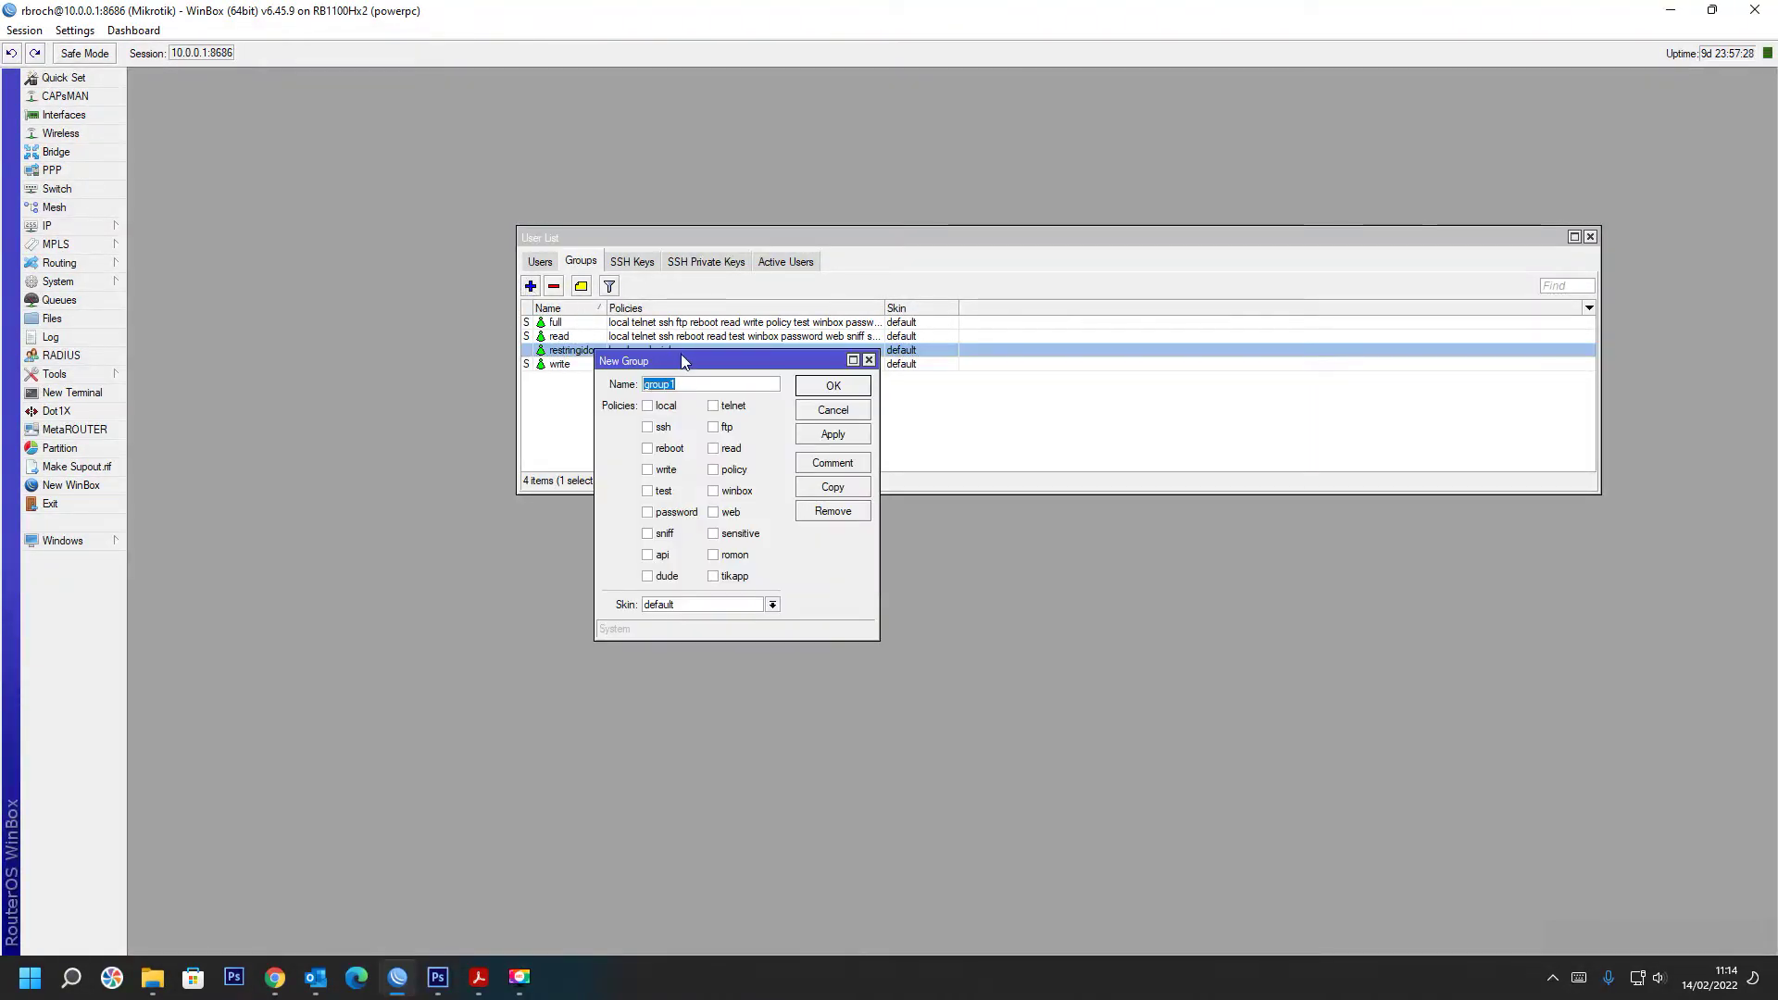
drag(684, 361, 1108, 161)
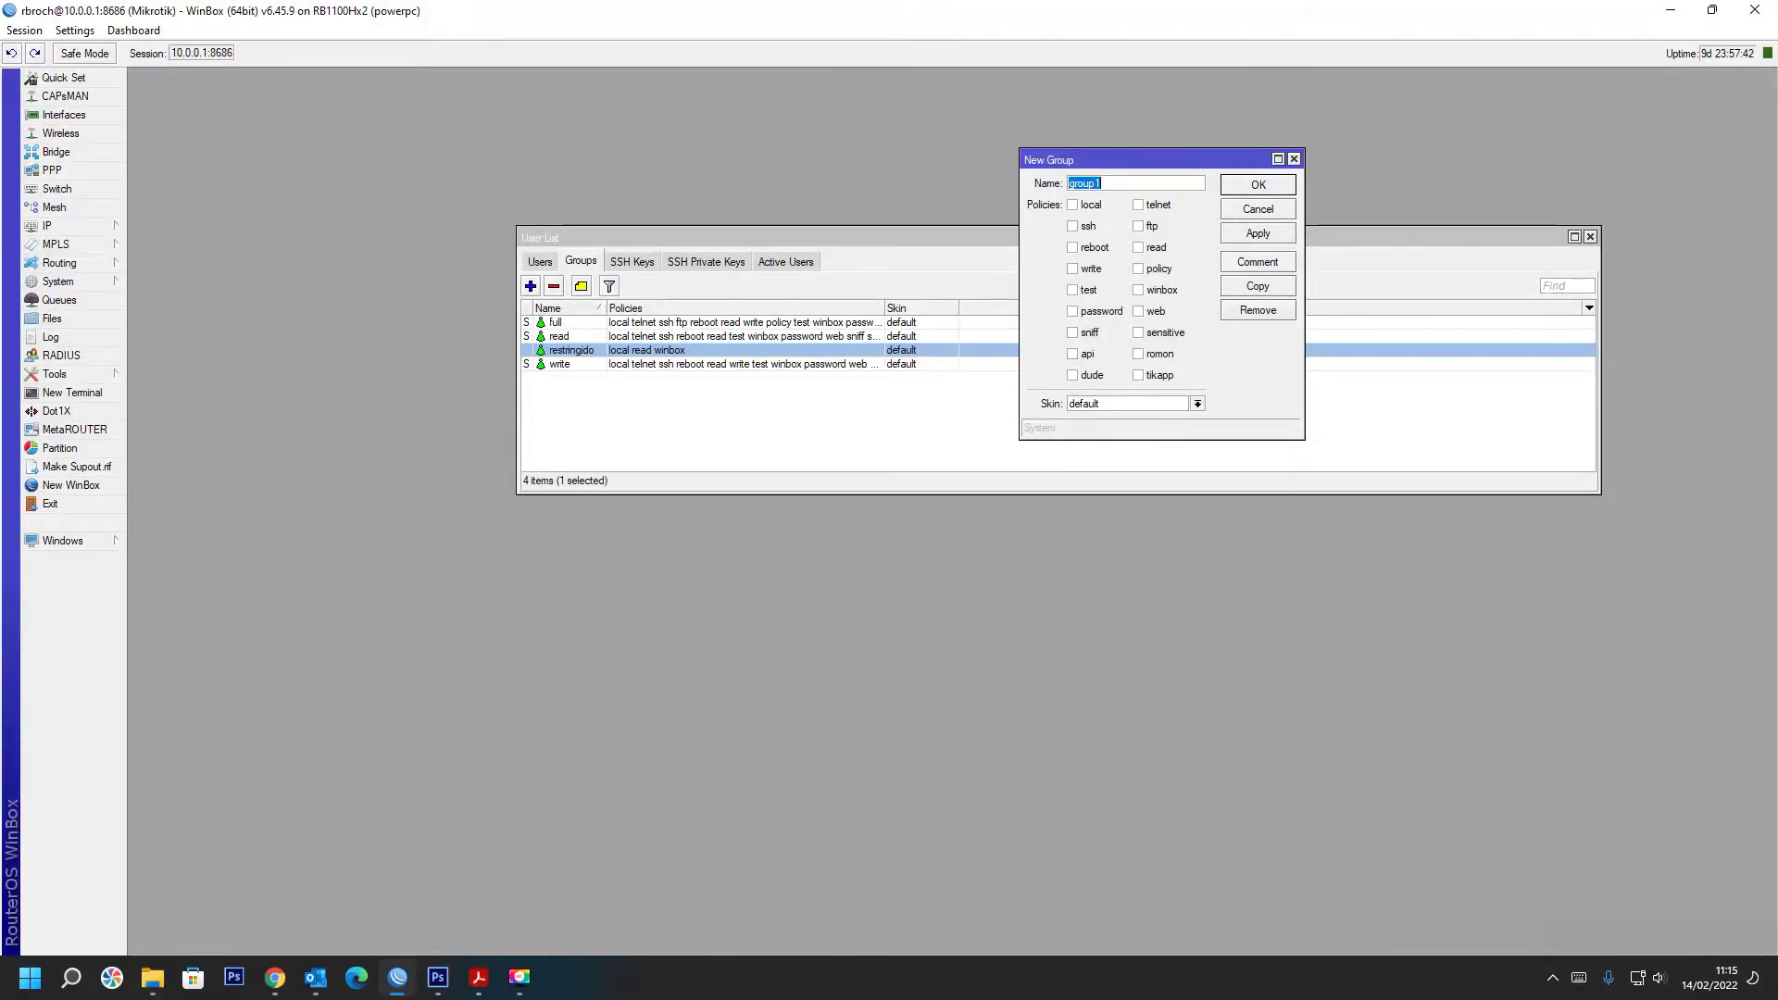
click(1073, 208)
click(1140, 205)
click(1077, 228)
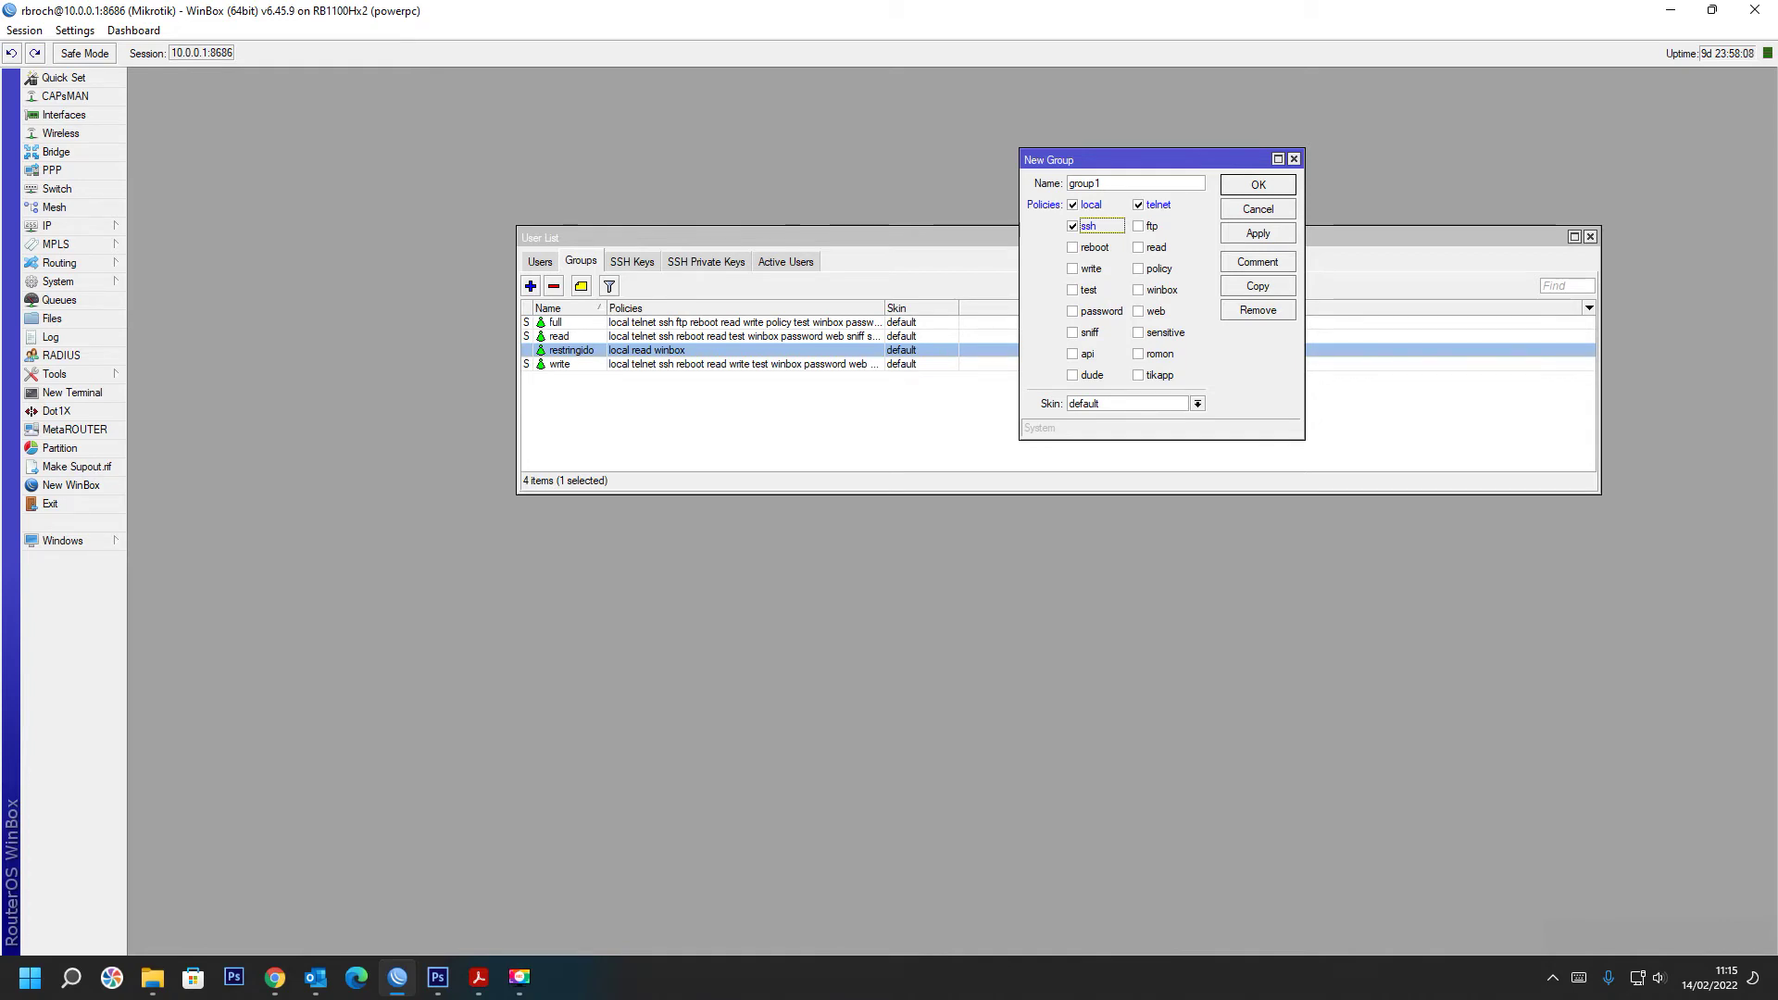
click(1138, 226)
drag(1165, 160, 1215, 137)
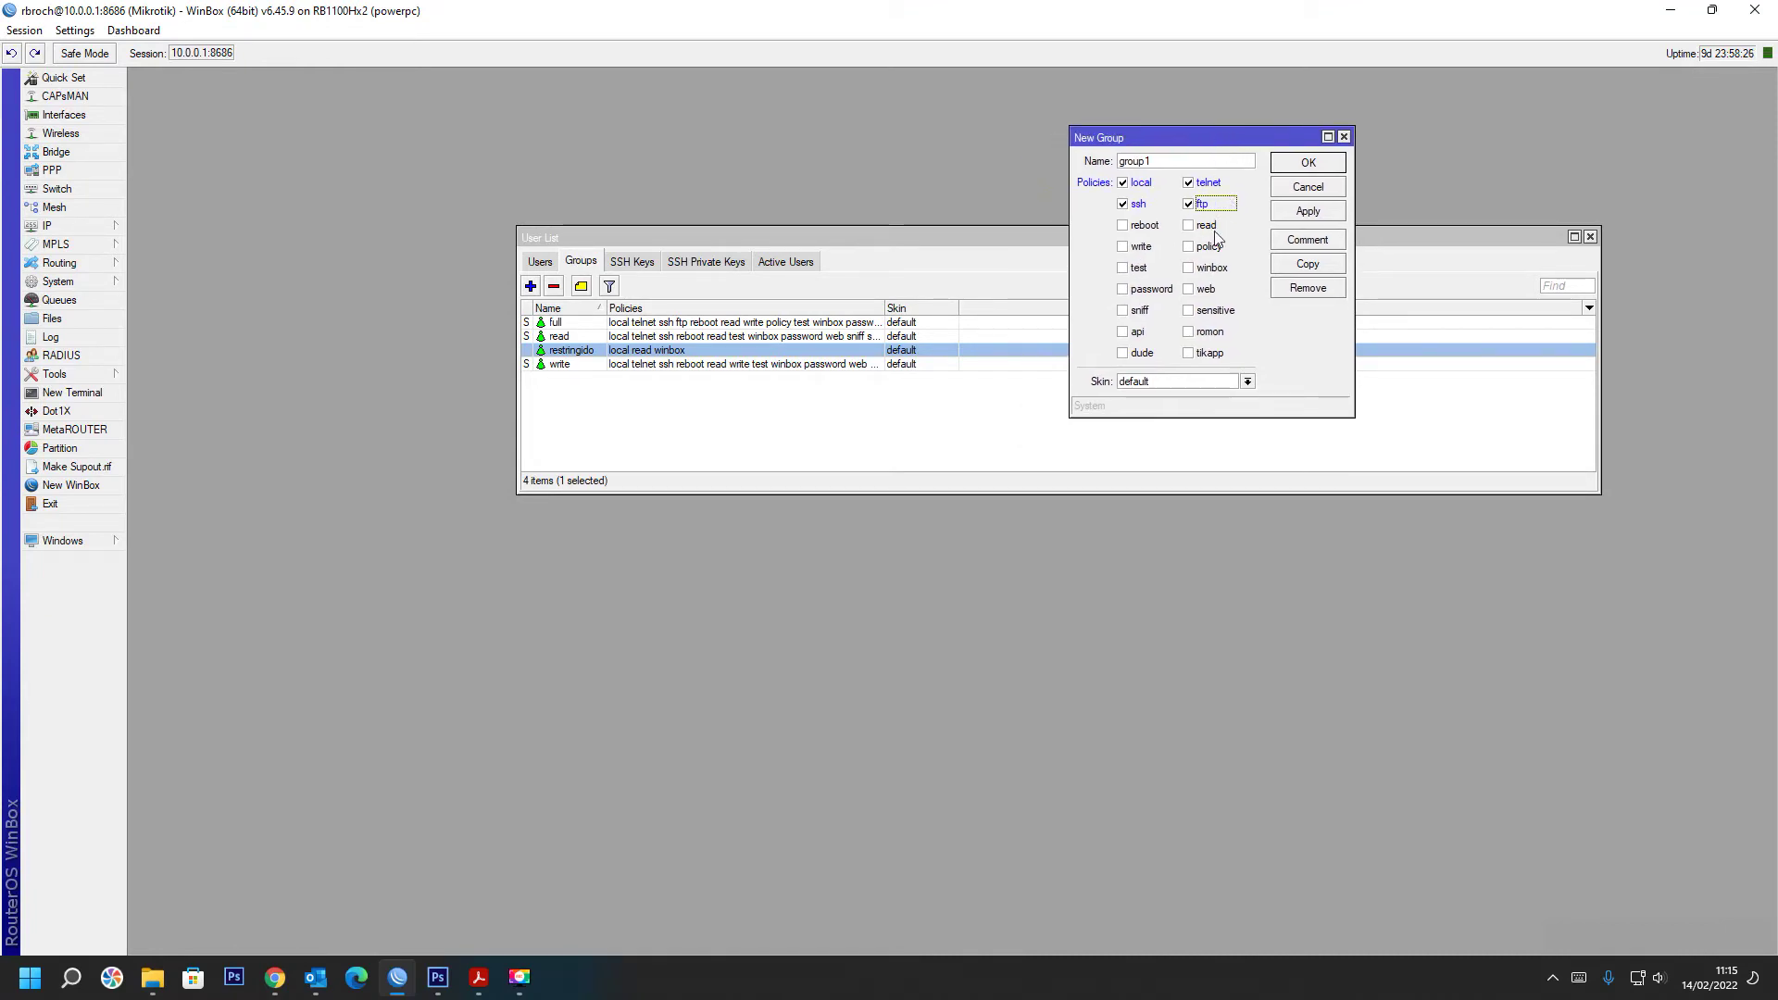
- Enable the reboot, read, write, policy and test policies in the new group
click(1122, 226)
click(1190, 228)
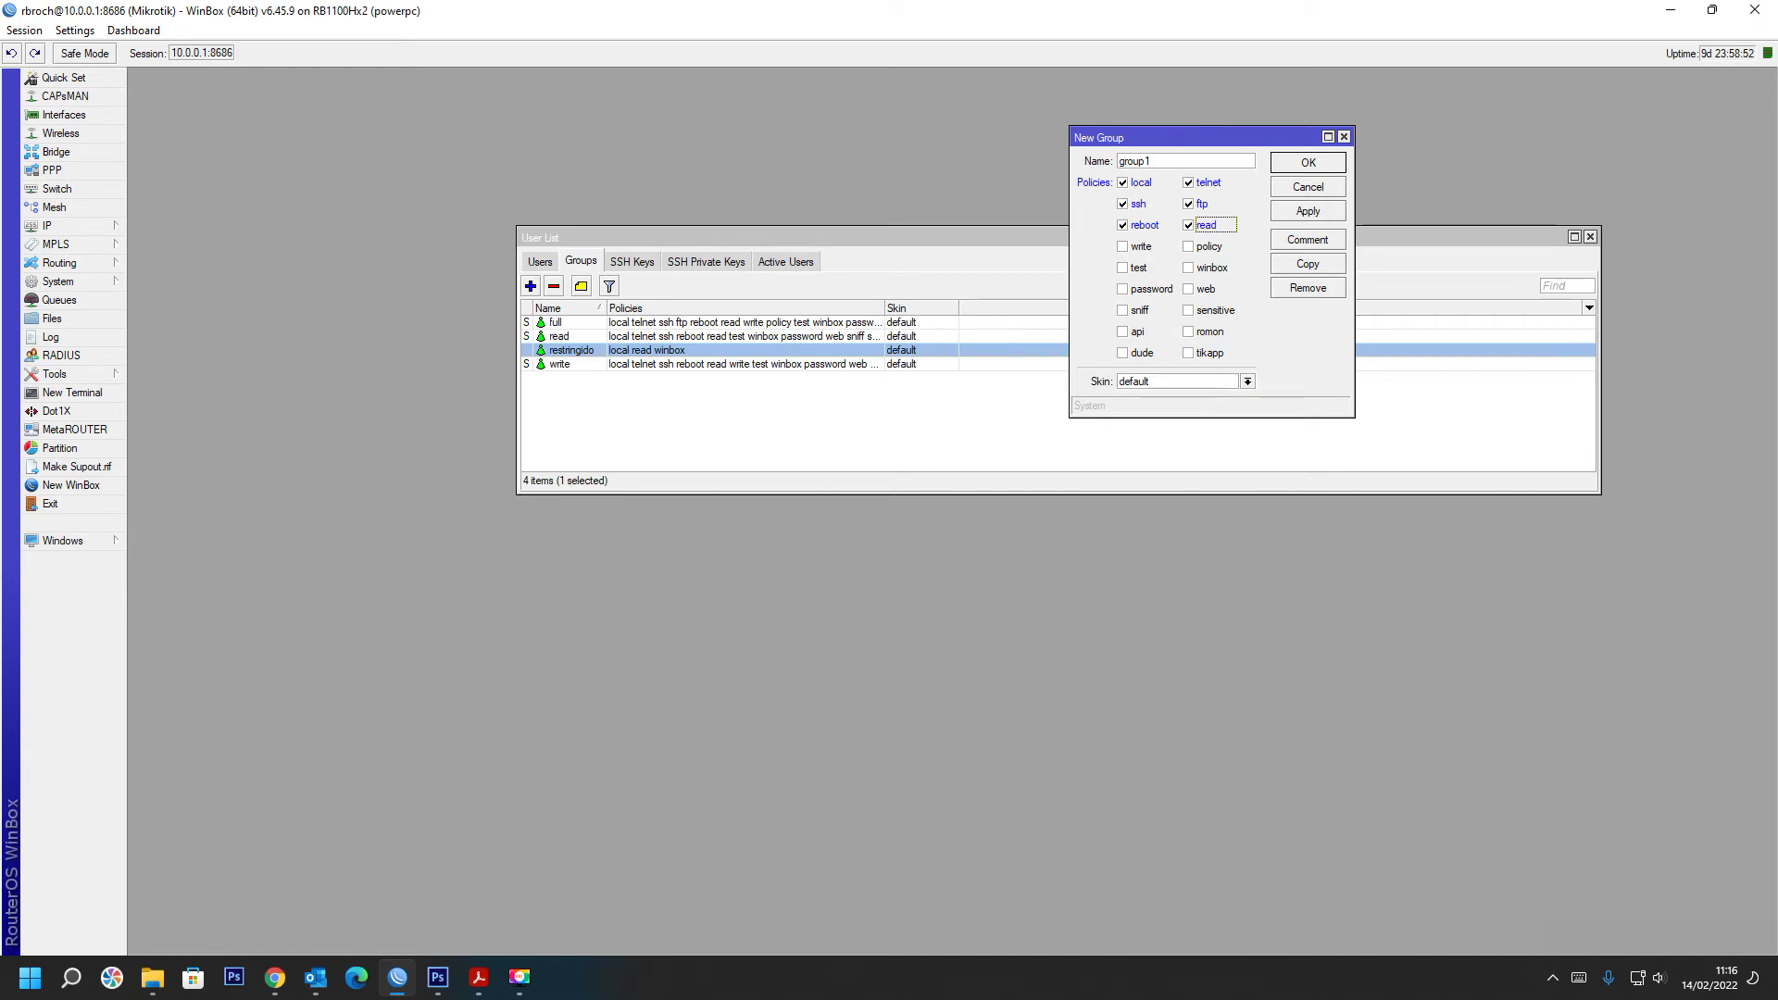
click(1122, 247)
key(alt+Tab)
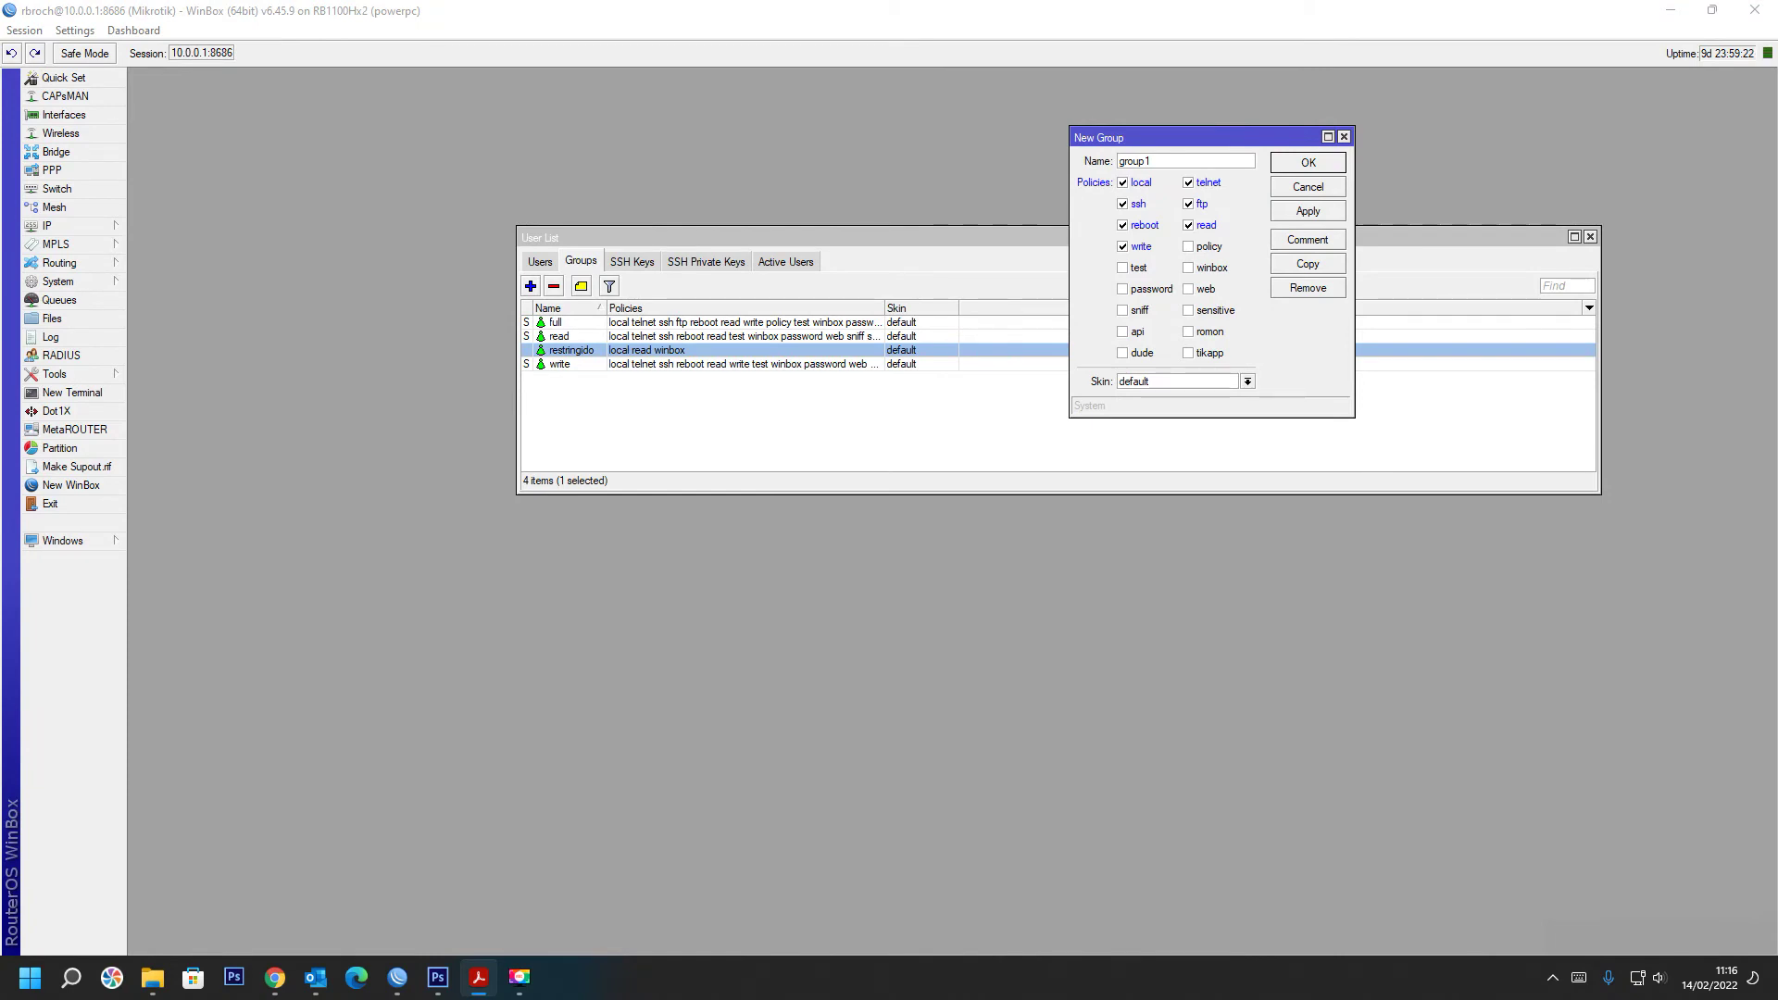
click(1189, 246)
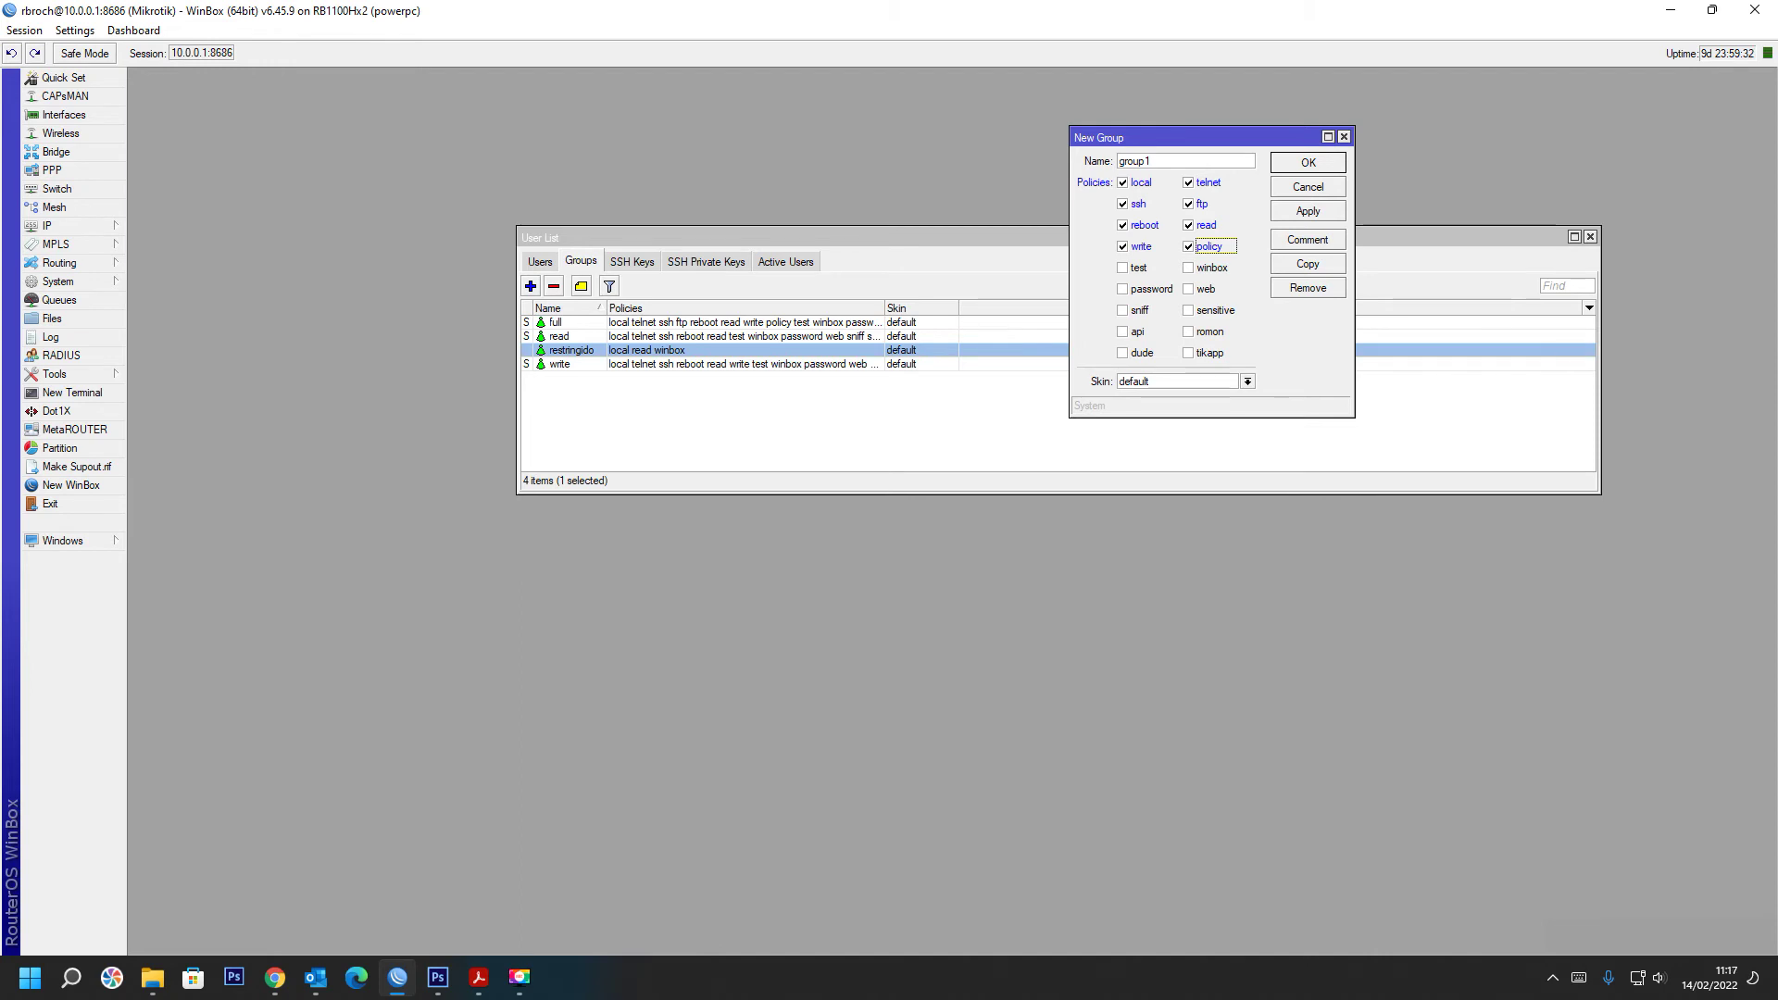
click(1124, 269)
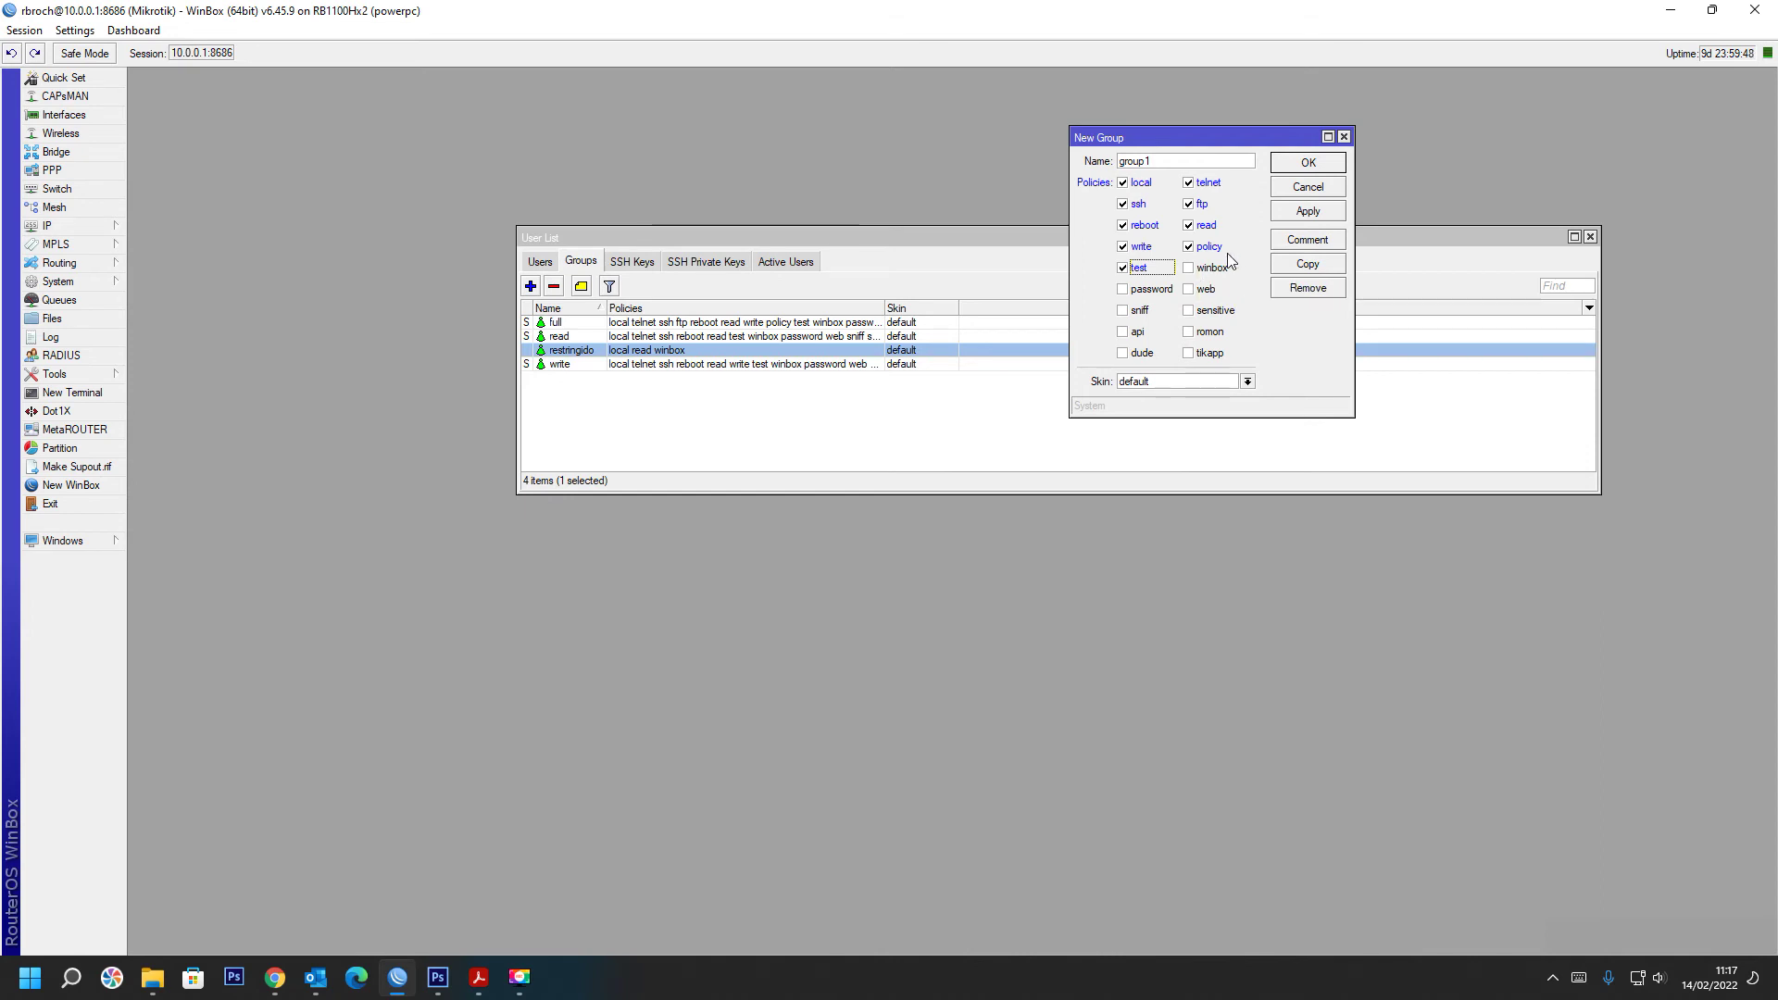
- Enable the winbox, password, web, sniff, sensitive and romon policies in the new group
click(1191, 271)
click(1134, 292)
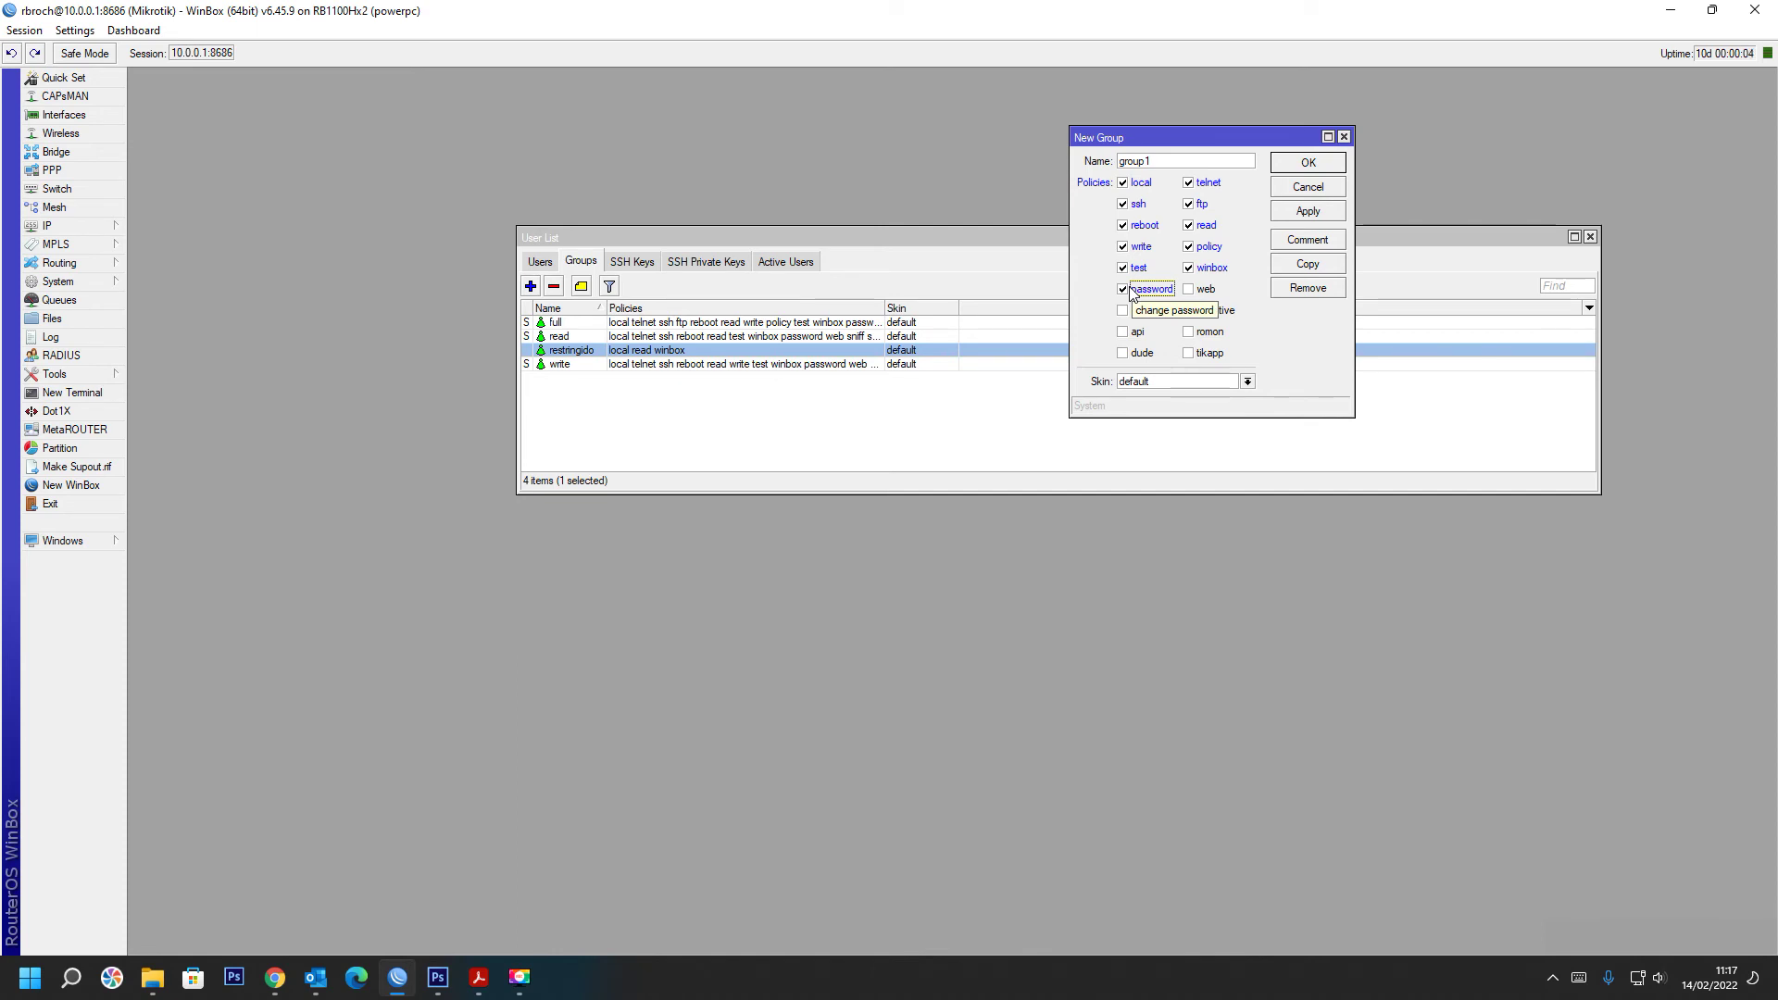
click(1191, 290)
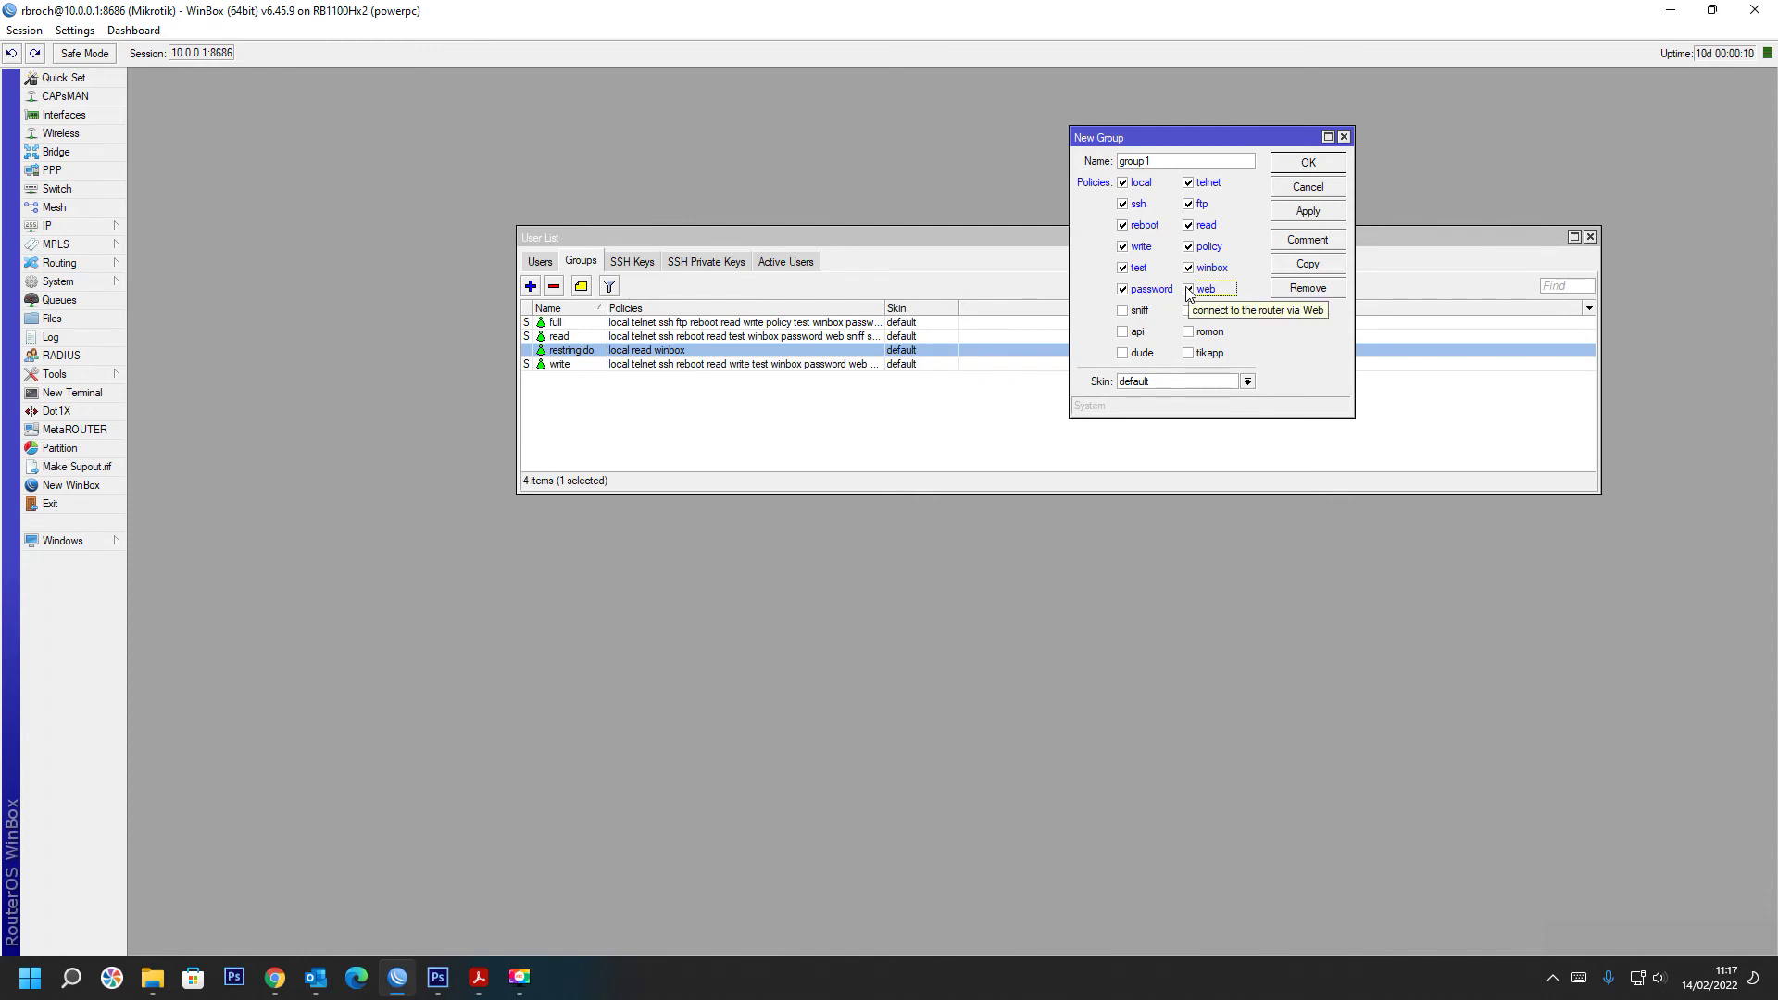
click(1123, 312)
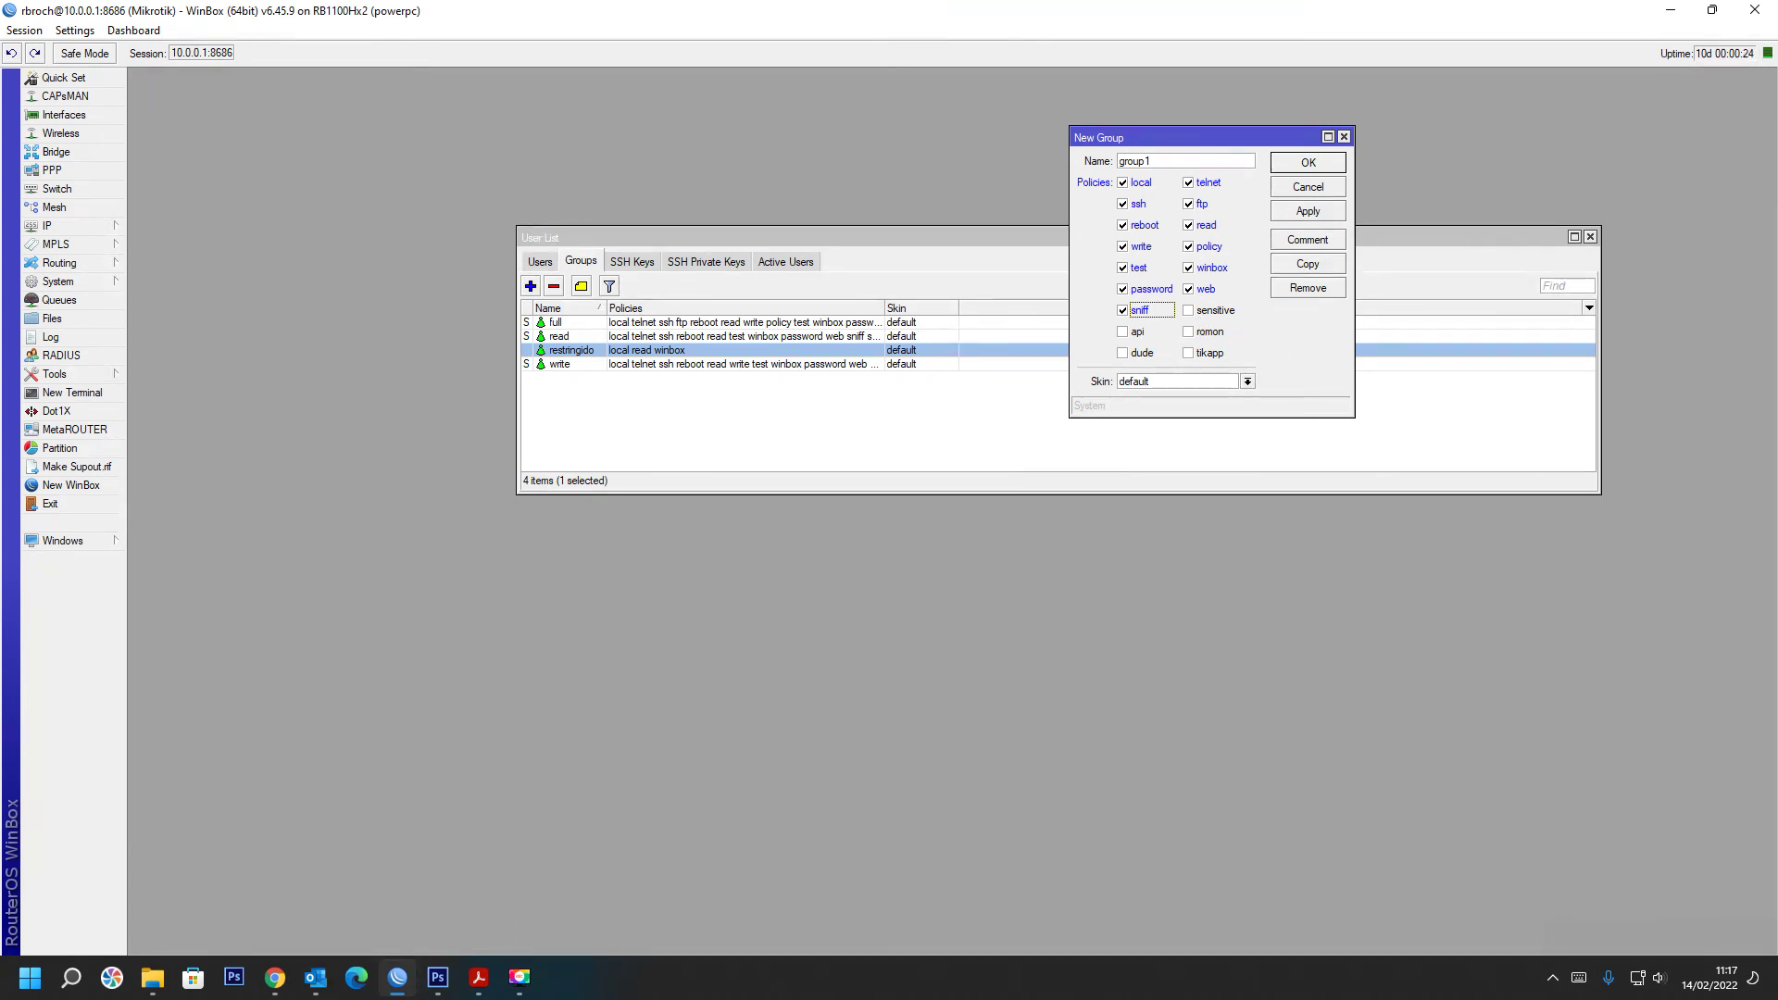
click(1189, 310)
click(1190, 331)
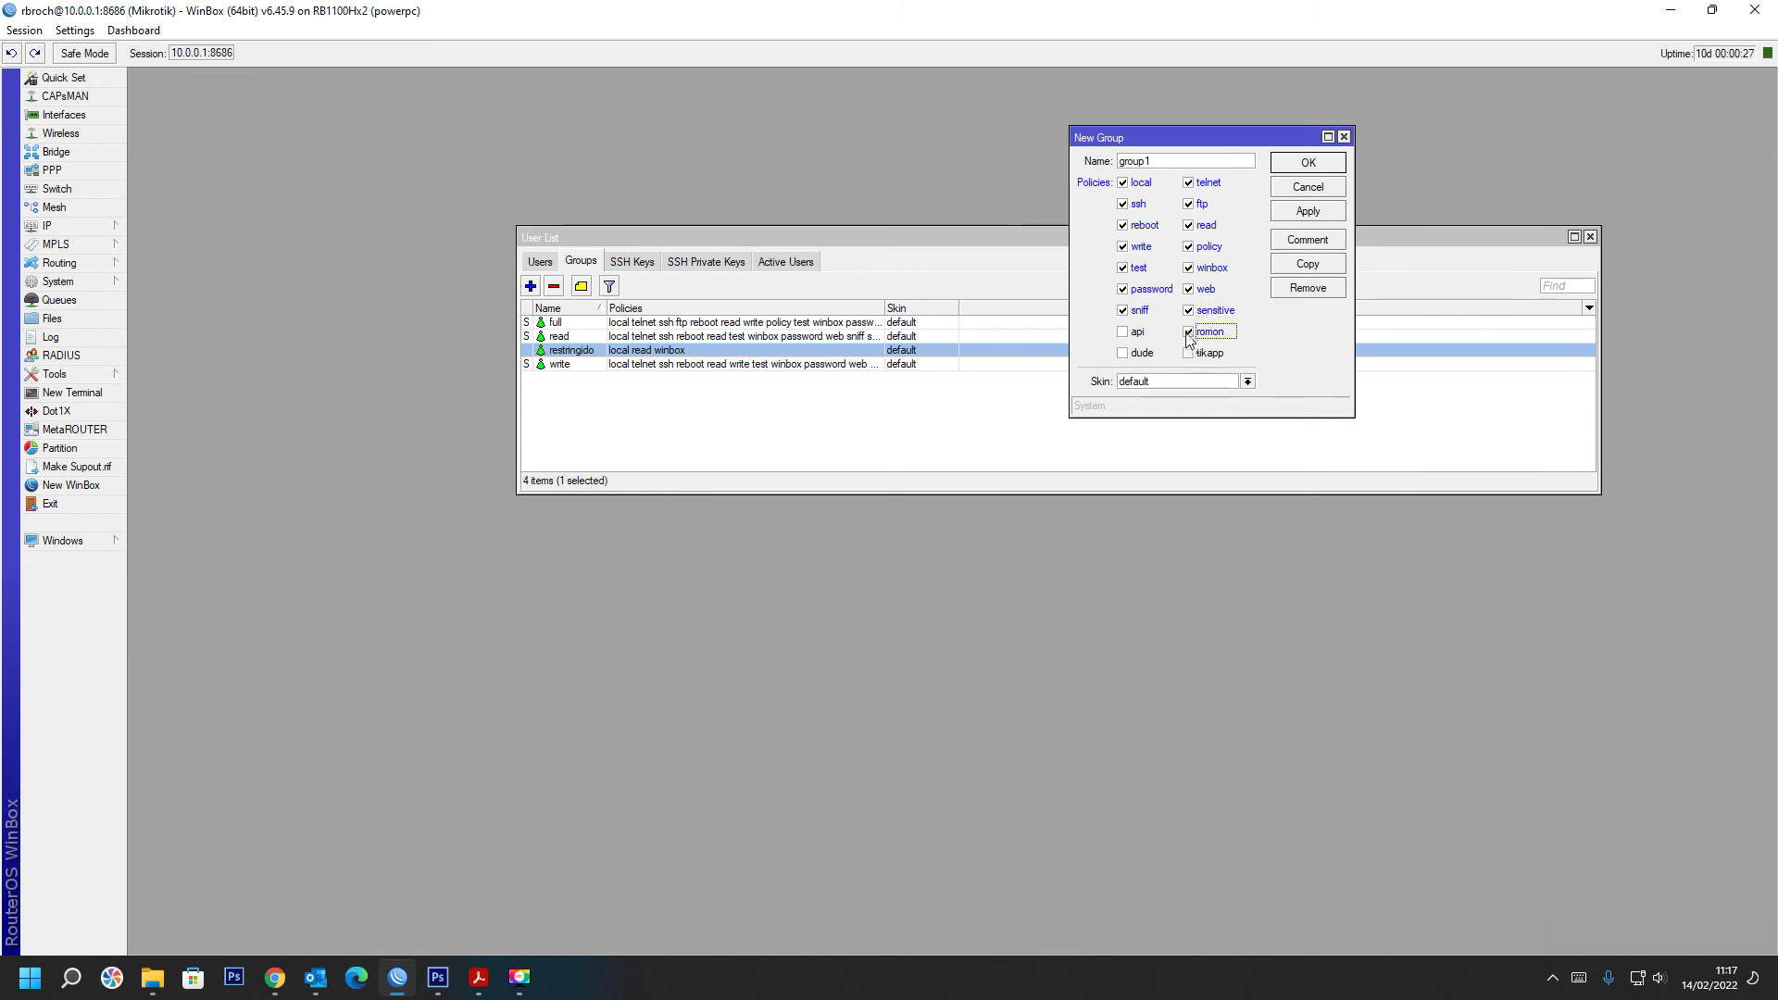
- Enable the api, dude and tikapp policies in the new group and discard the group without saving
click(1124, 333)
click(1125, 353)
click(1200, 353)
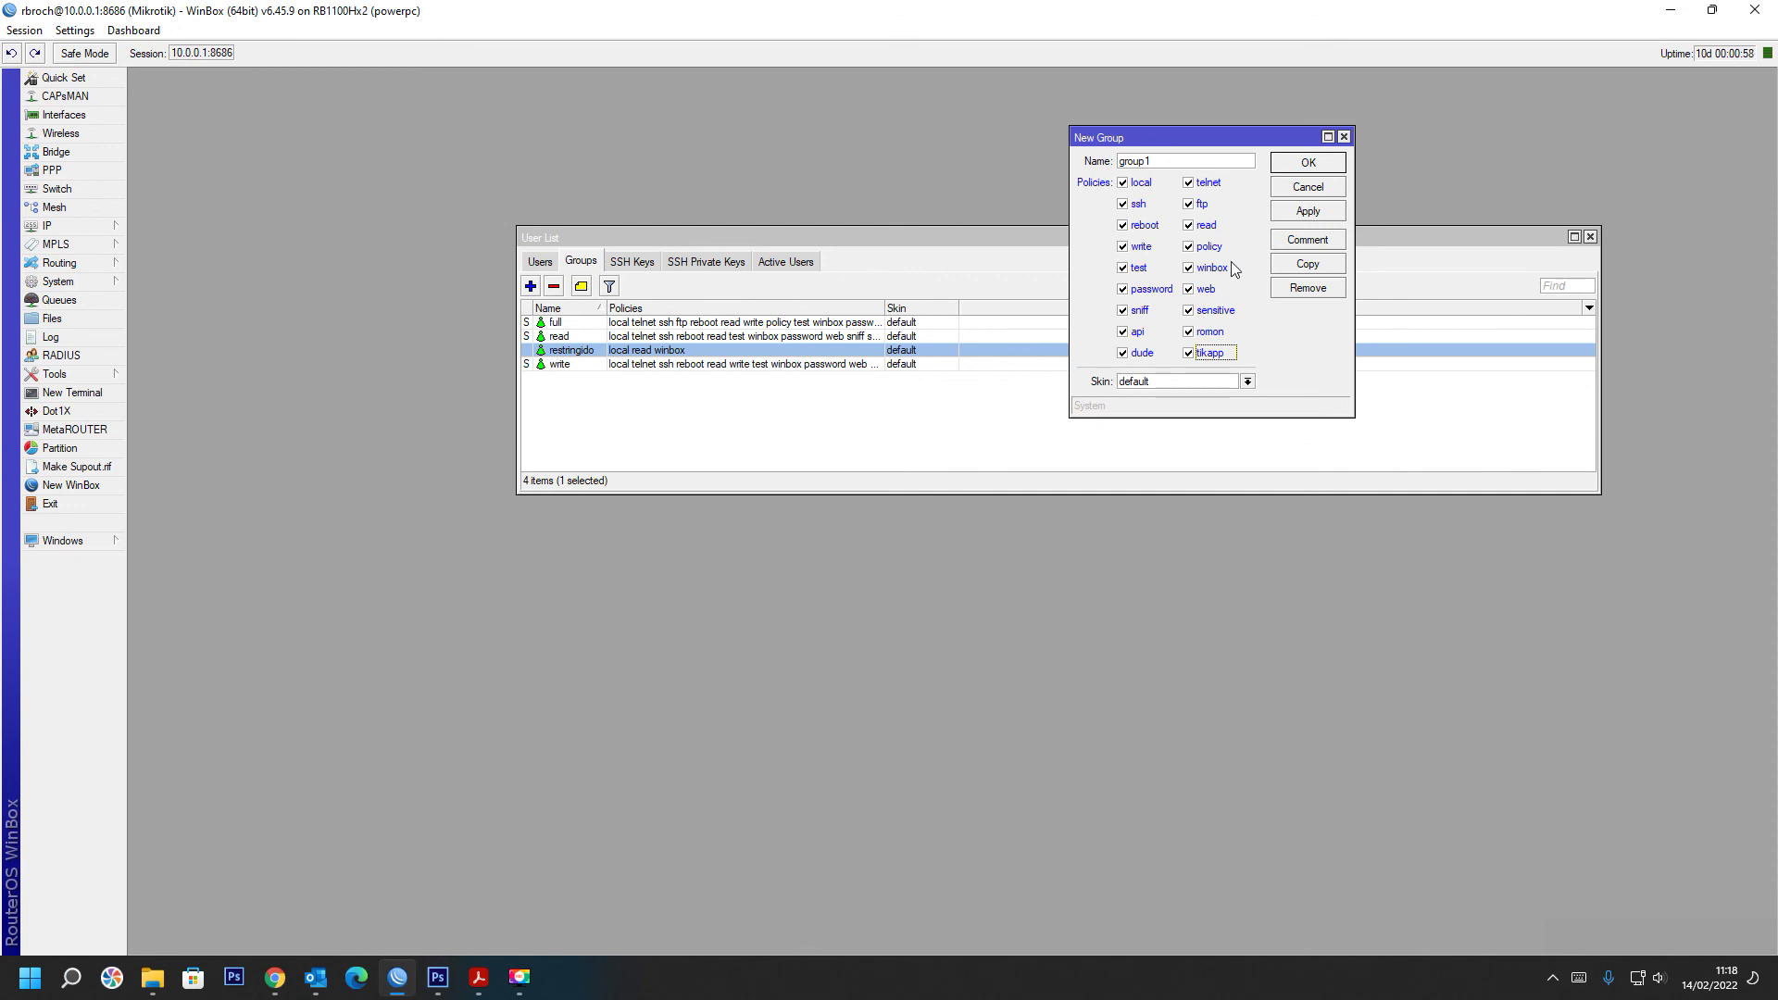
click(1306, 188)
- Examine which groups can be assigned to a new user and discard the new user without saving
click(540, 262)
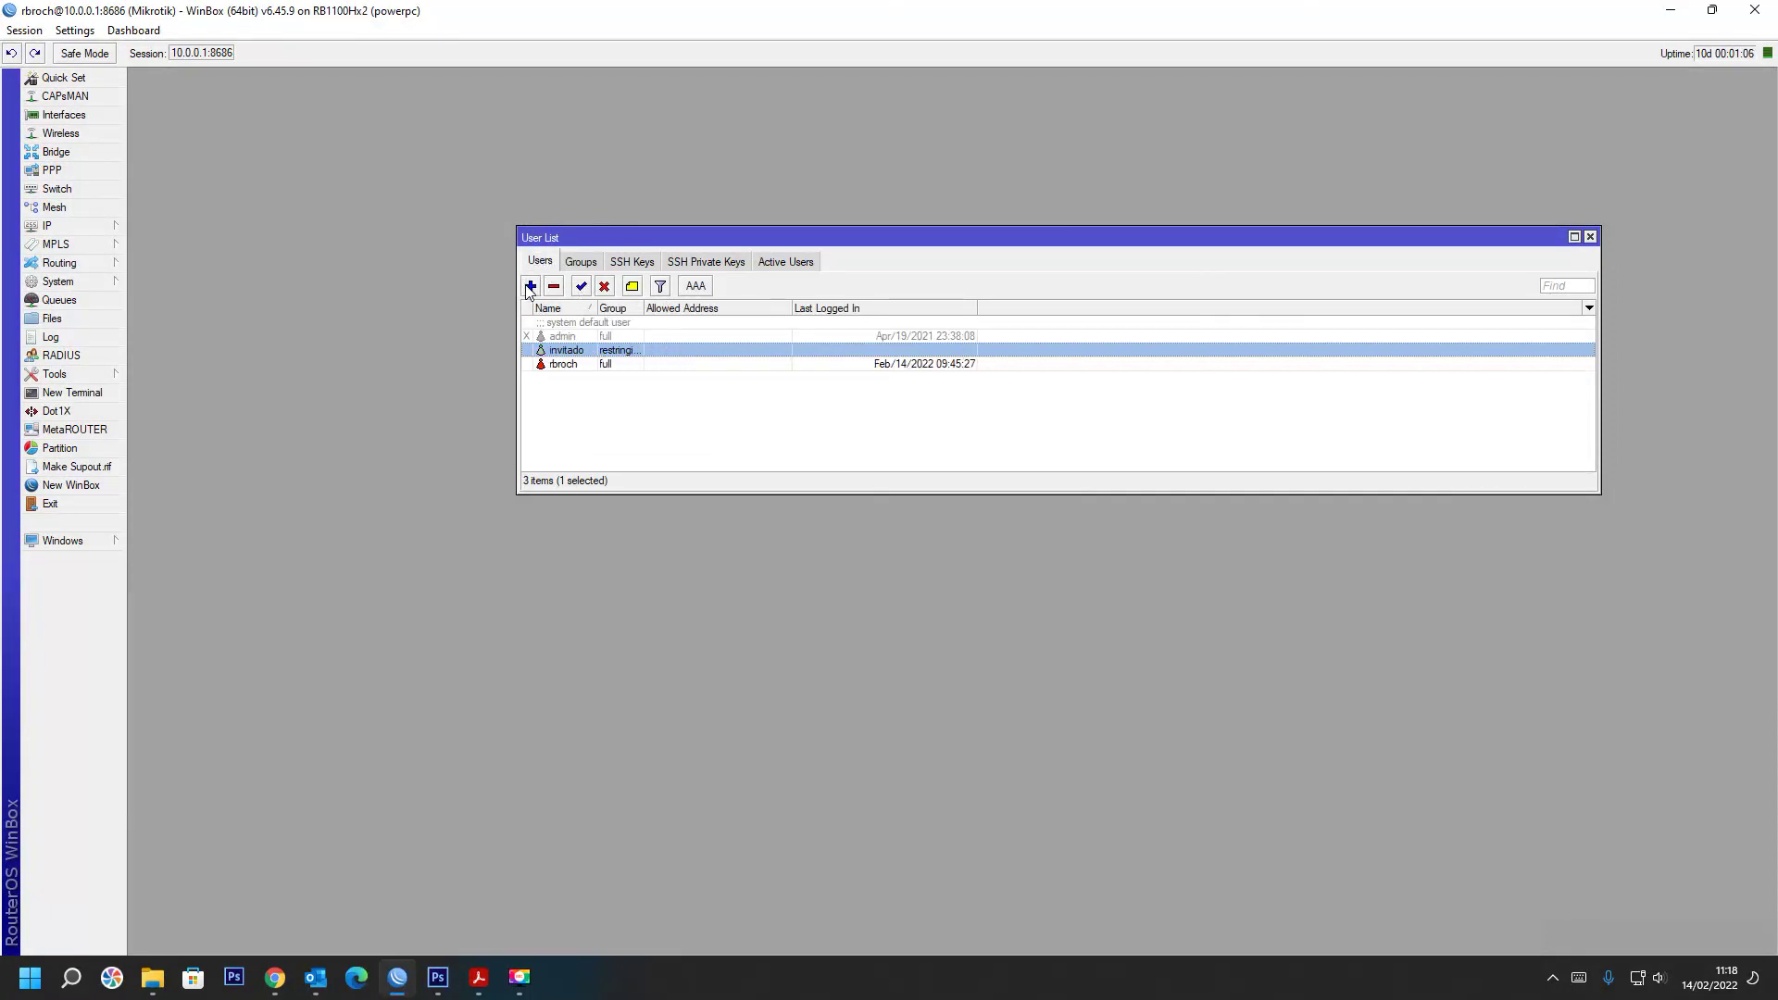
click(529, 287)
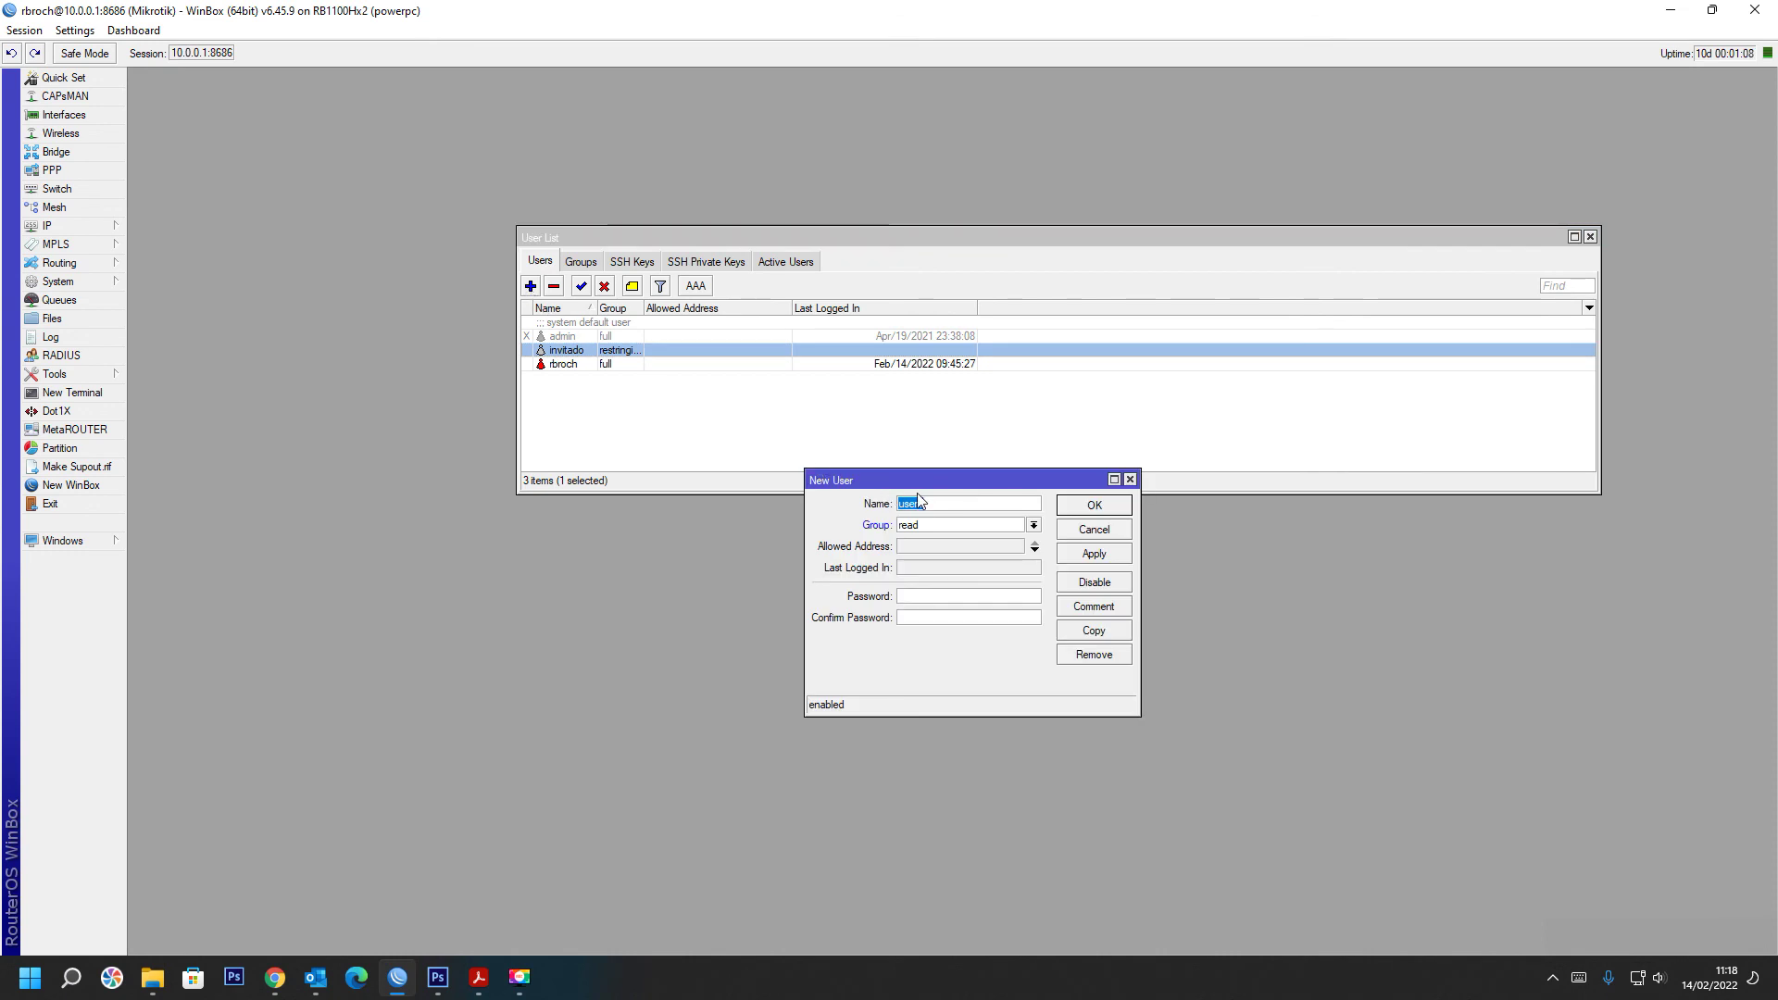
drag(917, 481, 782, 414)
click(899, 459)
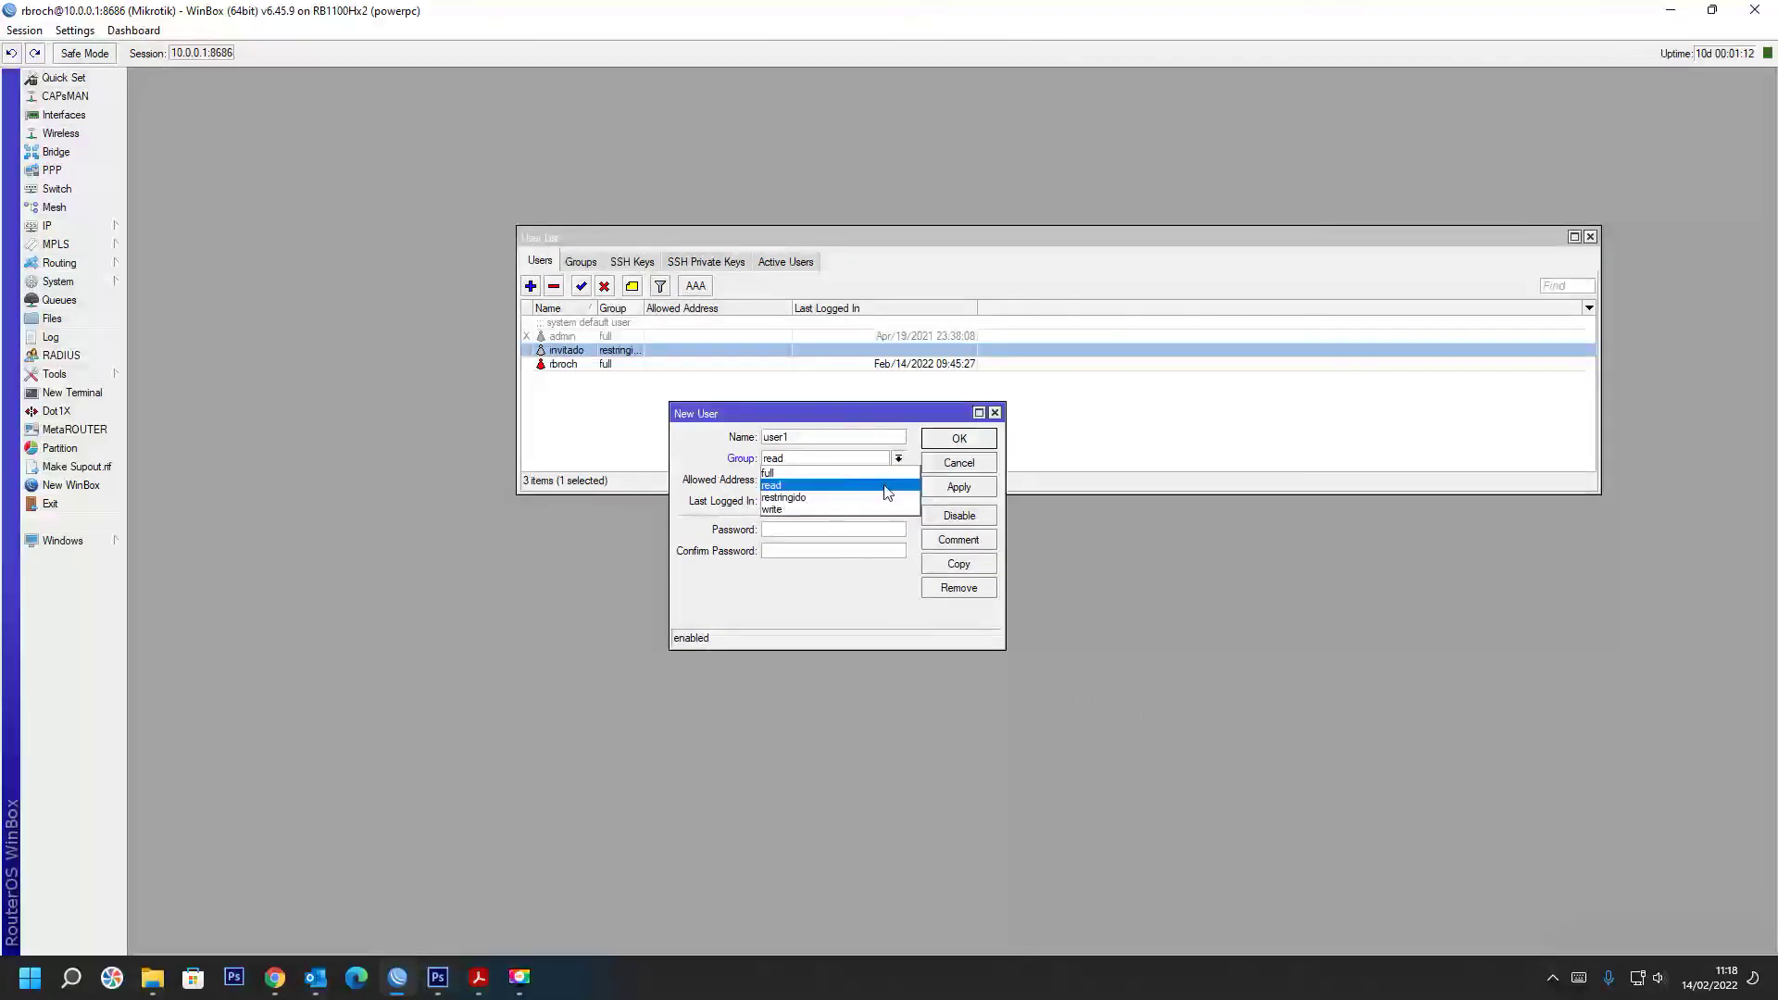
click(963, 472)
click(959, 463)
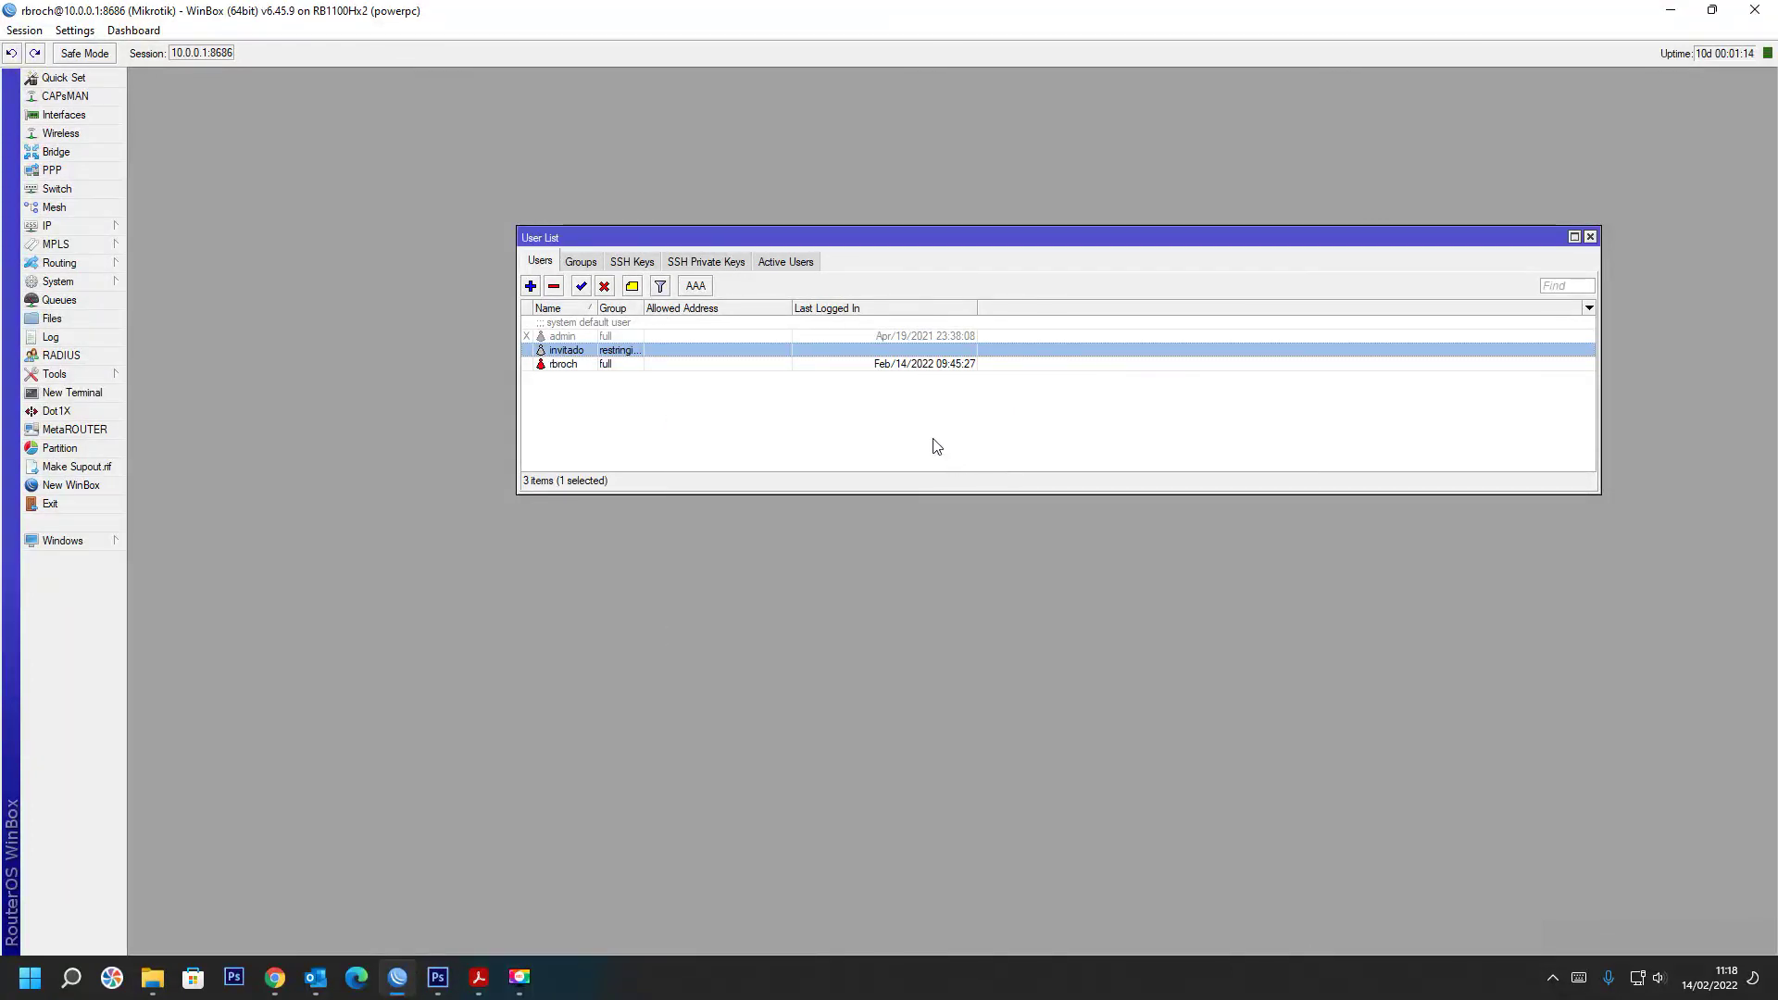
- Review the restringido group's policies and close it without changes, moving the user list window higher
click(576, 263)
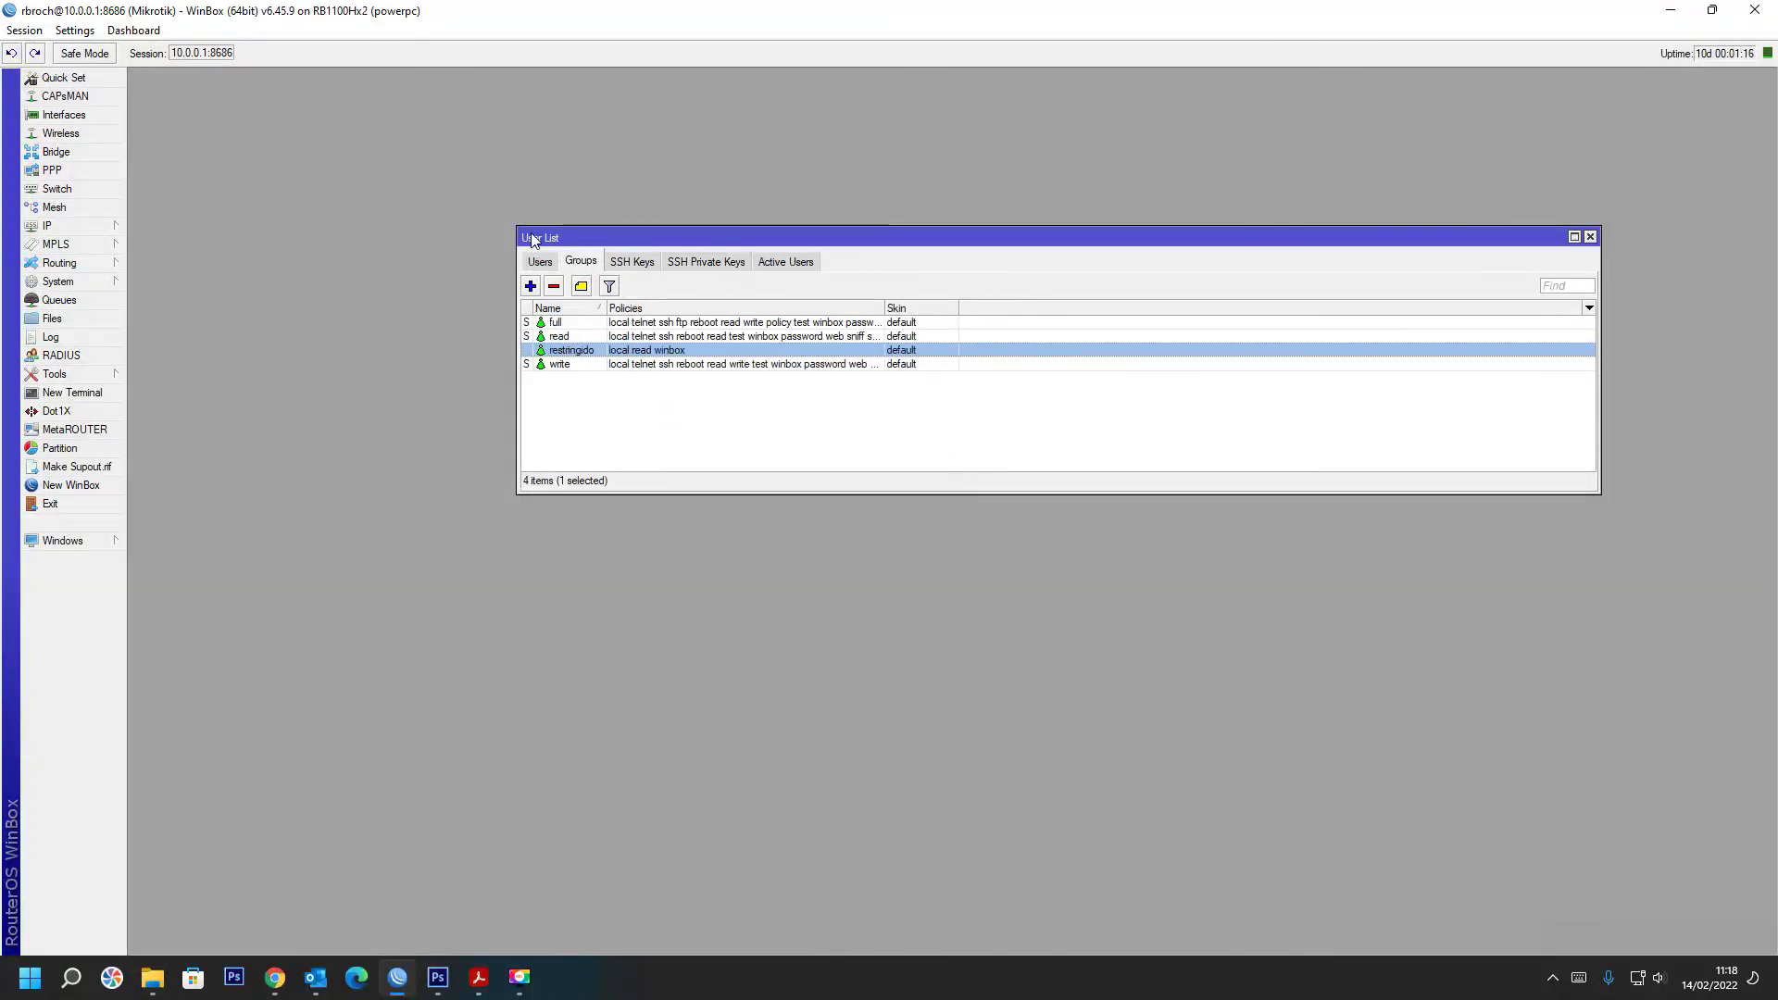
double_click(583, 352)
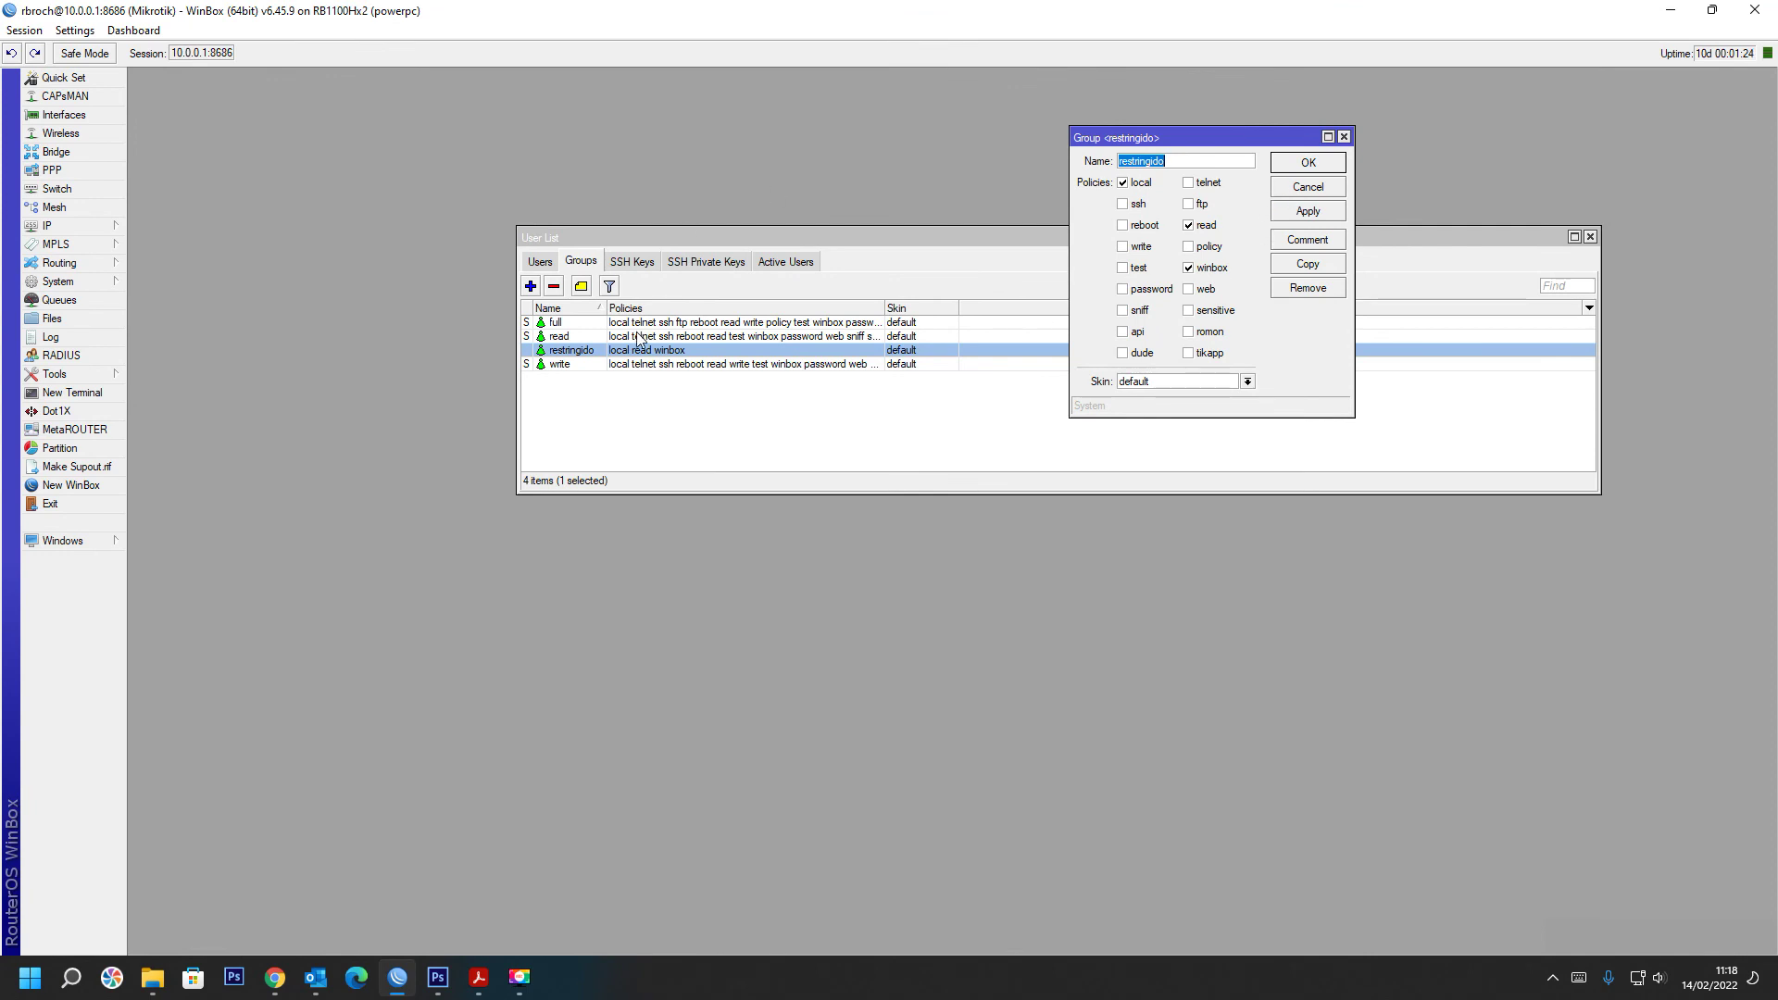
click(1291, 192)
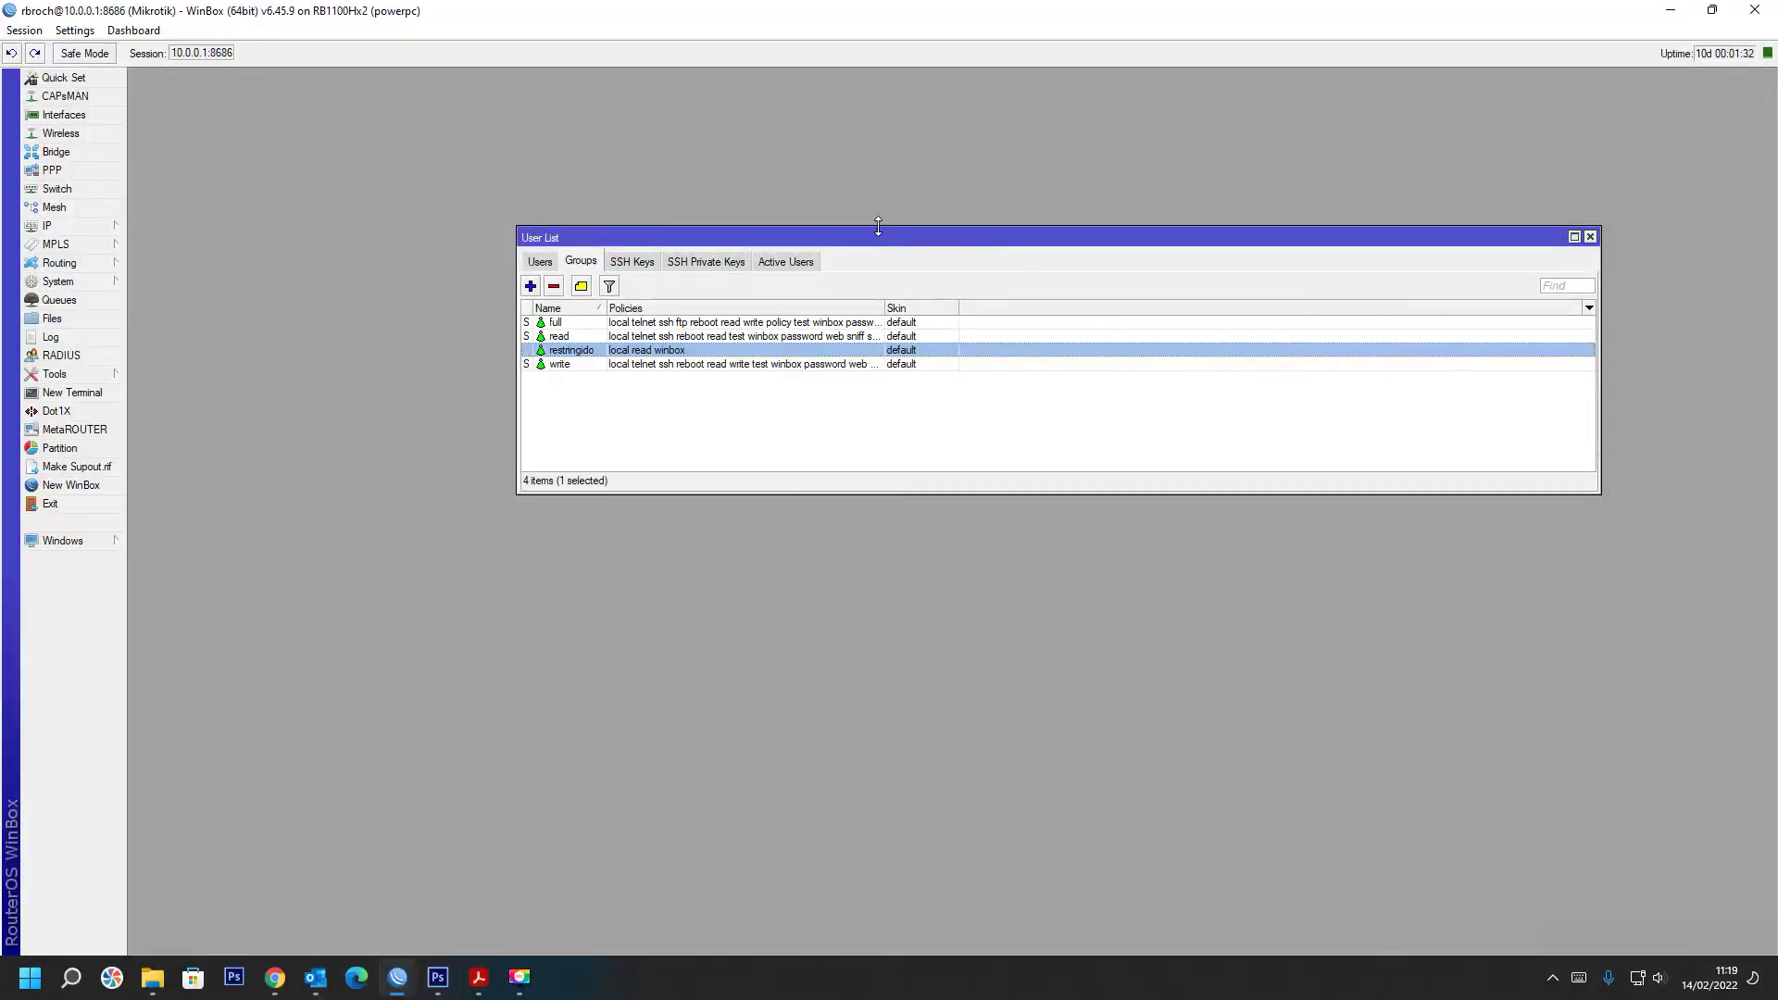
drag(880, 237, 955, 43)
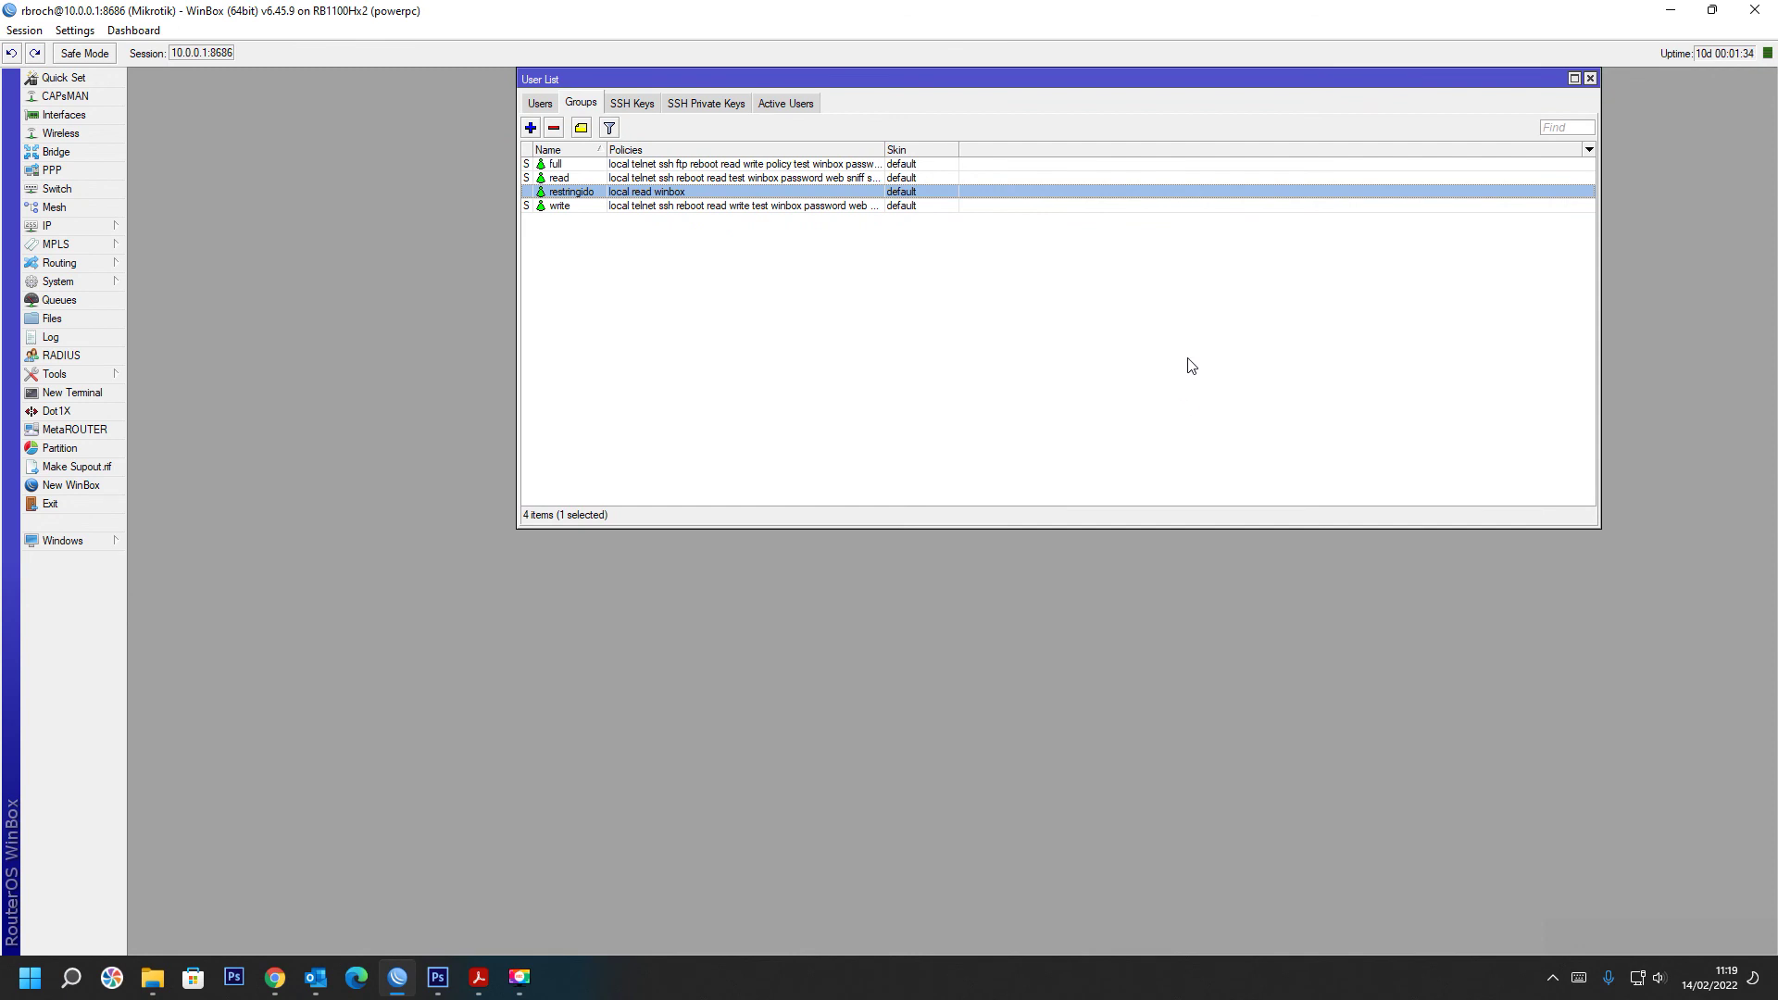